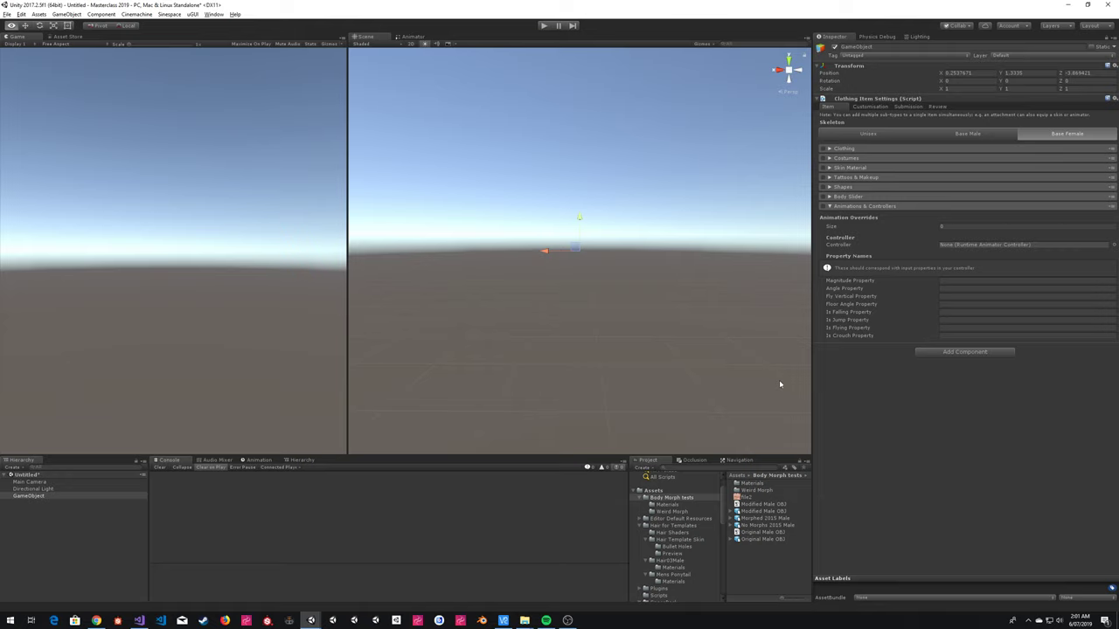
# Step: Delete the test GameObject so only Main Camera and Directional Light remain in the scene
pyautogui.press('w')
pyautogui.press('Delete')
pyautogui.hotkey('ctrl', 'z')
pyautogui.press('Delete')
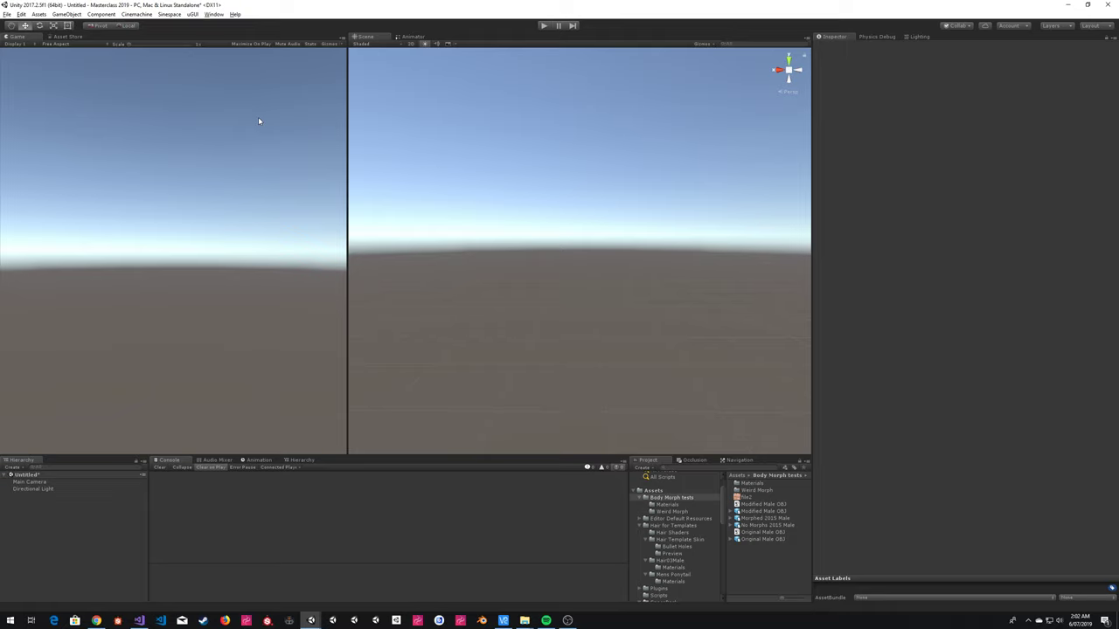
# Step: Create an empty GameObject with a Clothing Item Settings component and begin editing its Animation Overrides size
pyautogui.click(66, 14)
pyautogui.click(70, 23)
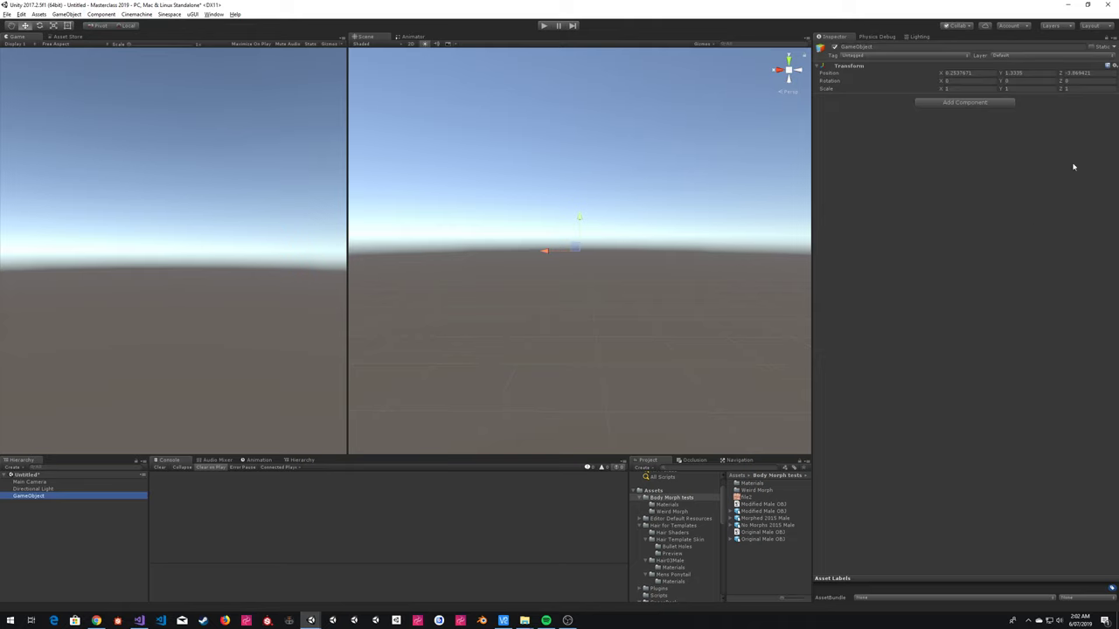
pyautogui.click(990, 104)
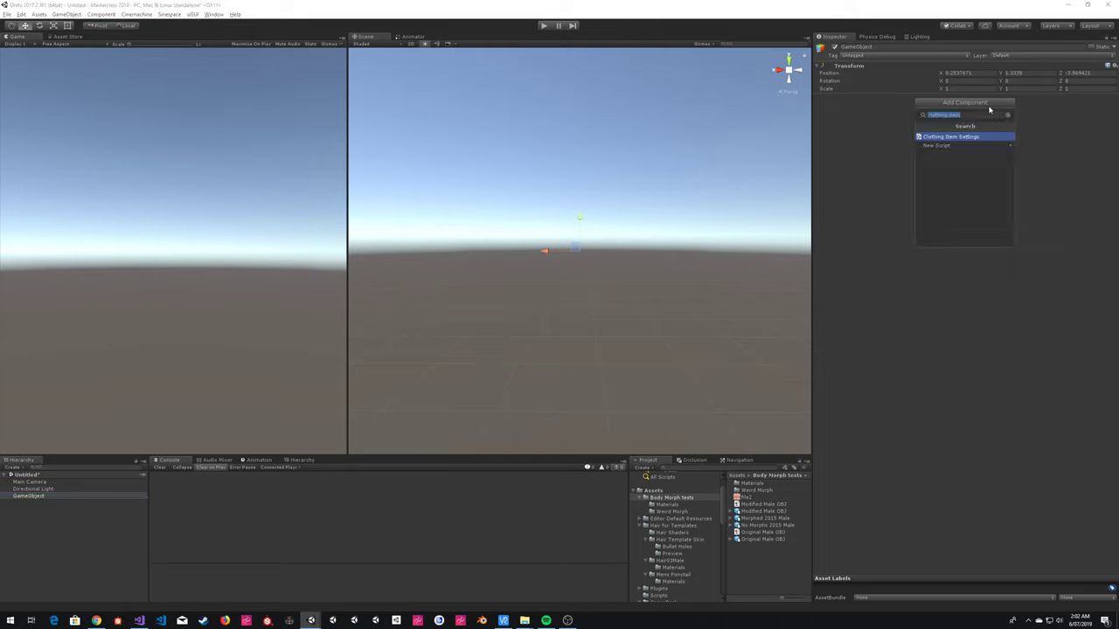
pyautogui.press('Return')
pyautogui.click(881, 248)
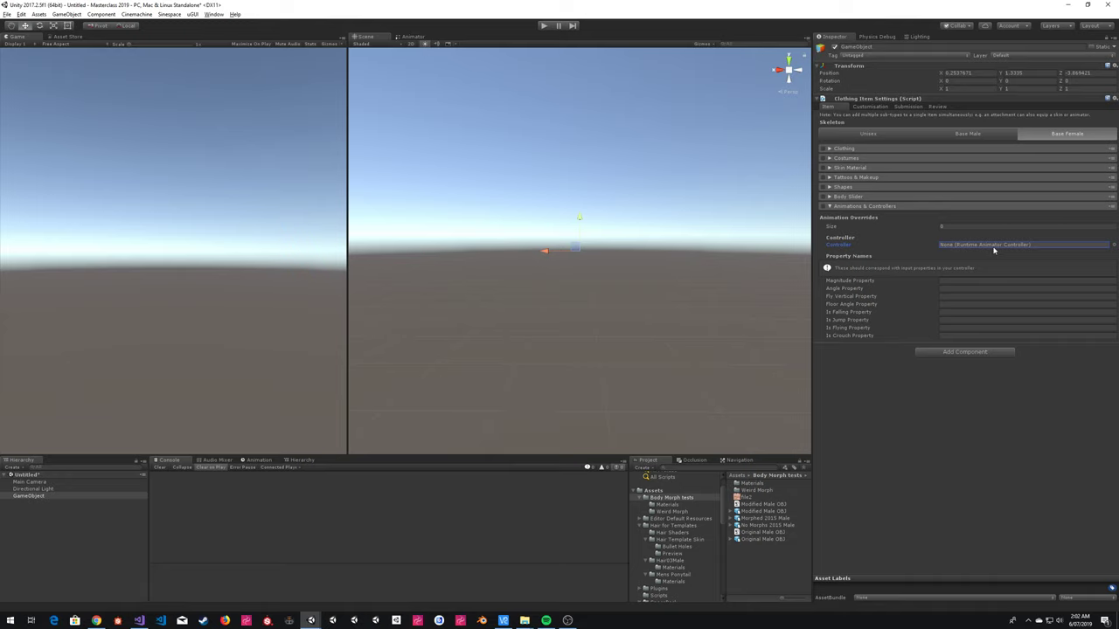
pyautogui.click(971, 226)
# Step: Set Animation Overrides size to 2 and assign Element 0 the Walk Forward slot
pyautogui.write('2')
pyautogui.press('Return')
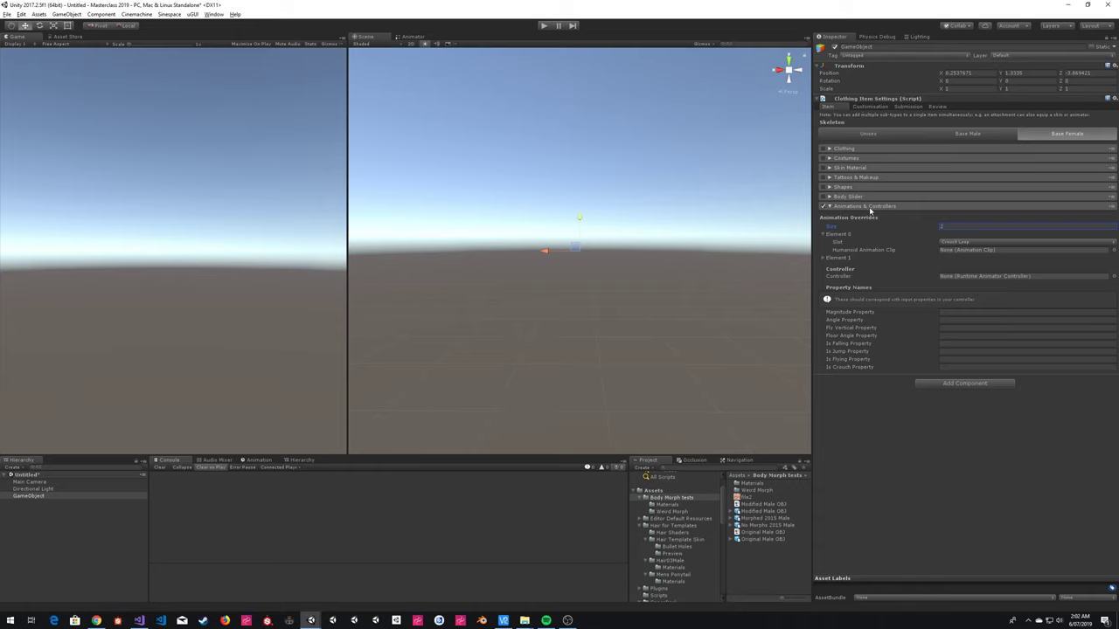
pyautogui.click(957, 244)
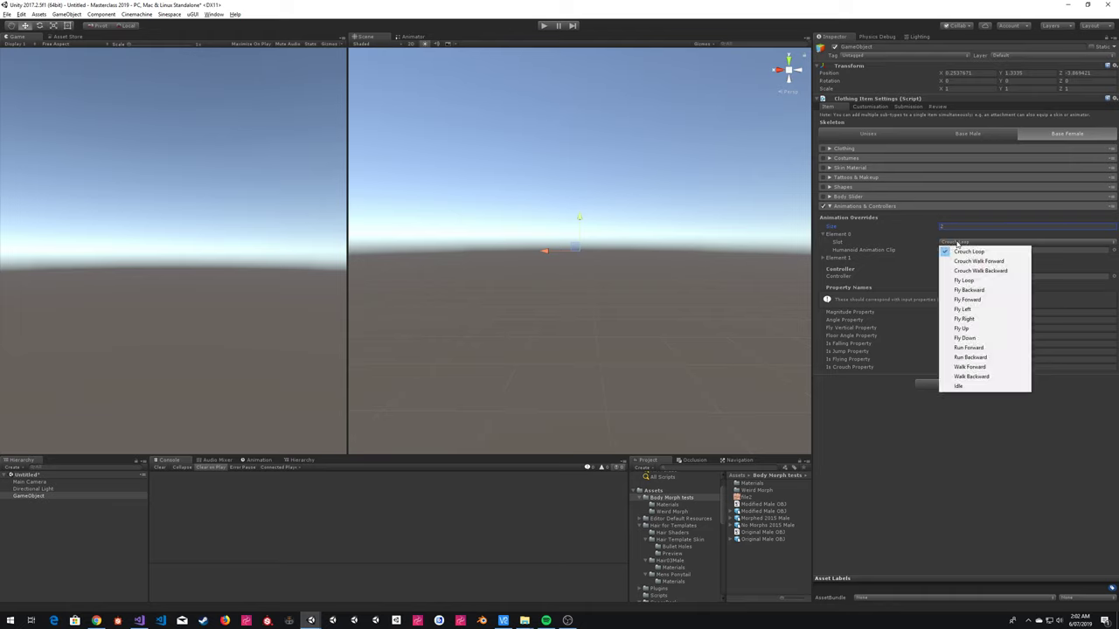
pyautogui.click(981, 368)
pyautogui.click(961, 242)
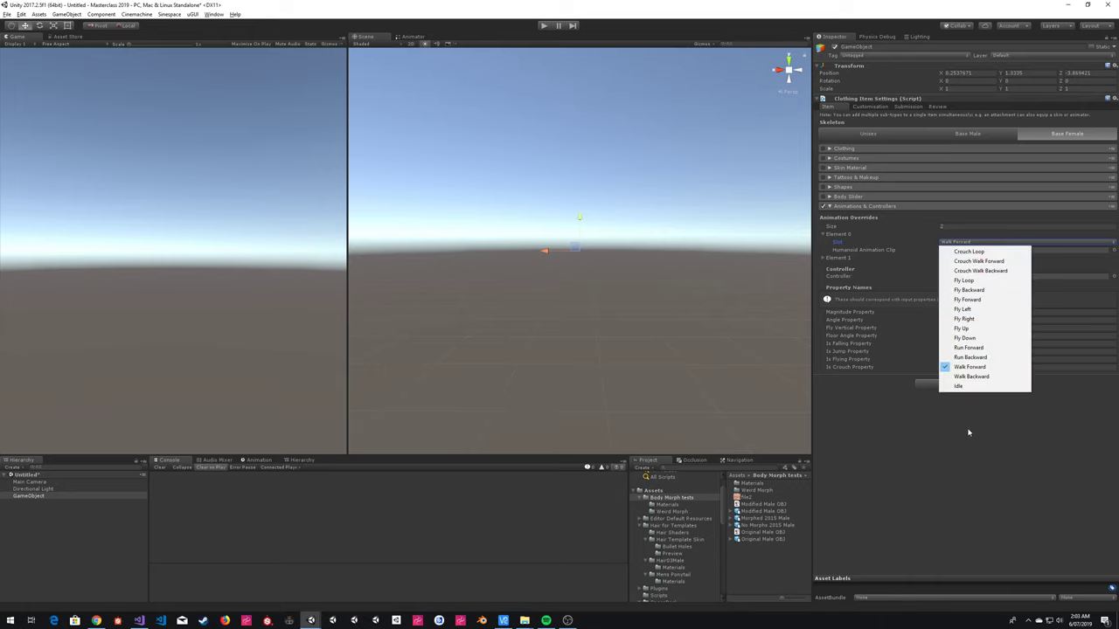
pyautogui.click(959, 406)
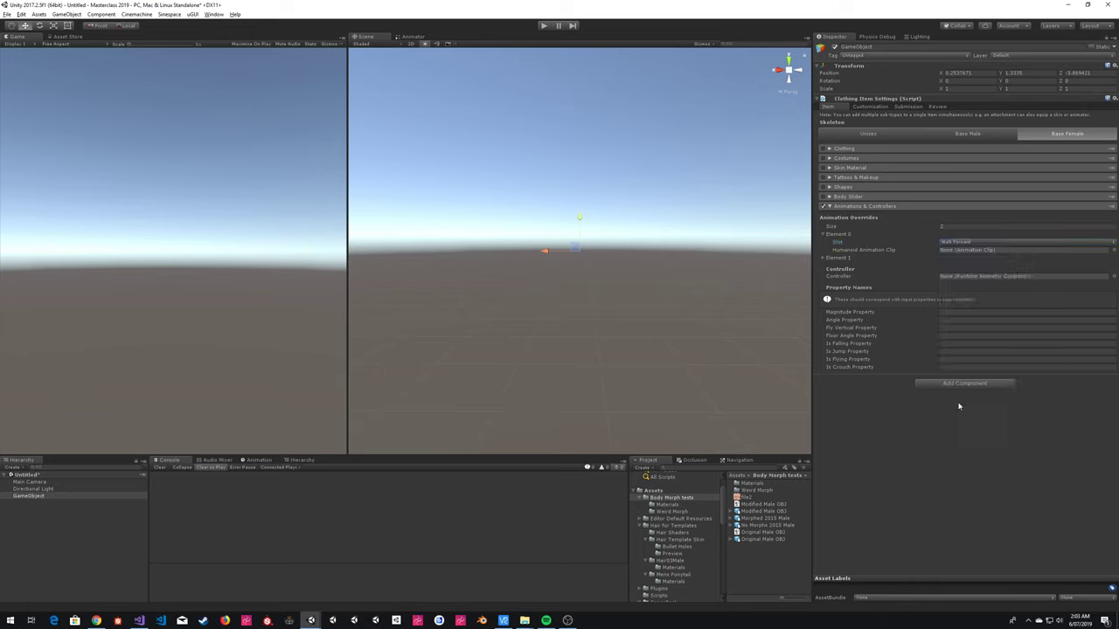
# Step: Expand Element 1 and keep its slot set to Crouch Loop
pyautogui.click(852, 260)
pyautogui.click(981, 265)
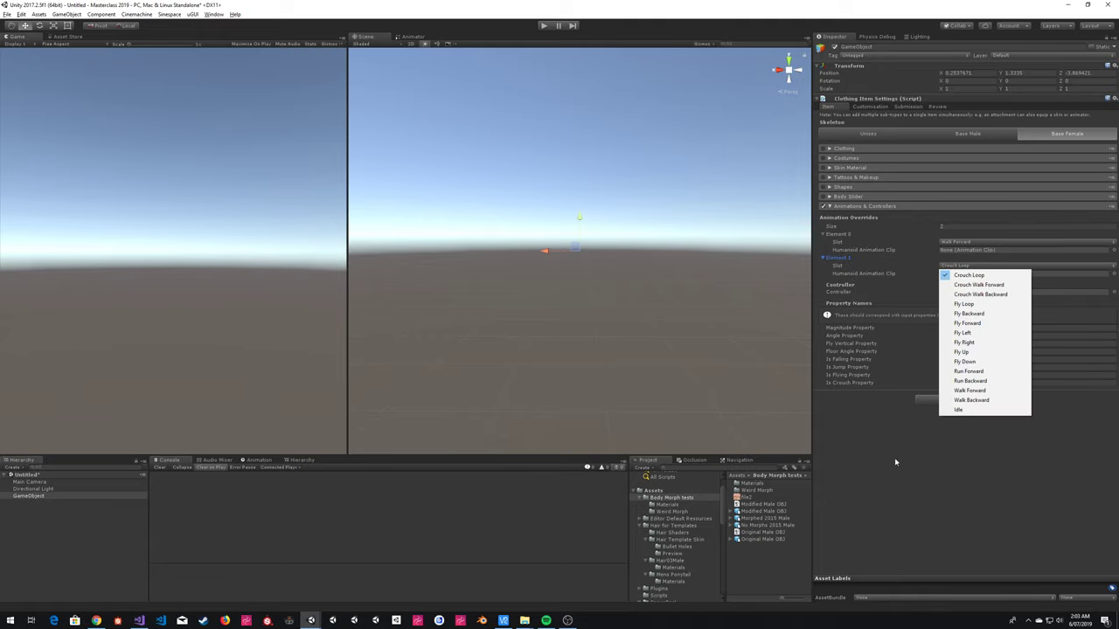
pyautogui.click(966, 273)
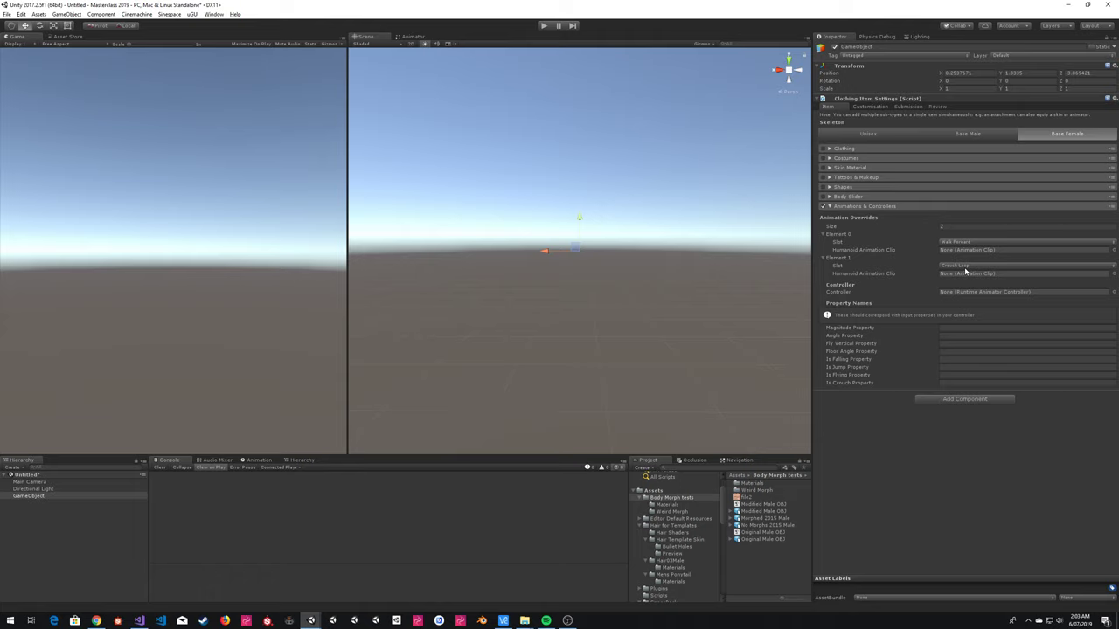
pyautogui.click(966, 266)
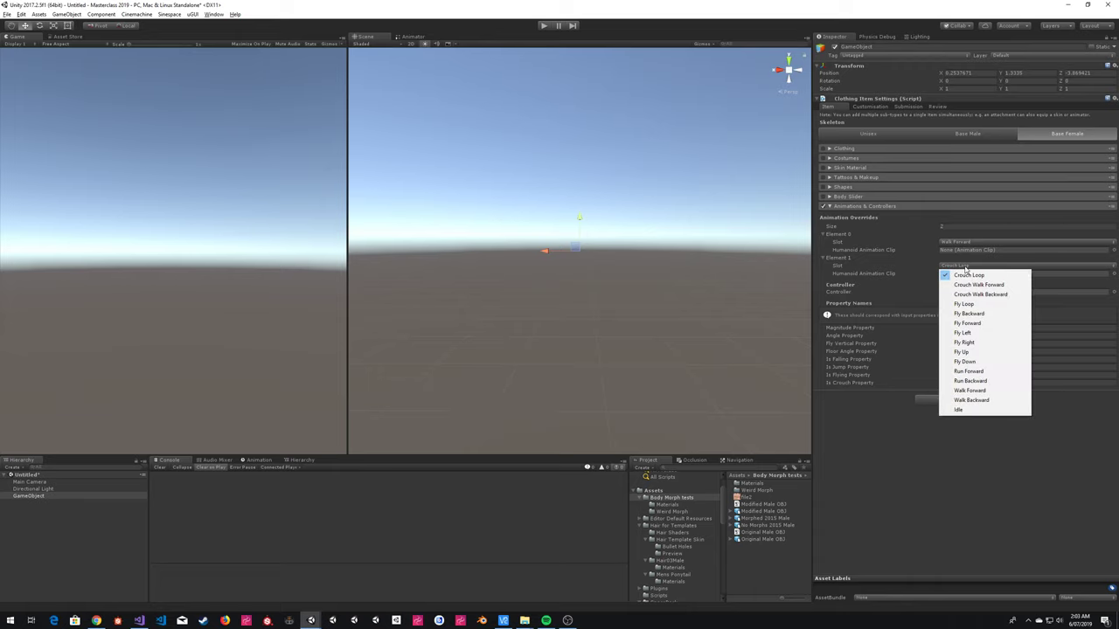
pyautogui.click(876, 265)
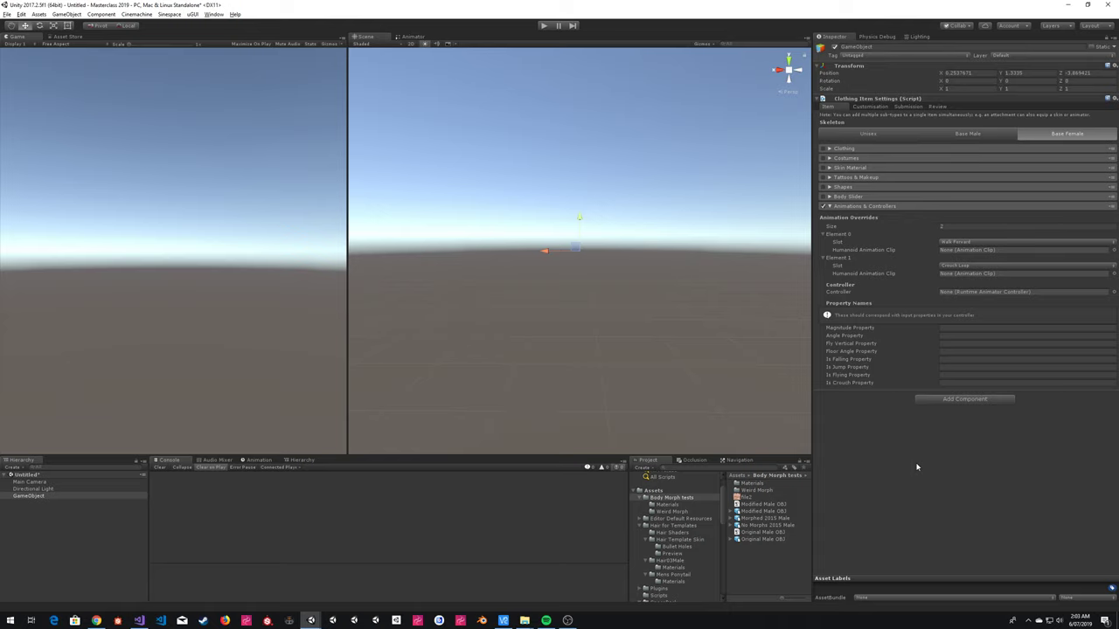
# Step: Check that OBS is recording, then bring the Mixamo page in Chrome forward
pyautogui.hotkey('alt', 'Tab')
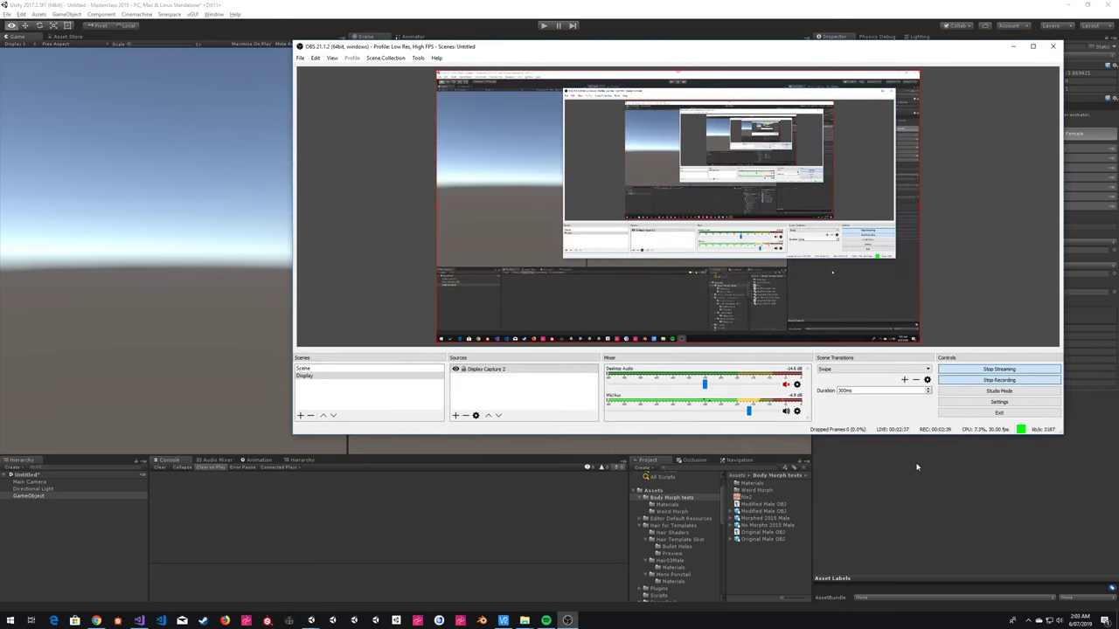
pyautogui.hotkey('alt', 'Tab')
pyautogui.hotkey('alt', 'Tab')
pyautogui.press('Tab')
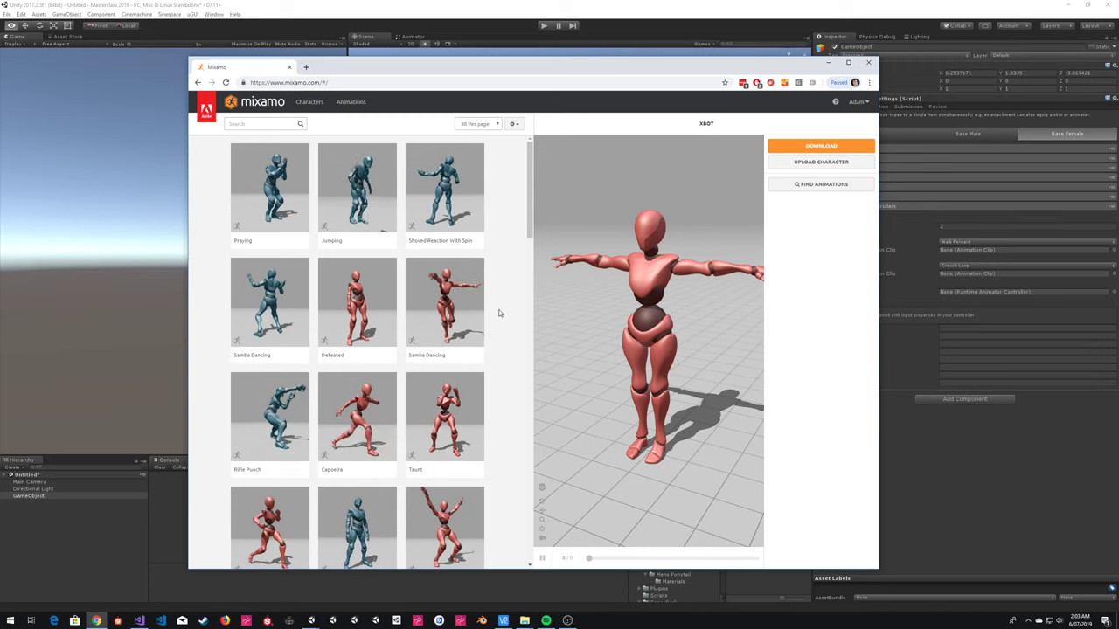
# Step: Find the Dribble animation in Mixamo's Animations grid and preview it on XBOT
pyautogui.scroll(-3, 499, 313)
pyautogui.scroll(-2, 499, 313)
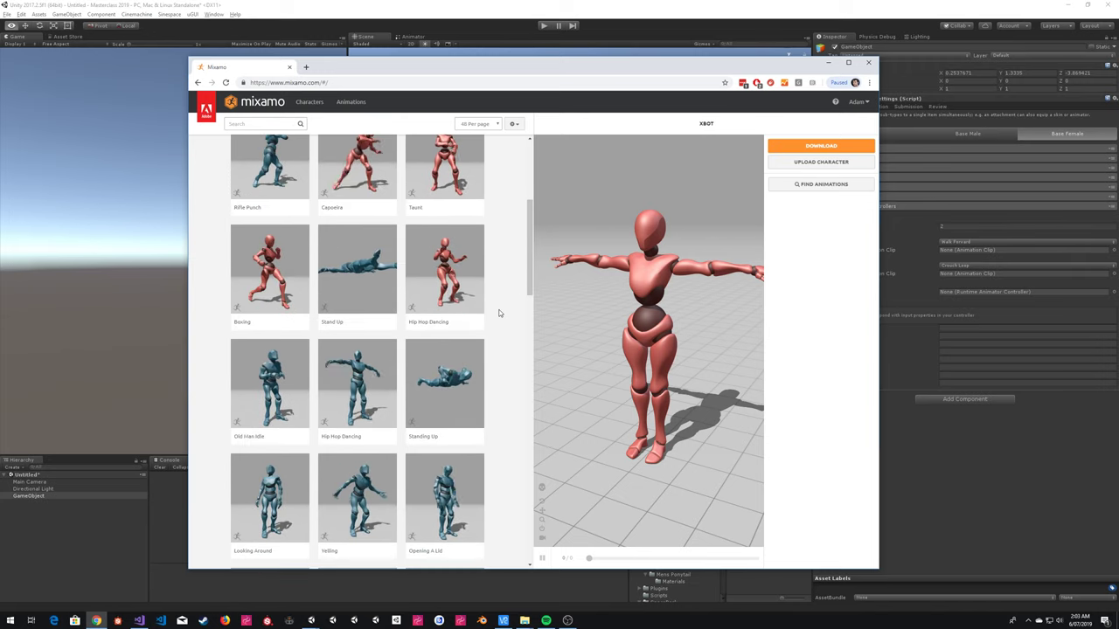
pyautogui.scroll(-2, 499, 313)
pyautogui.scroll(-2, 500, 313)
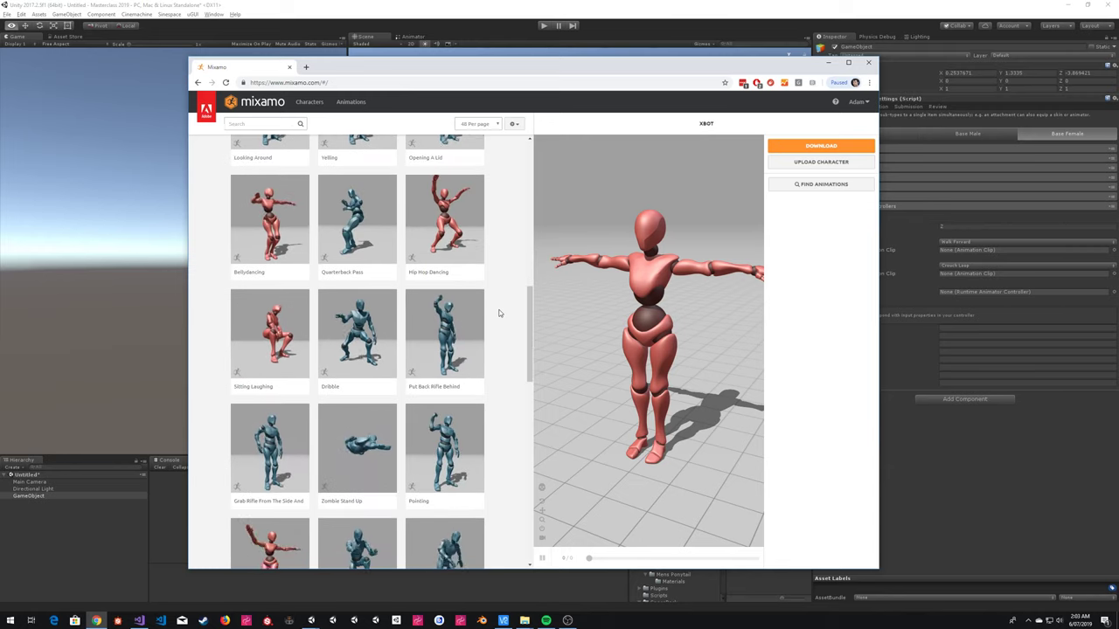
pyautogui.scroll(-1, 500, 313)
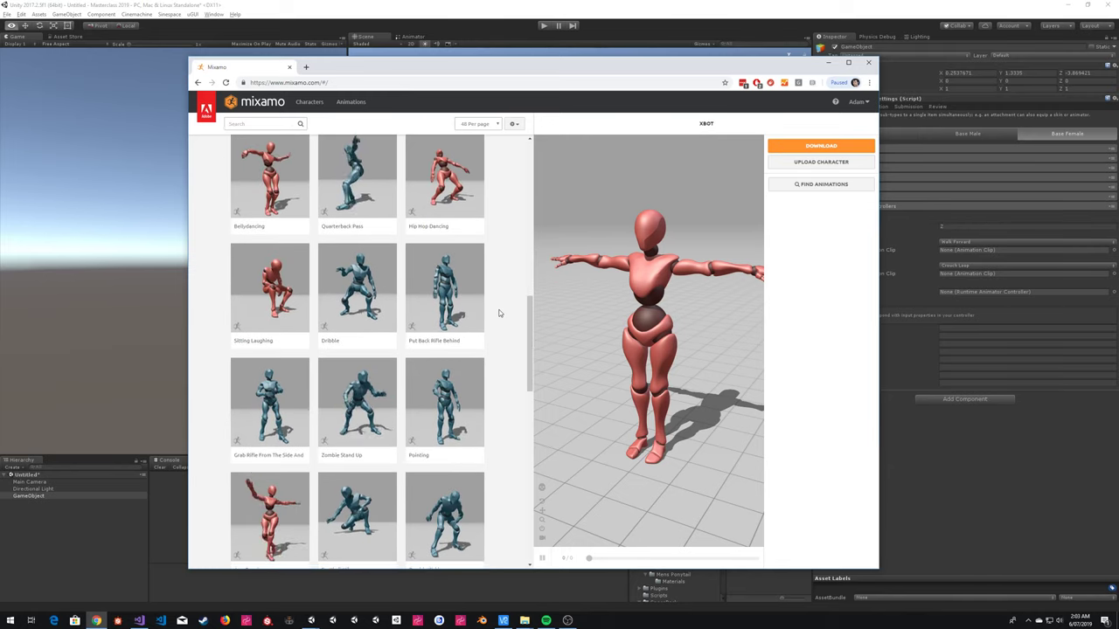
pyautogui.scroll(-1, 499, 313)
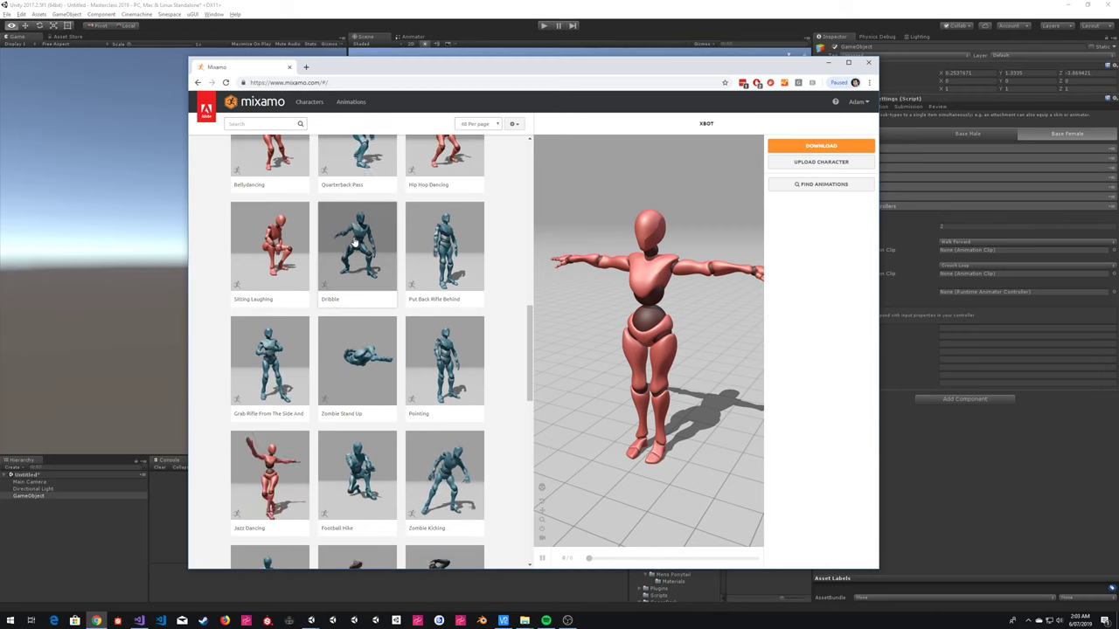
pyautogui.scroll(-4, 356, 242)
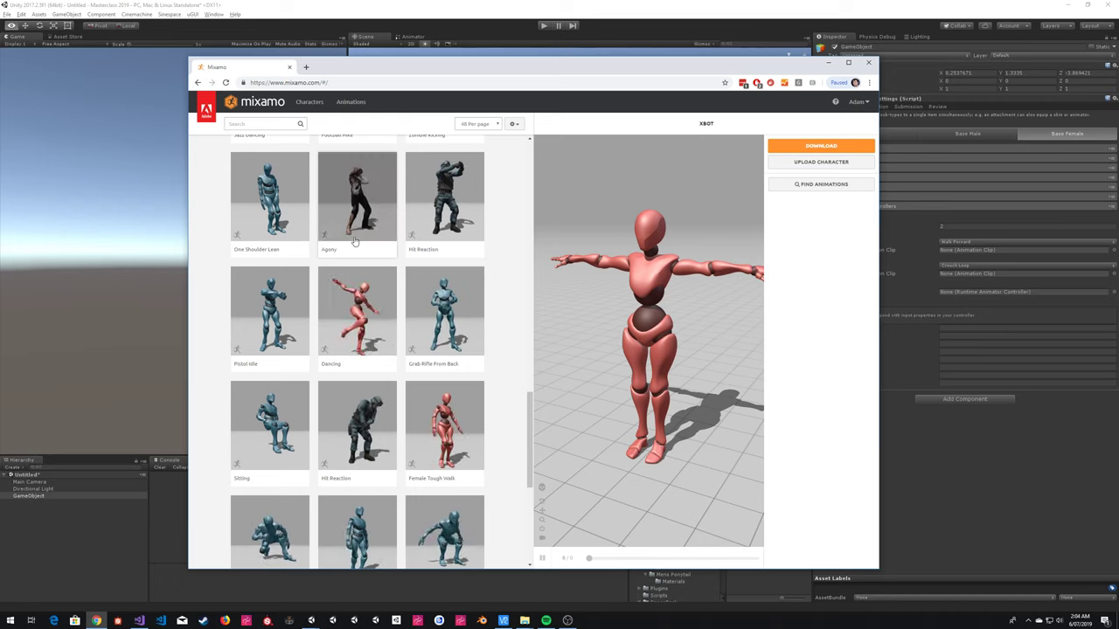
pyautogui.scroll(-2, 356, 242)
pyautogui.scroll(-3, 467, 300)
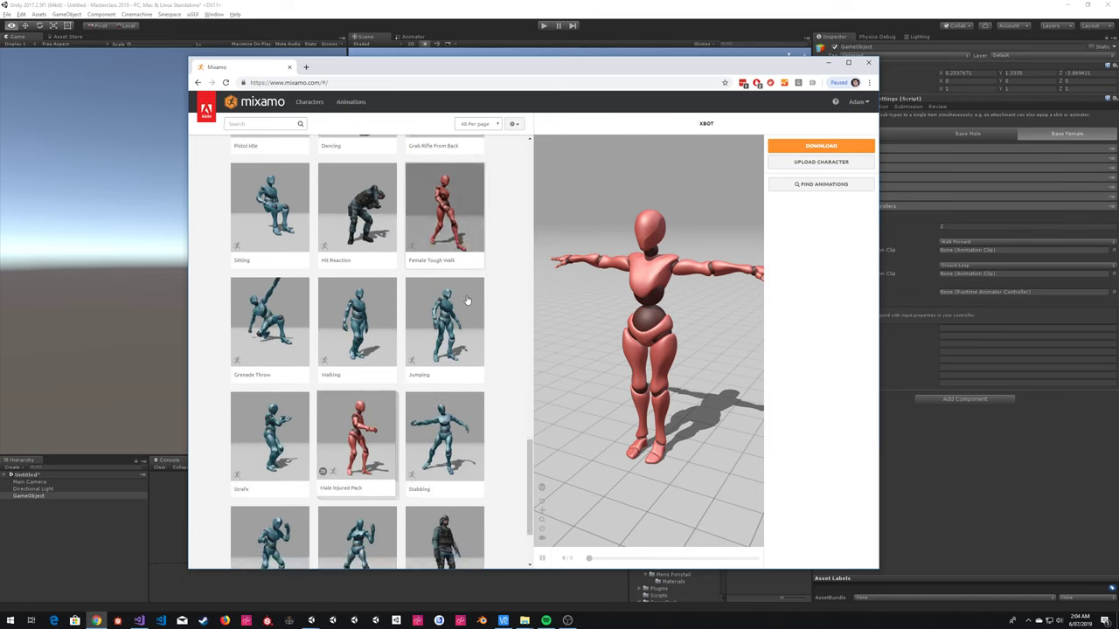
pyautogui.scroll(3, 271, 424)
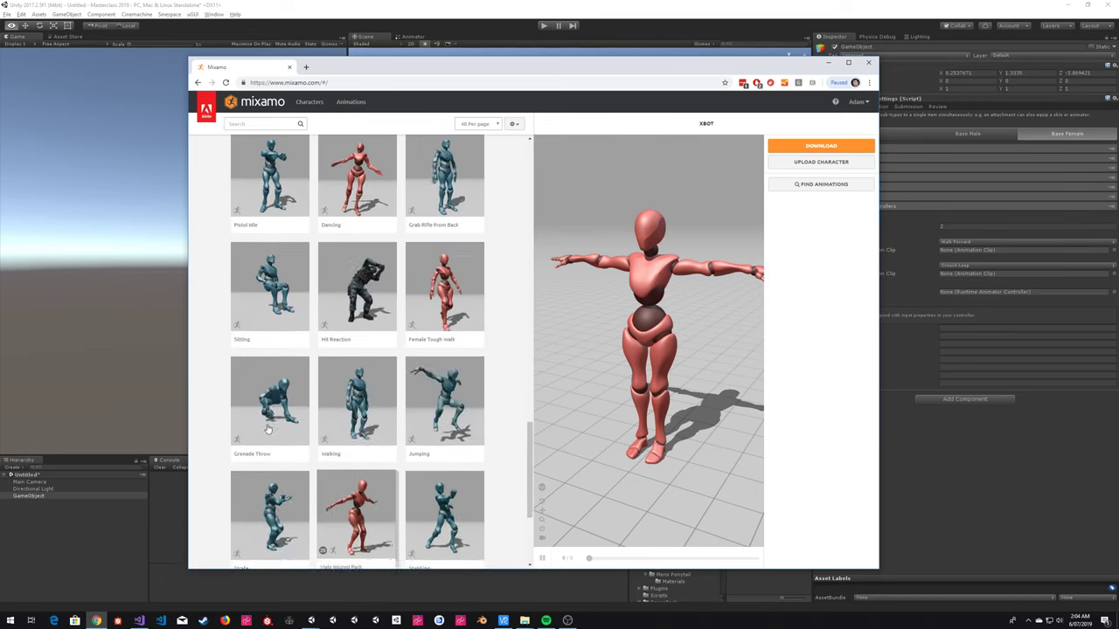
pyautogui.scroll(5, 276, 411)
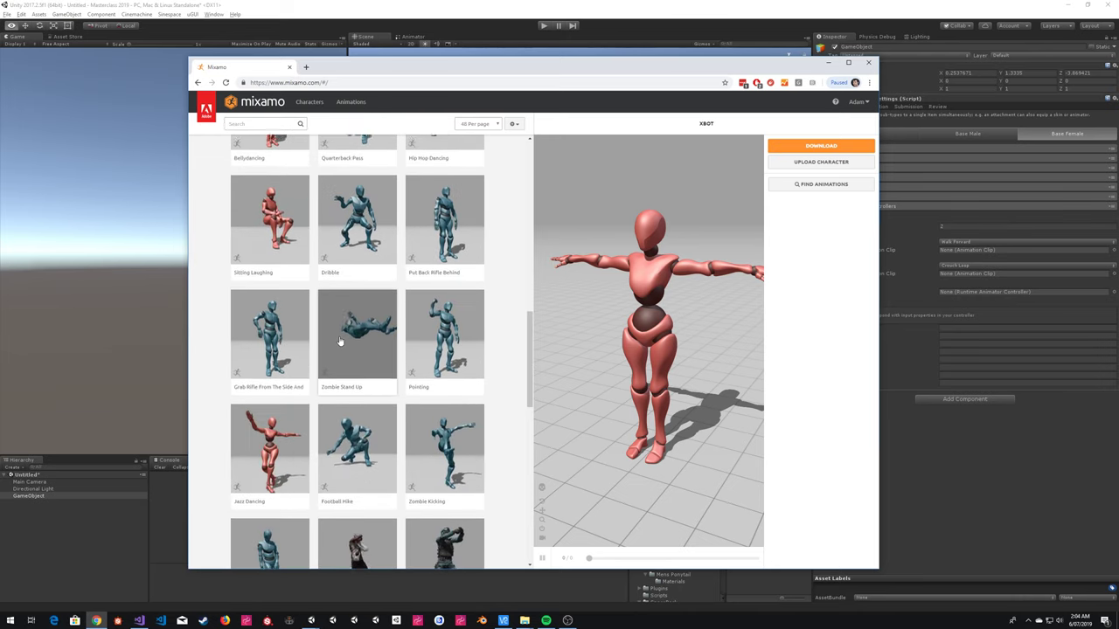
pyautogui.scroll(1, 350, 332)
pyautogui.click(356, 306)
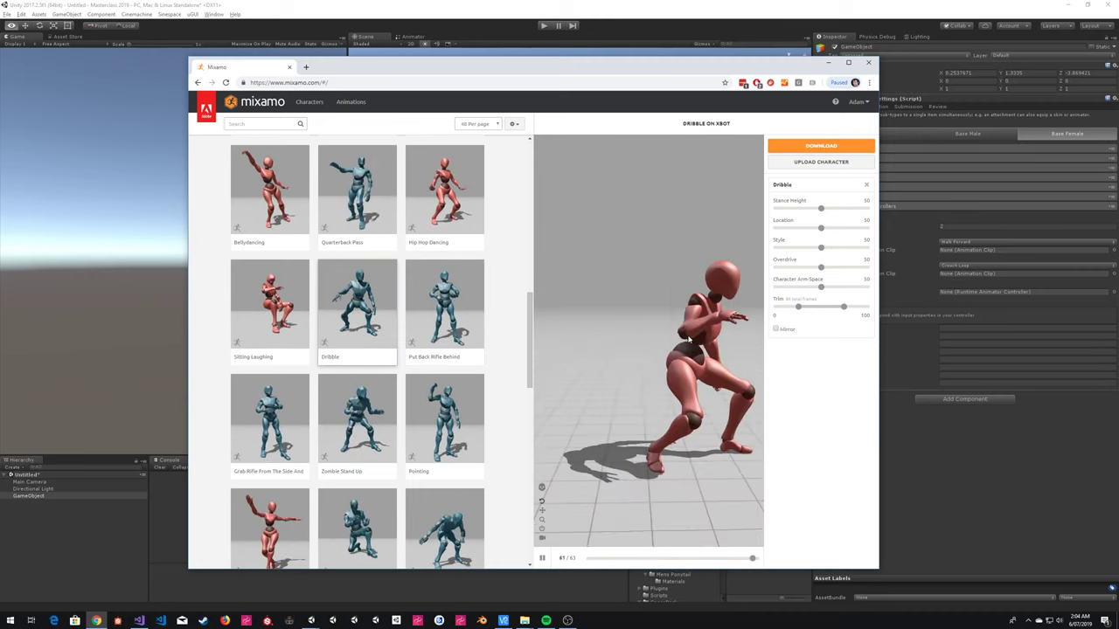
# Step: Download Dribble as FBX without skin at 60 fps with no keyframe reduction
pyautogui.click(821, 145)
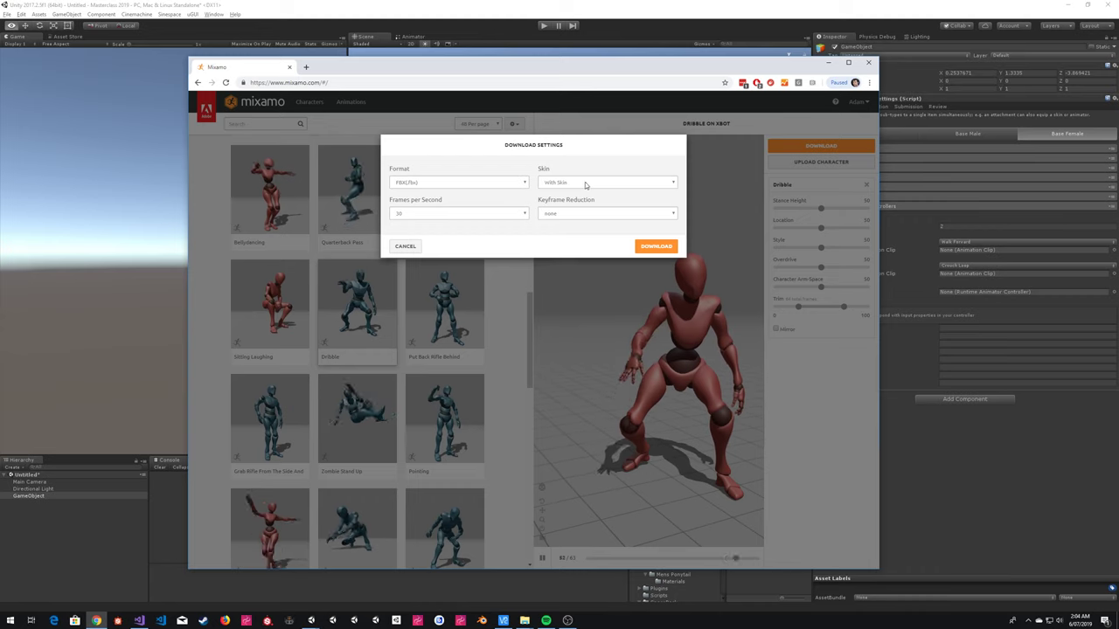
pyautogui.click(599, 182)
pyautogui.click(566, 211)
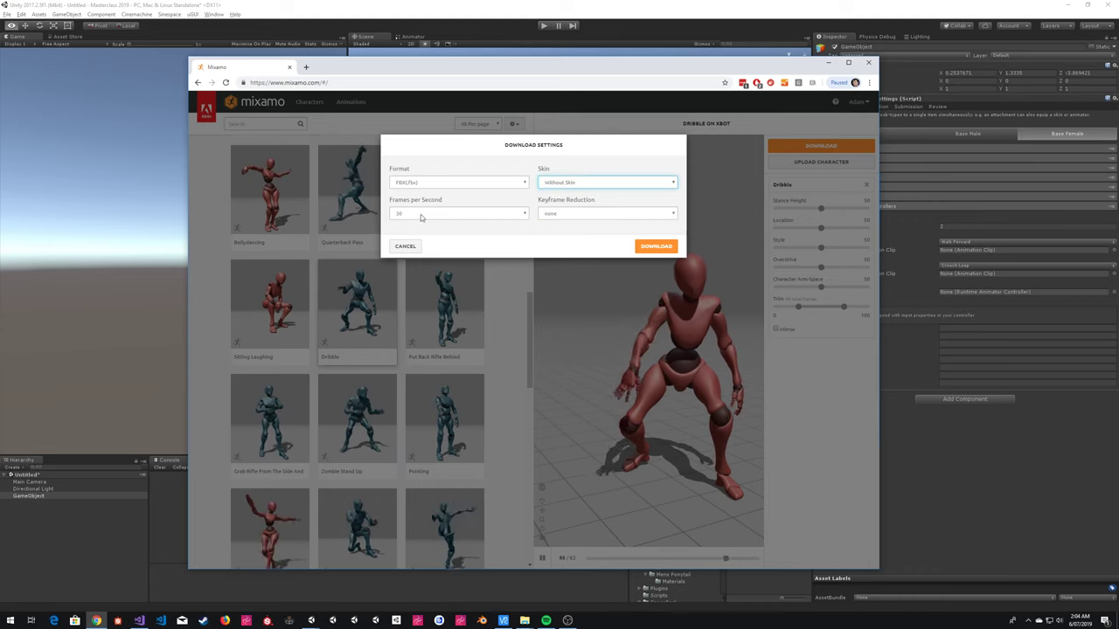
pyautogui.click(450, 214)
pyautogui.click(452, 214)
pyautogui.click(452, 215)
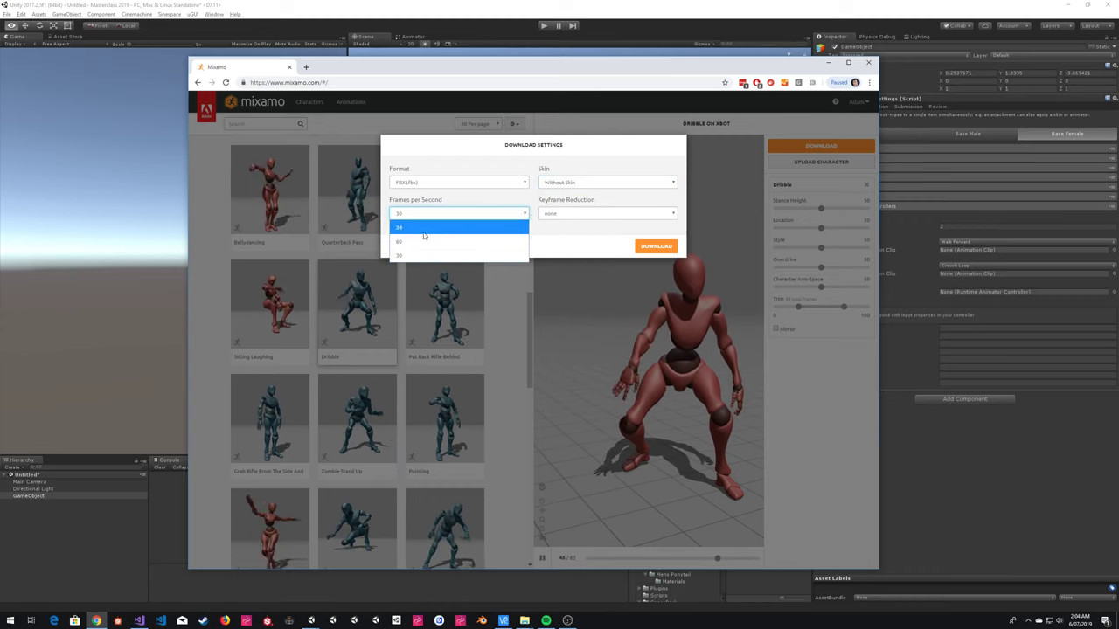
pyautogui.click(425, 242)
pyautogui.click(592, 212)
pyautogui.click(593, 227)
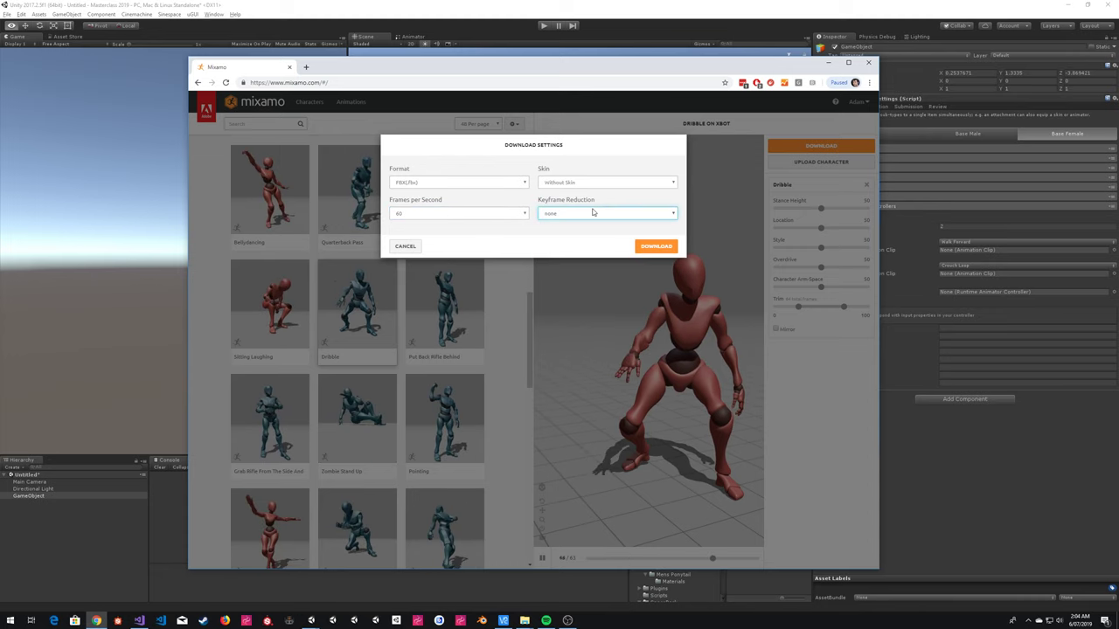
pyautogui.click(653, 246)
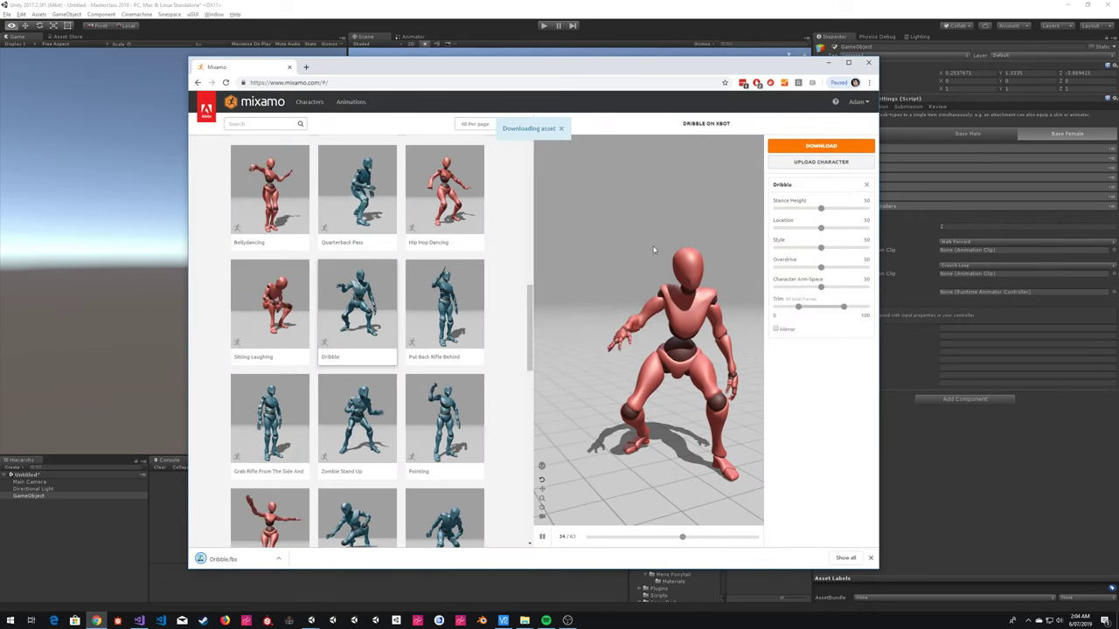
# Step: Create an Animation Overrides folder under Assets and show it in File Explorer
pyautogui.click(884, 539)
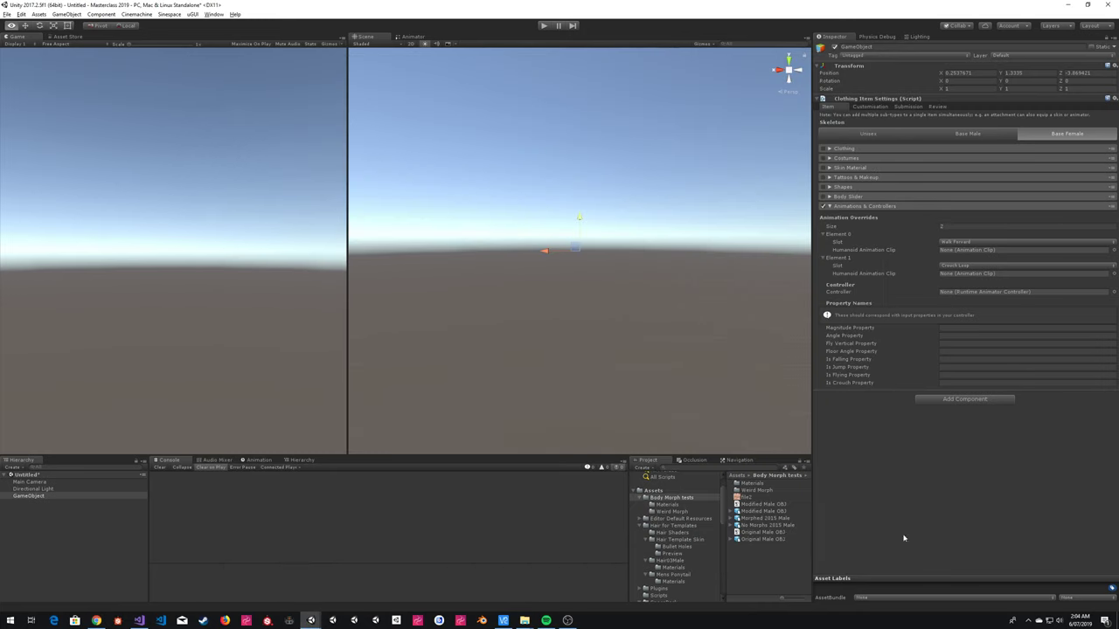
pyautogui.rightClick(654, 492)
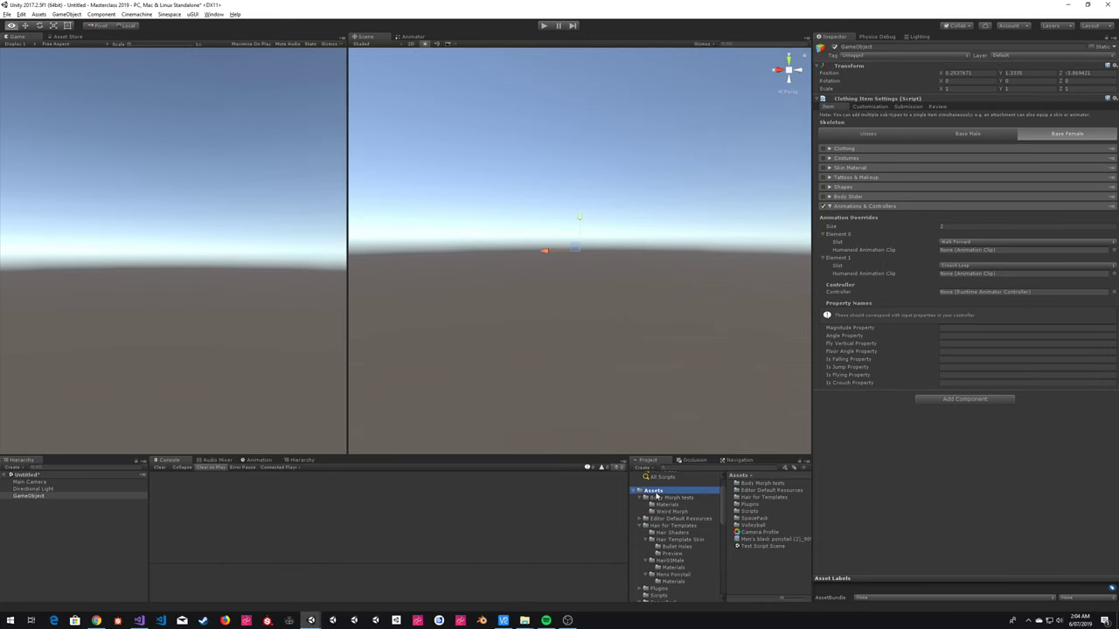
pyautogui.moveTo(691, 311)
pyautogui.click(787, 308)
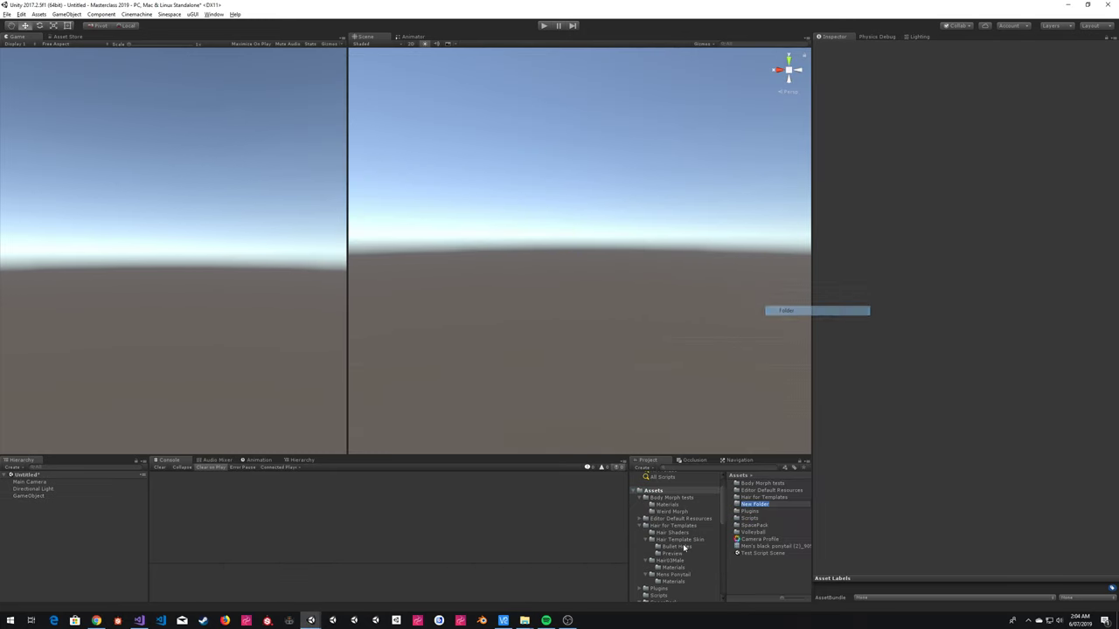
pyautogui.write('Animation Overrides')
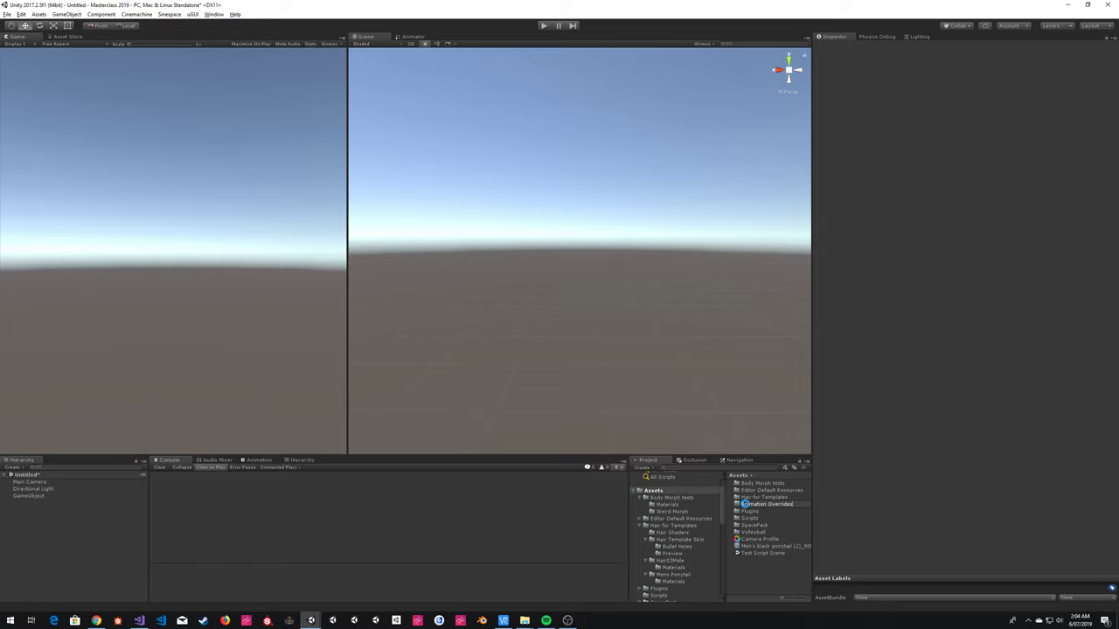
pyautogui.press('Return')
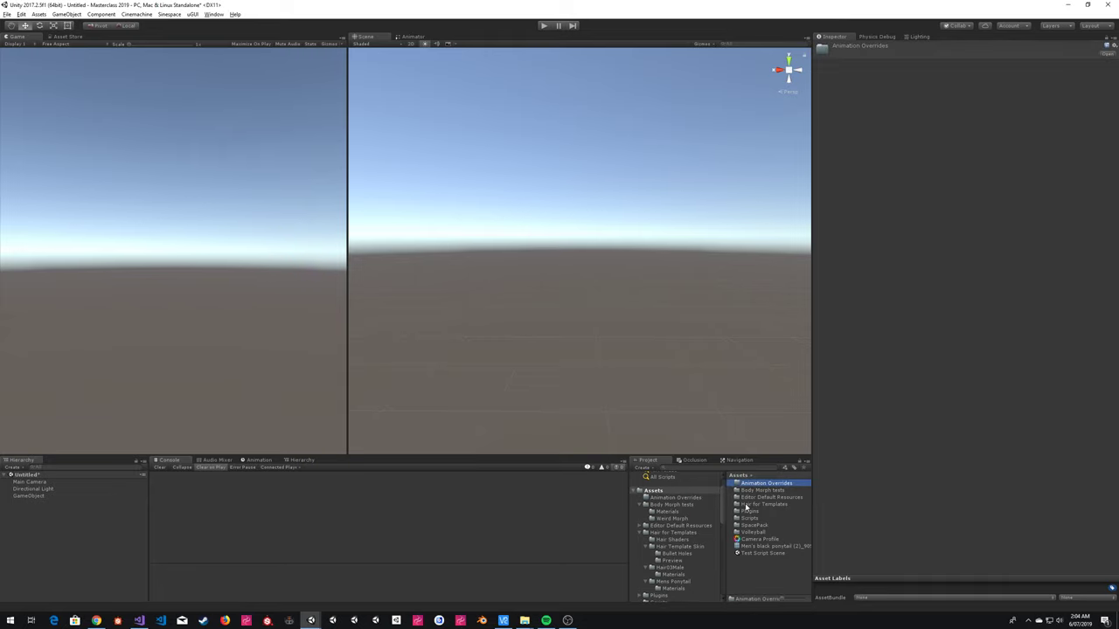
pyautogui.doubleClick(764, 485)
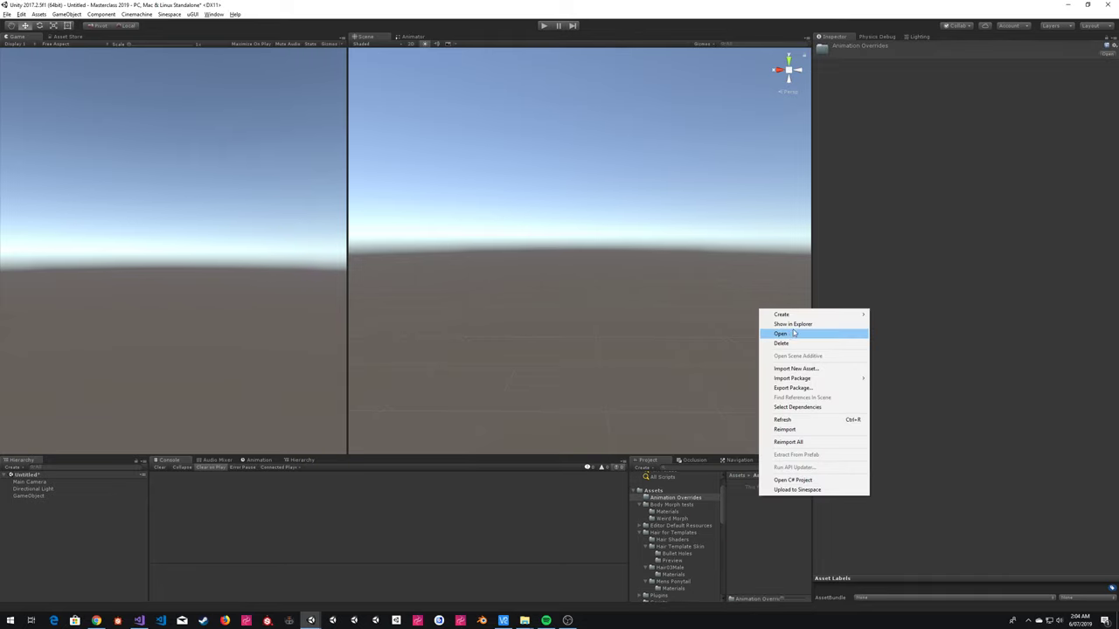
pyautogui.click(791, 324)
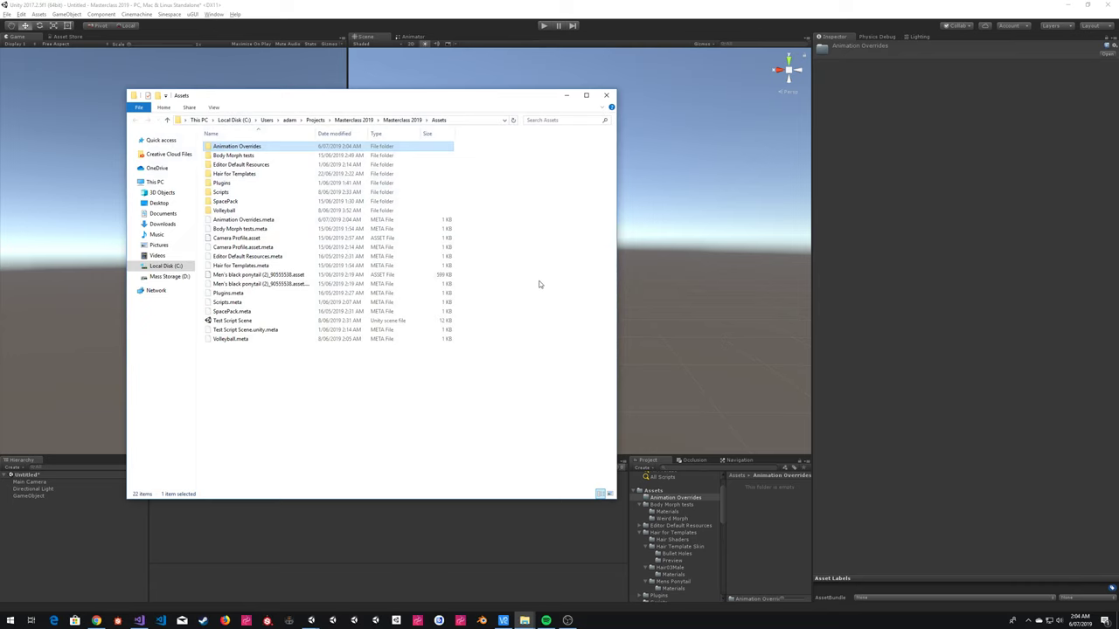
# Step: Drag the downloaded Dribble.fbx from Chrome into the Animation Overrides folder, then return to Unity
pyautogui.hotkey('alt', 'Tab')
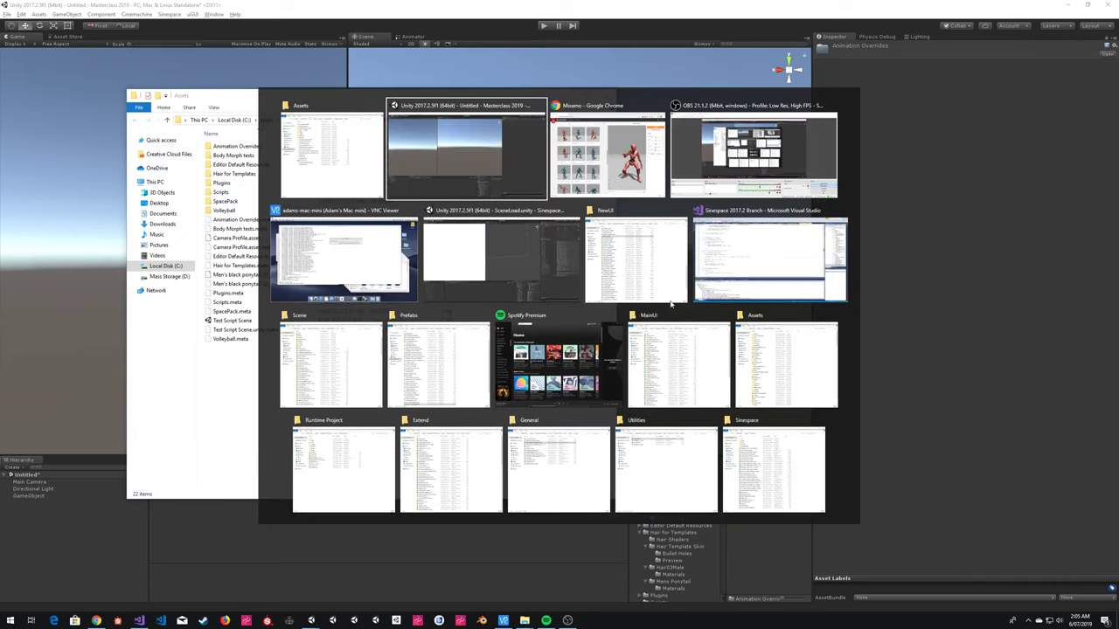
pyautogui.hotkey('alt', 'Tab')
pyautogui.moveTo(225, 556); pyautogui.dragTo(261, 146)
pyautogui.doubleClick(260, 147)
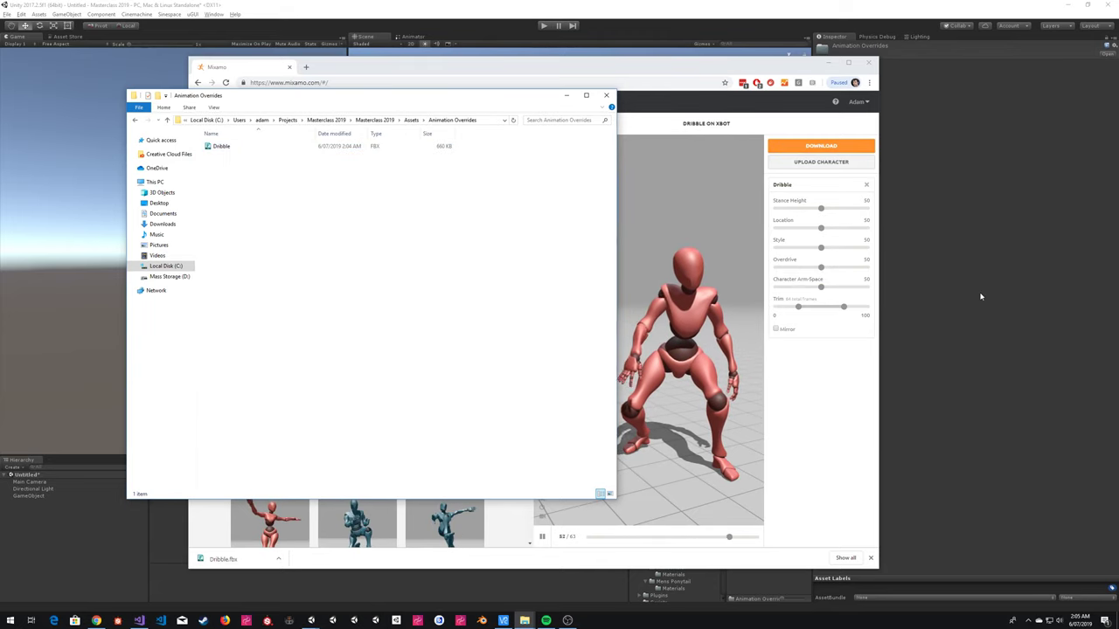
pyautogui.click(977, 292)
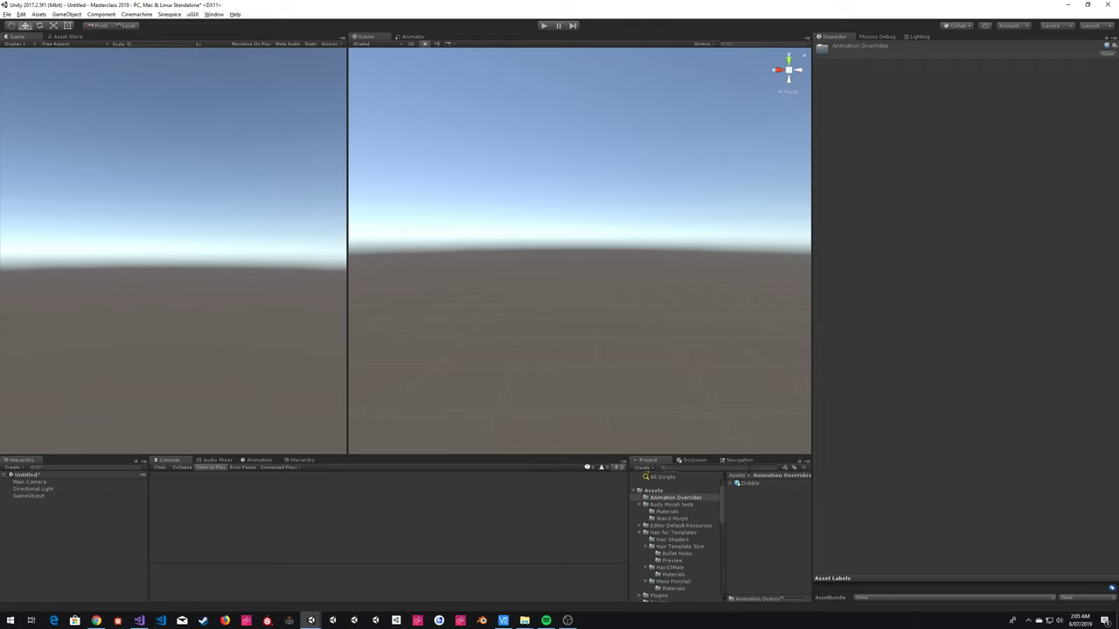
# Step: Inspect the imported Dribble asset's sub-assets, then reopen Mixamo's Dribble download settings
pyautogui.click(744, 485)
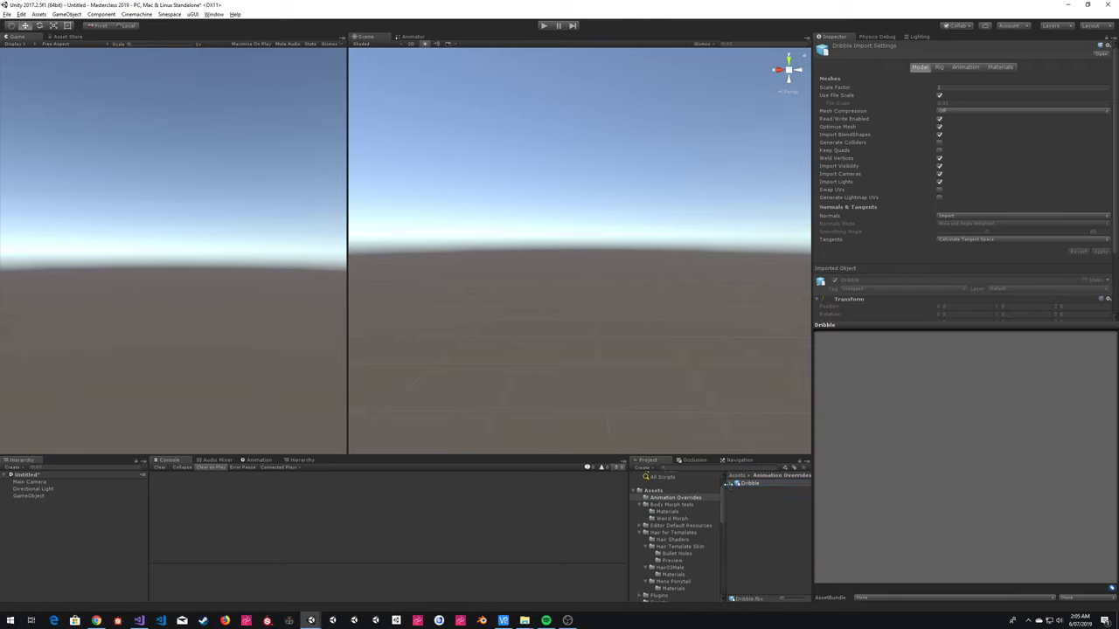
pyautogui.click(733, 484)
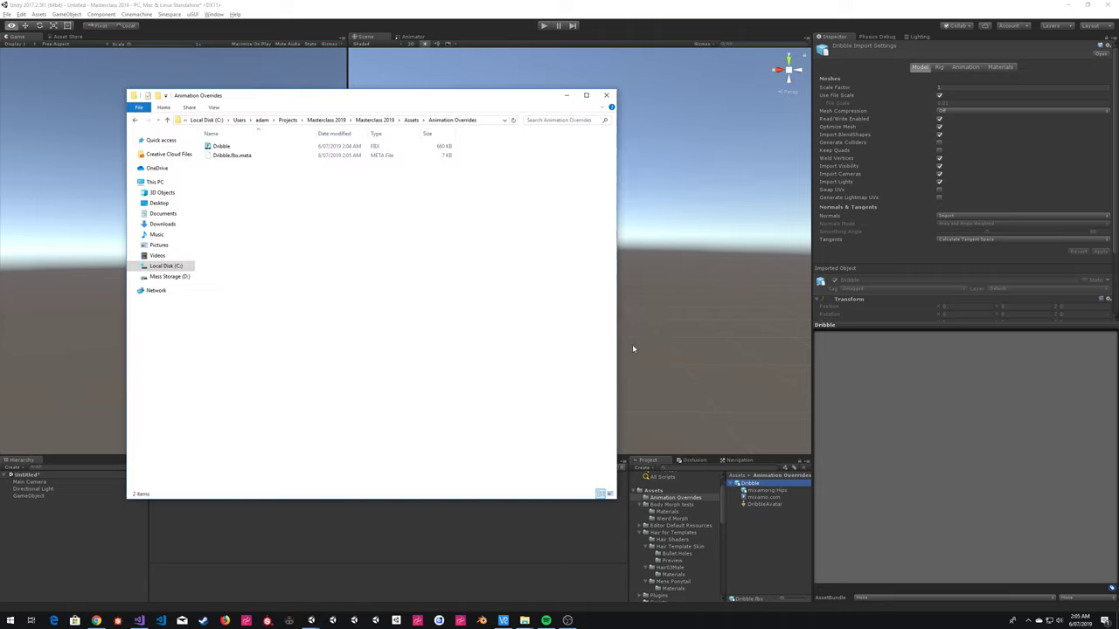
pyautogui.hotkey('alt', 'Tab')
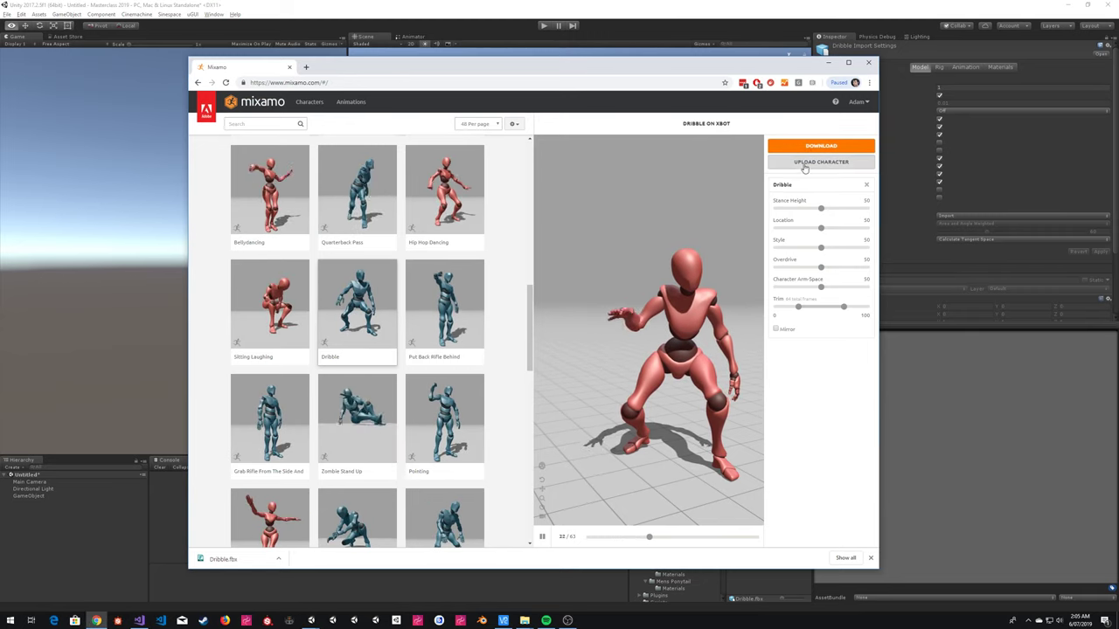
pyautogui.click(804, 147)
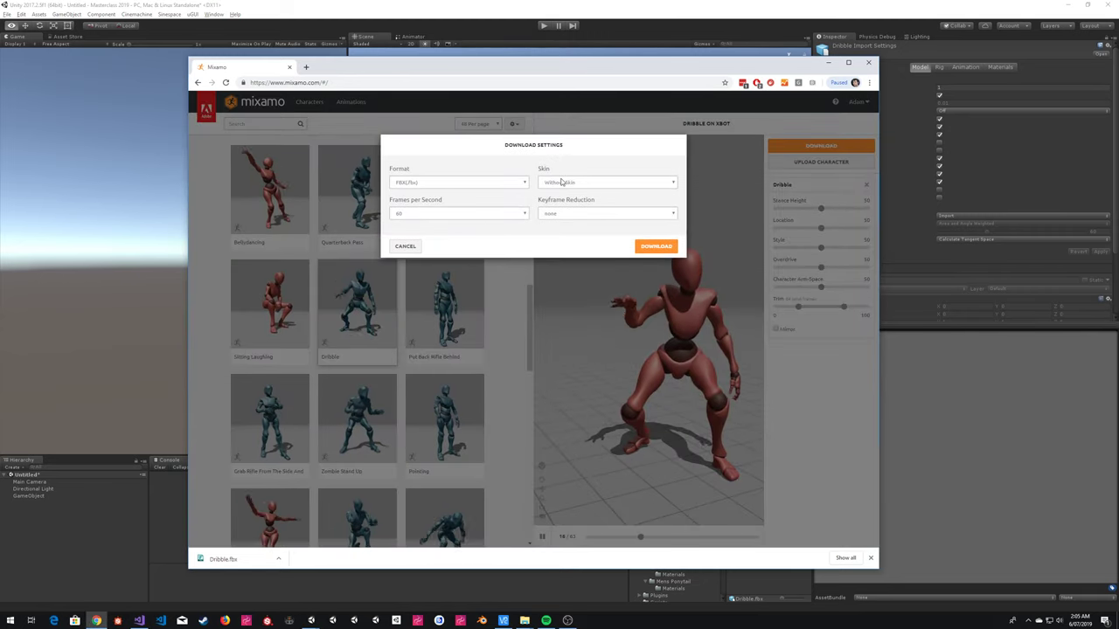
# Step: Download Dribble again With Skin and move Dribble (1).fbx toward the Animation Overrides folder
pyautogui.click(556, 182)
pyautogui.click(559, 197)
pyautogui.click(656, 246)
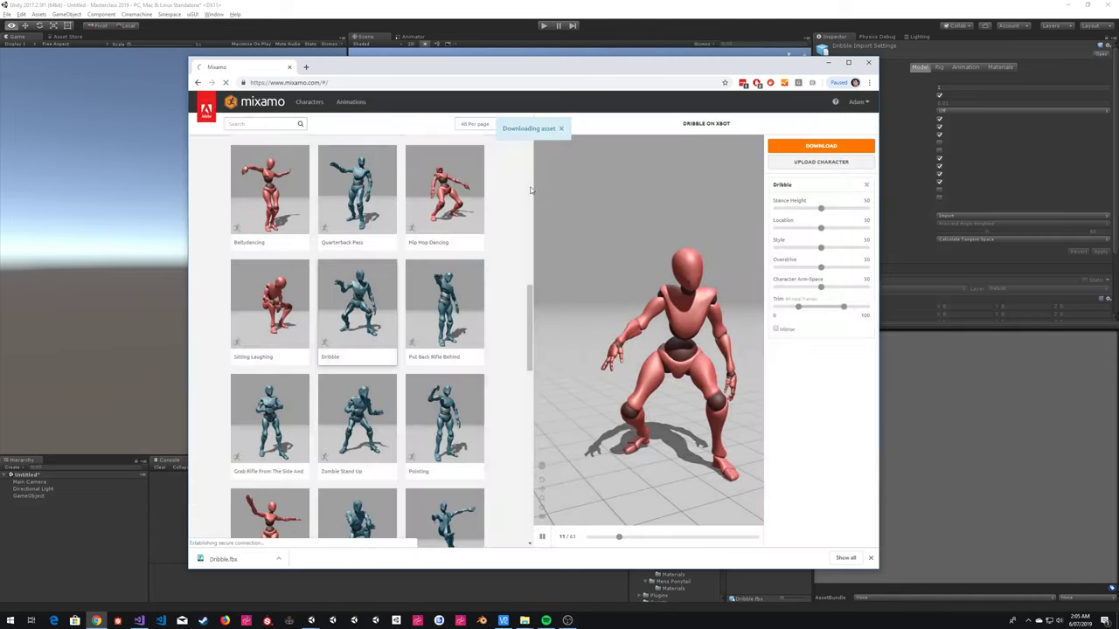
pyautogui.moveTo(225, 558); pyautogui.dragTo(543, 290)
pyautogui.hotkey('alt', 'Tab')
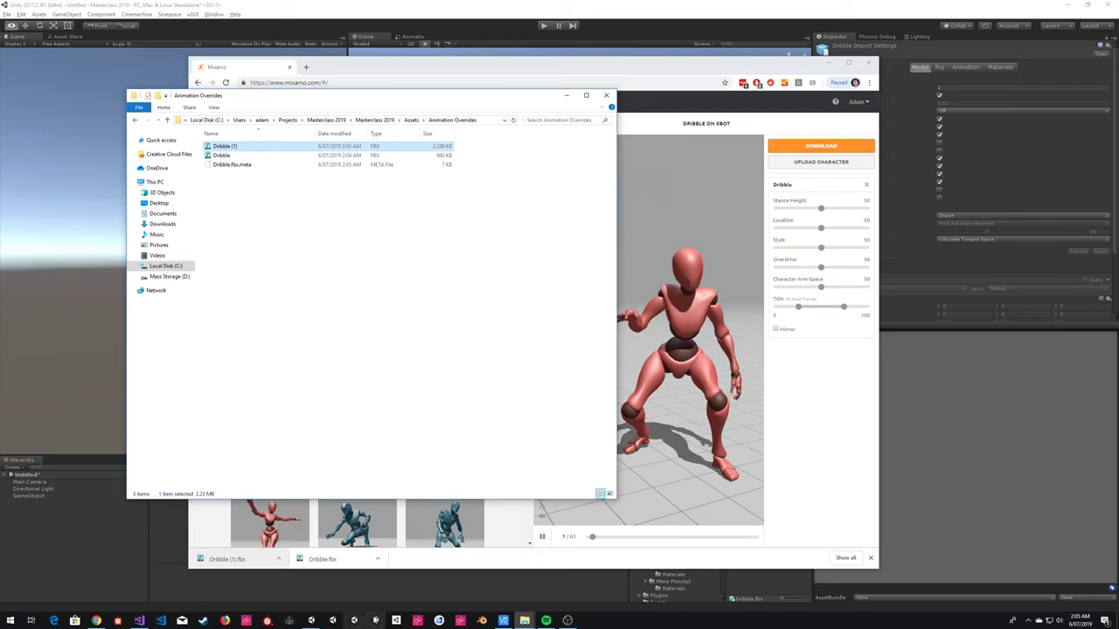
# Step: Drop Dribble (1).fbx into the Animation Overrides folder in File Explorer
pyautogui.click(375, 621)
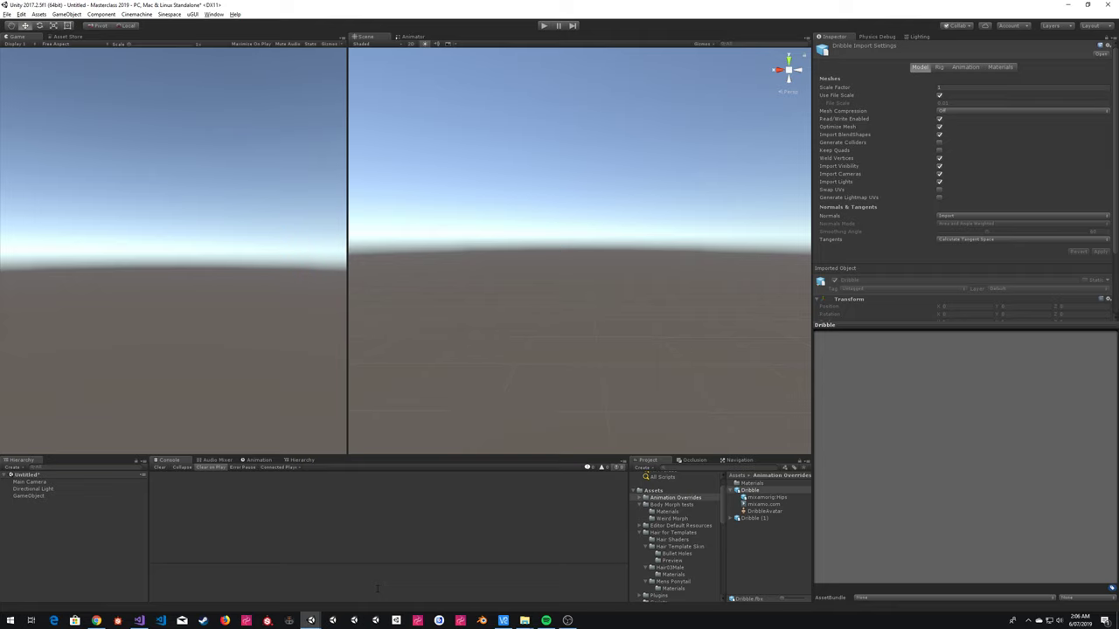
# Step: Check Dribble (1)'s Rig import settings and drag the character into the scene
pyautogui.click(748, 519)
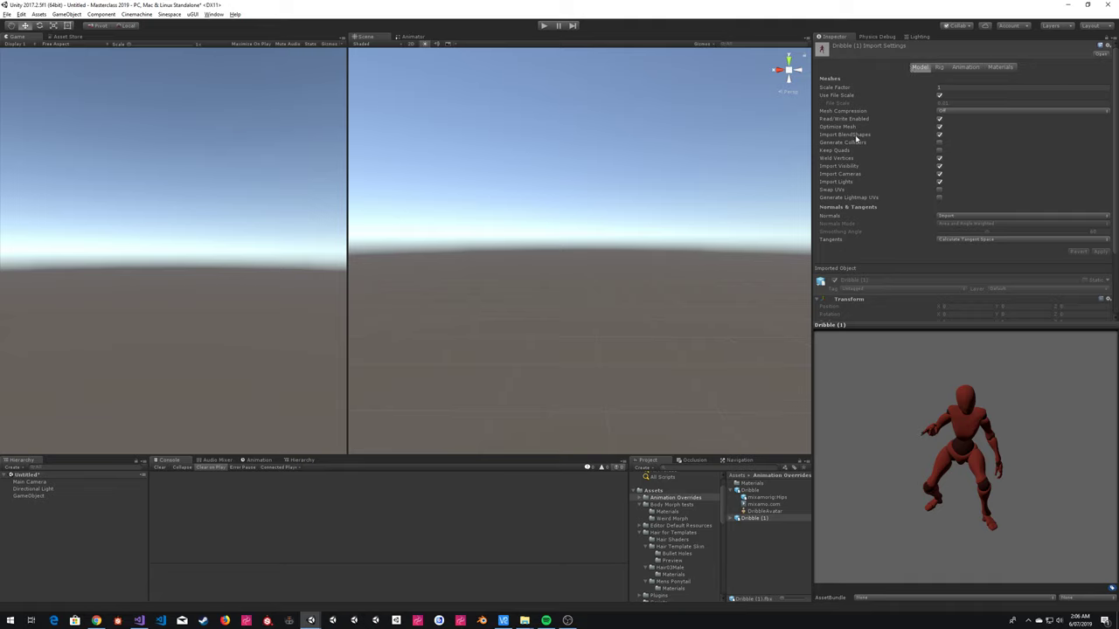
pyautogui.click(941, 70)
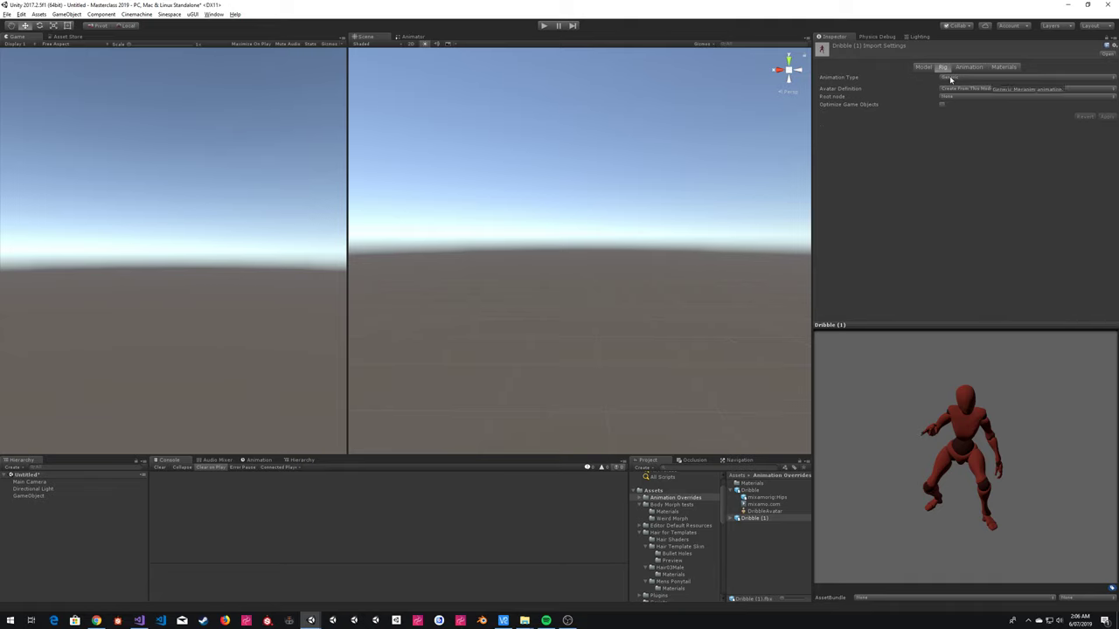
pyautogui.moveTo(1041, 434); pyautogui.dragTo(927, 433)
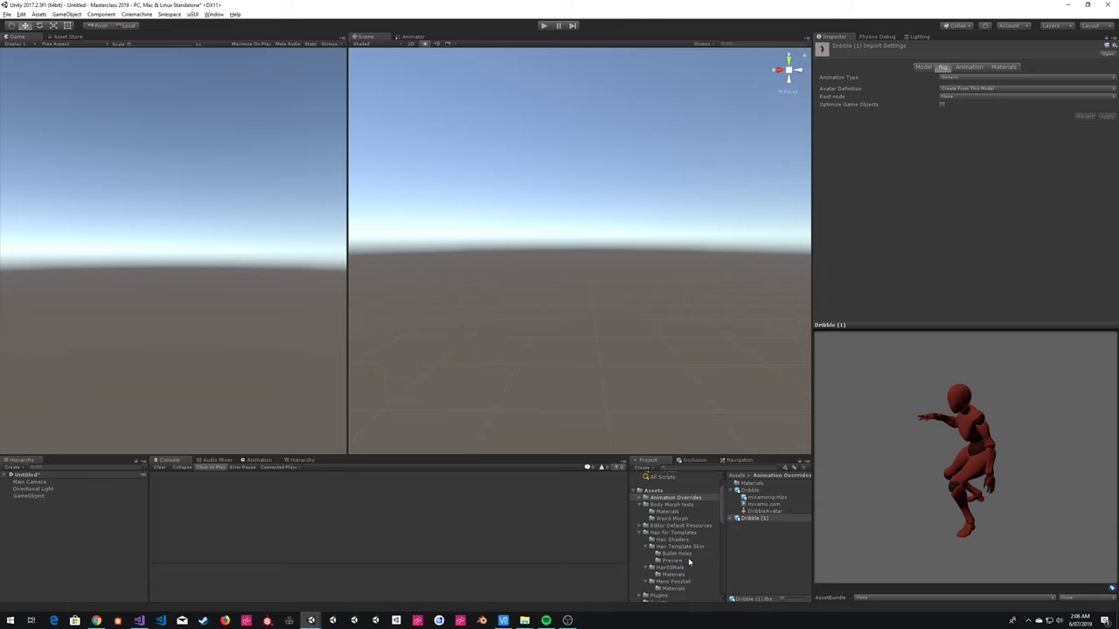
pyautogui.moveTo(739, 519); pyautogui.dragTo(565, 389)
# Step: Frame the new character and browse Dribble (1)'s skeleton from Hips down to the LeftArm bone
pyautogui.press('f')
pyautogui.keyDown('alt'); pyautogui.moveTo(679, 307); pyautogui.dragTo(658, 343); pyautogui.keyUp('alt')
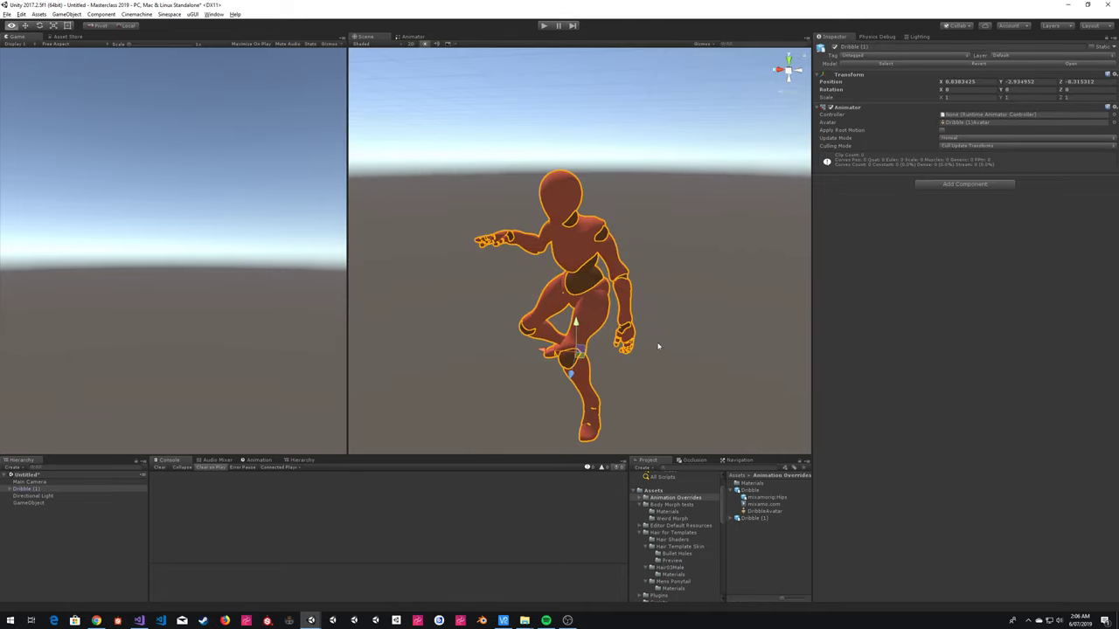
pyautogui.click(30, 488)
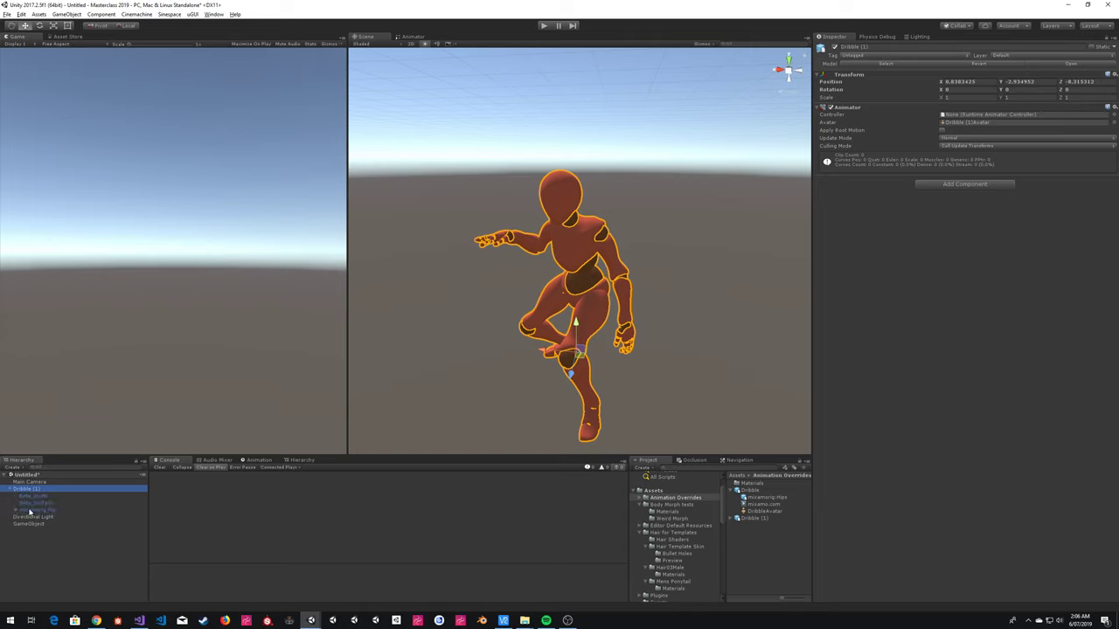
pyautogui.click(30, 511)
pyautogui.press('Right')
pyautogui.press('Down')
pyautogui.press('Right')
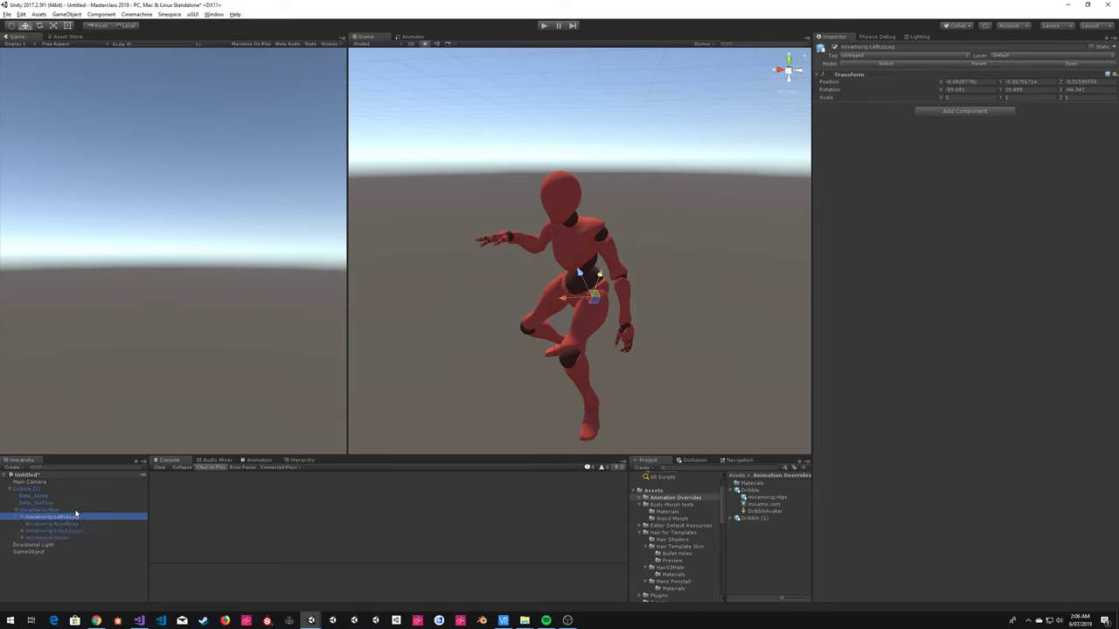
pyautogui.press('Down')
pyautogui.press('Down')
pyautogui.press('Down')
pyautogui.press('Right')
pyautogui.press('Down')
pyautogui.press('Right')
pyautogui.press('Down')
pyautogui.press('Right')
pyautogui.press('Down')
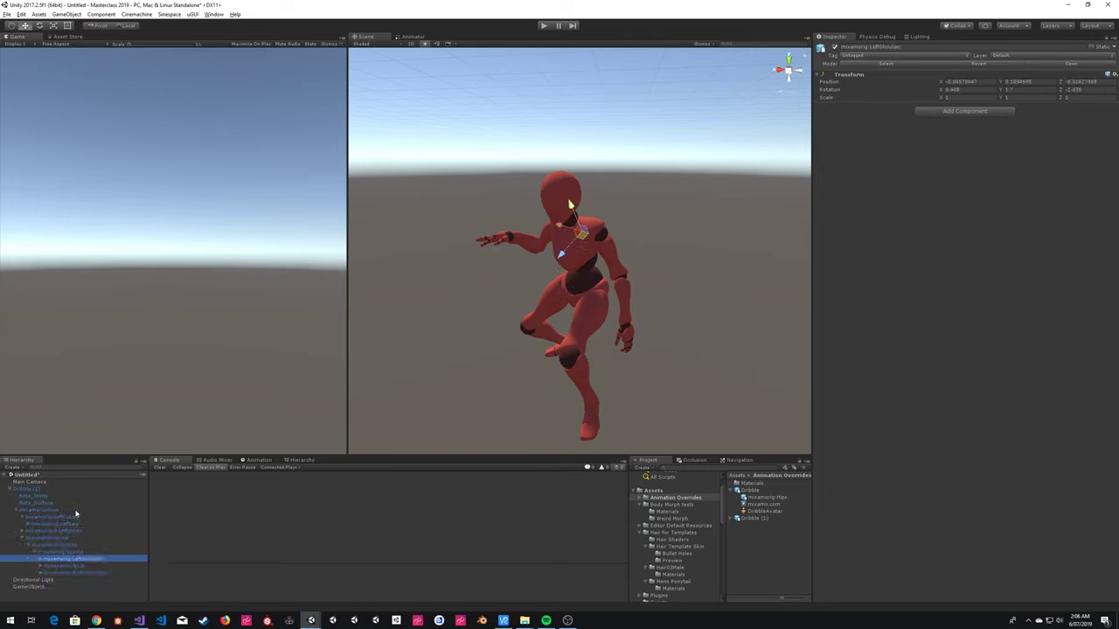
pyautogui.press('Right')
pyautogui.press('Down')
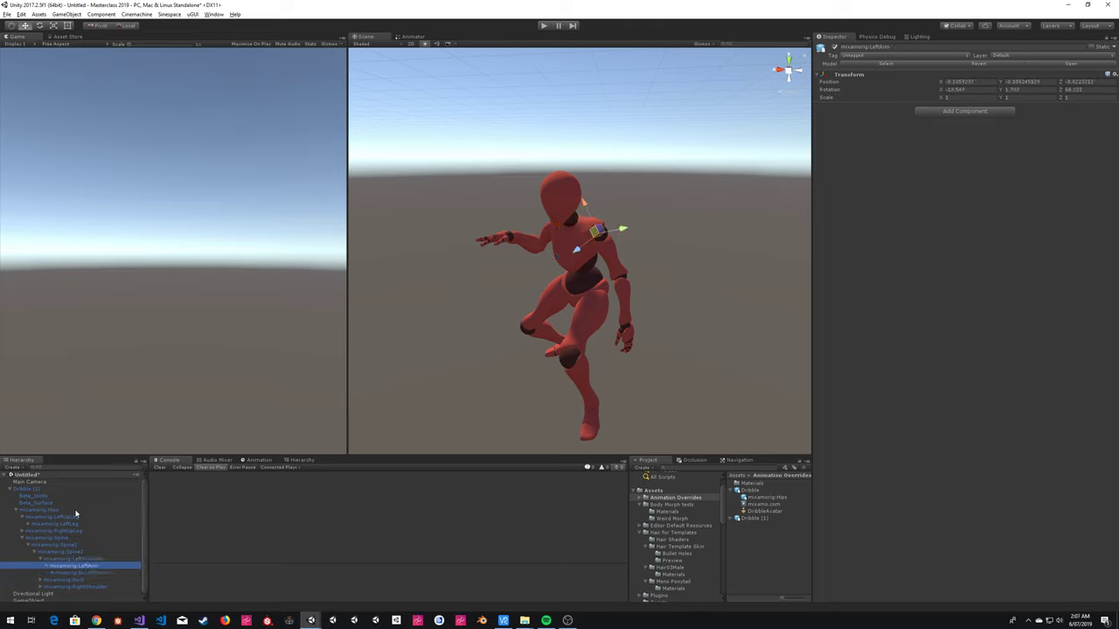
pyautogui.press('Down')
pyautogui.press('Up')
pyautogui.press('Up')
pyautogui.press('Up')
pyautogui.press('Up')
pyautogui.press('Up')
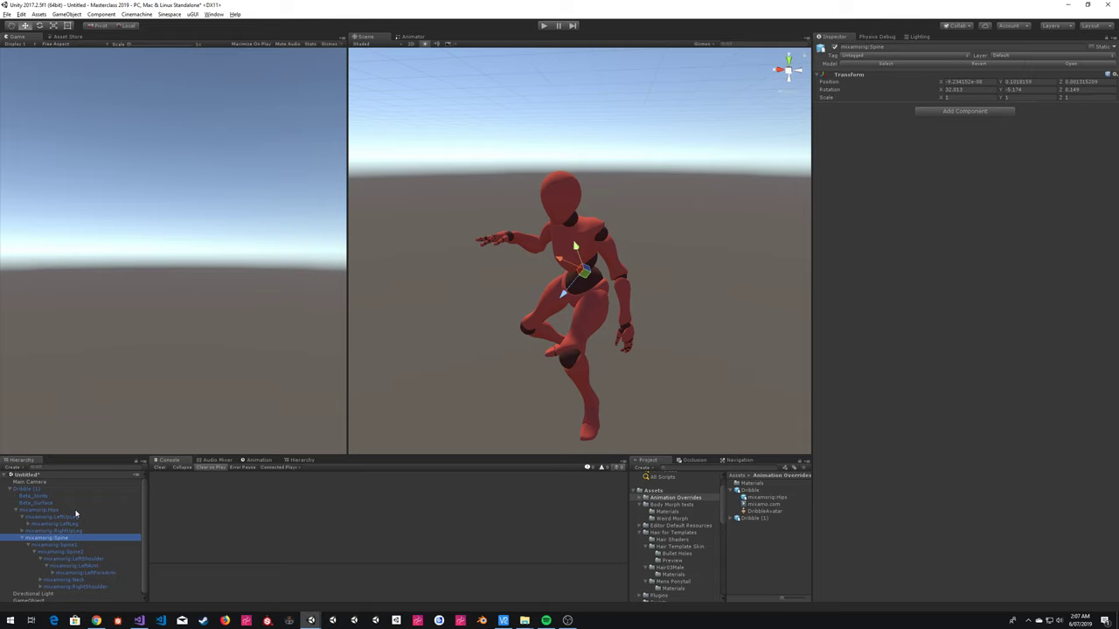
# Step: Collapse the skeleton, then reselect mixamorig:Hips and expand all its child bones
pyautogui.click(136, 490)
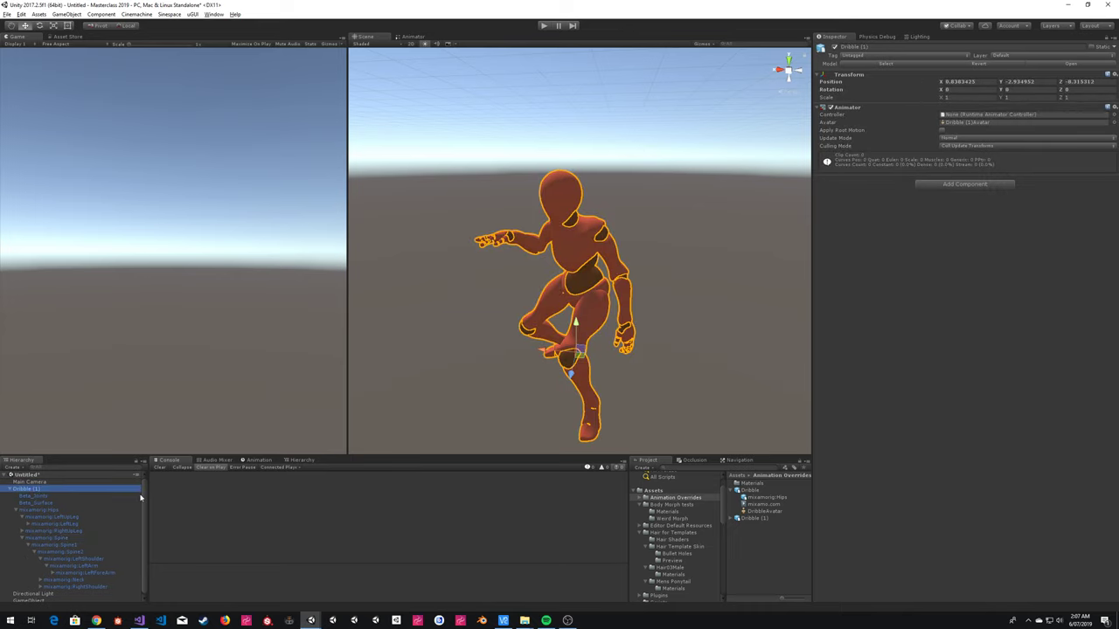
pyautogui.press('Down')
pyautogui.press('Down')
pyautogui.press('Down')
pyautogui.press('Left')
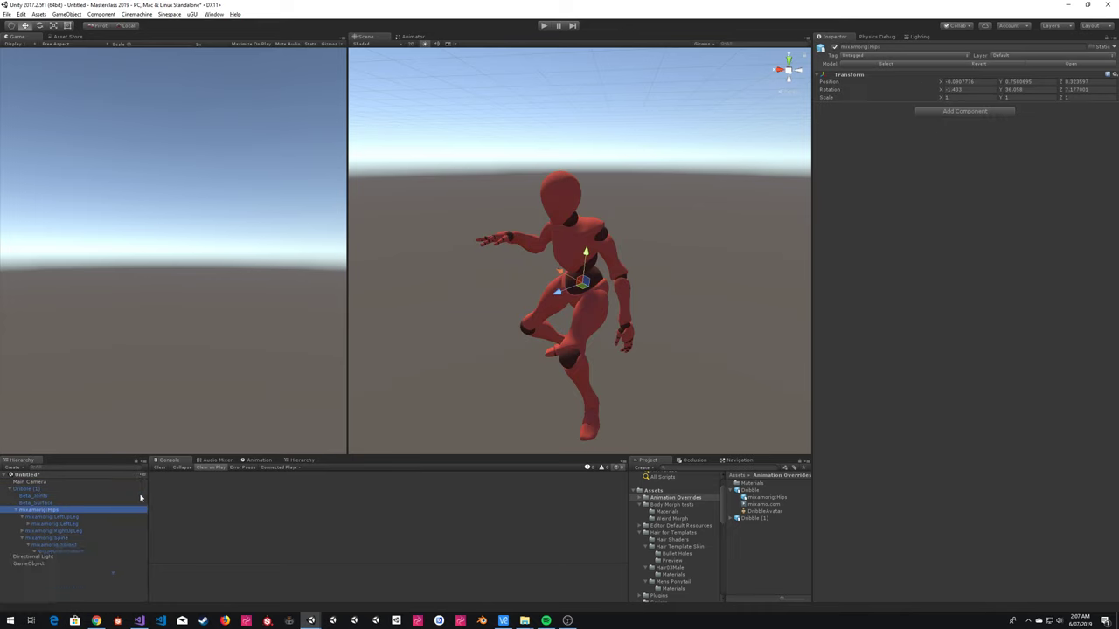
pyautogui.press('Up')
pyautogui.press('Up')
pyautogui.press('Up')
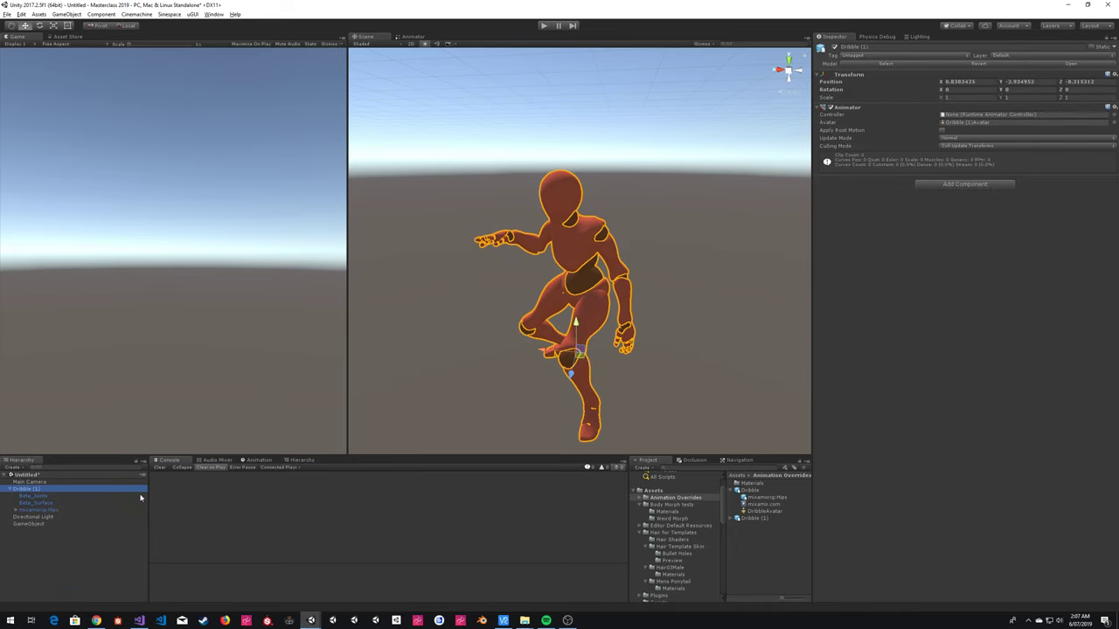
pyautogui.click(750, 518)
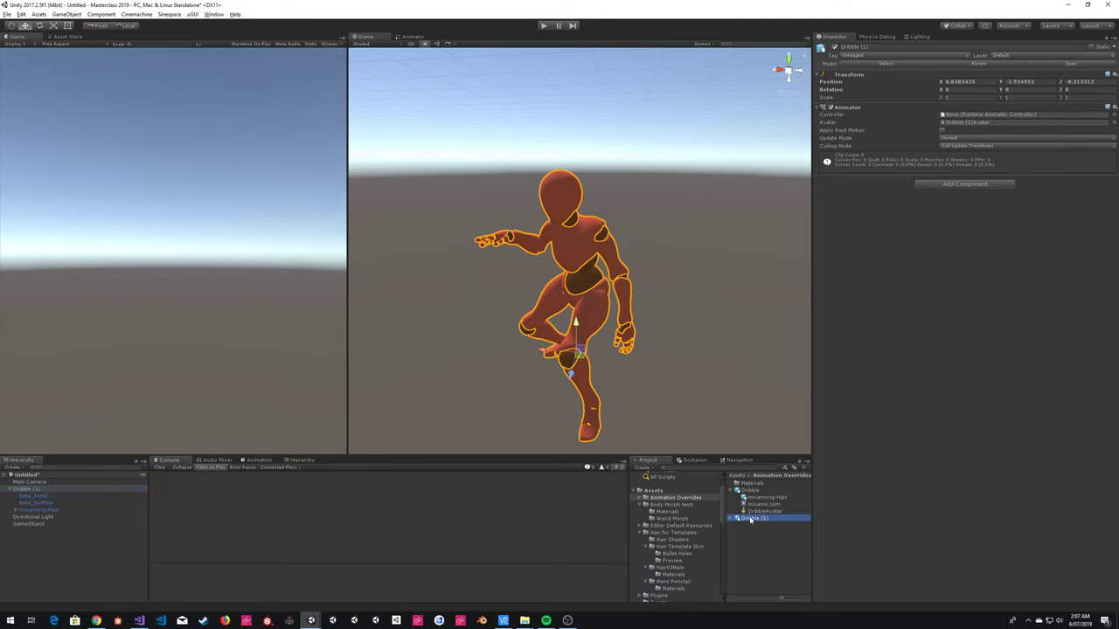
pyautogui.click(25, 510)
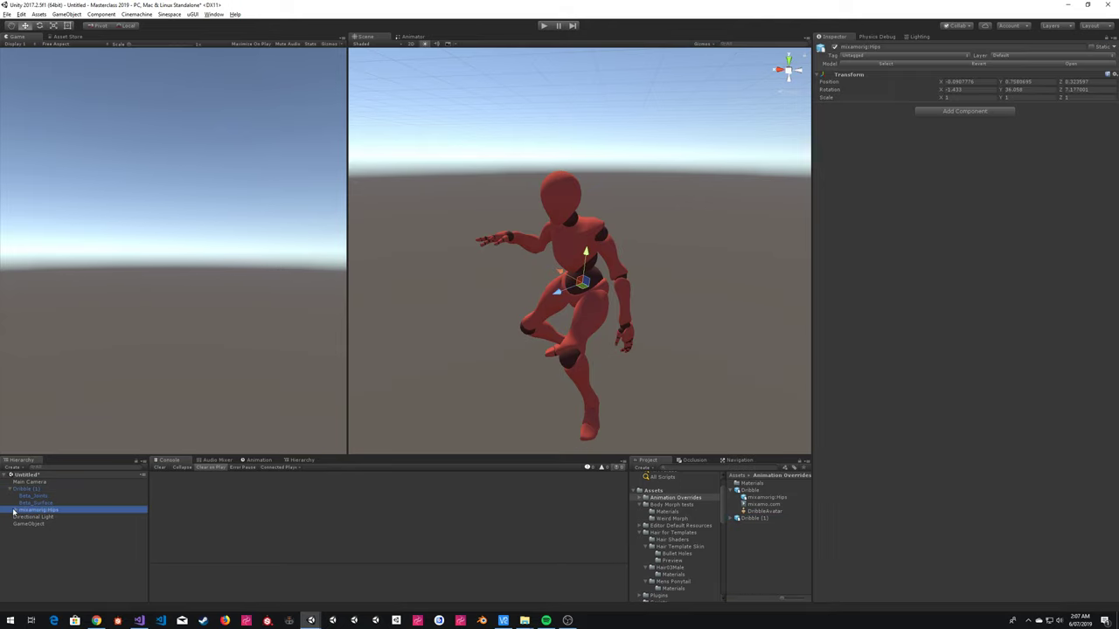
pyautogui.click(16, 510)
pyautogui.click(16, 510)
pyautogui.click(16, 510)
# Step: Scrub the Dribble (1) mixamo.com clip's keyframes in the Animation window, then reselect the model
pyautogui.click(259, 461)
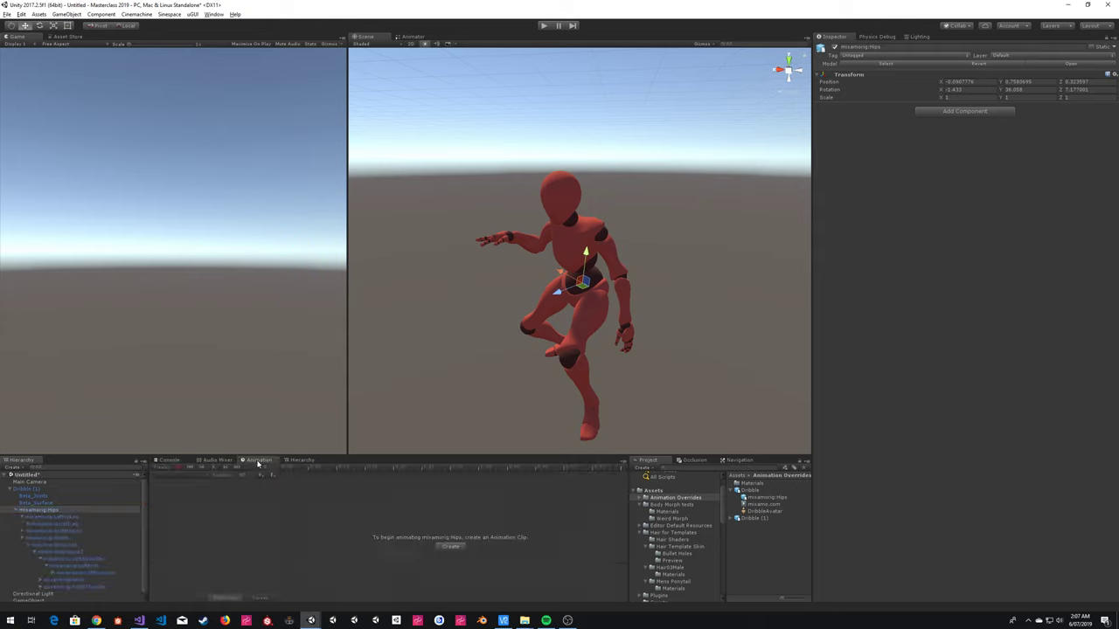
pyautogui.click(33, 489)
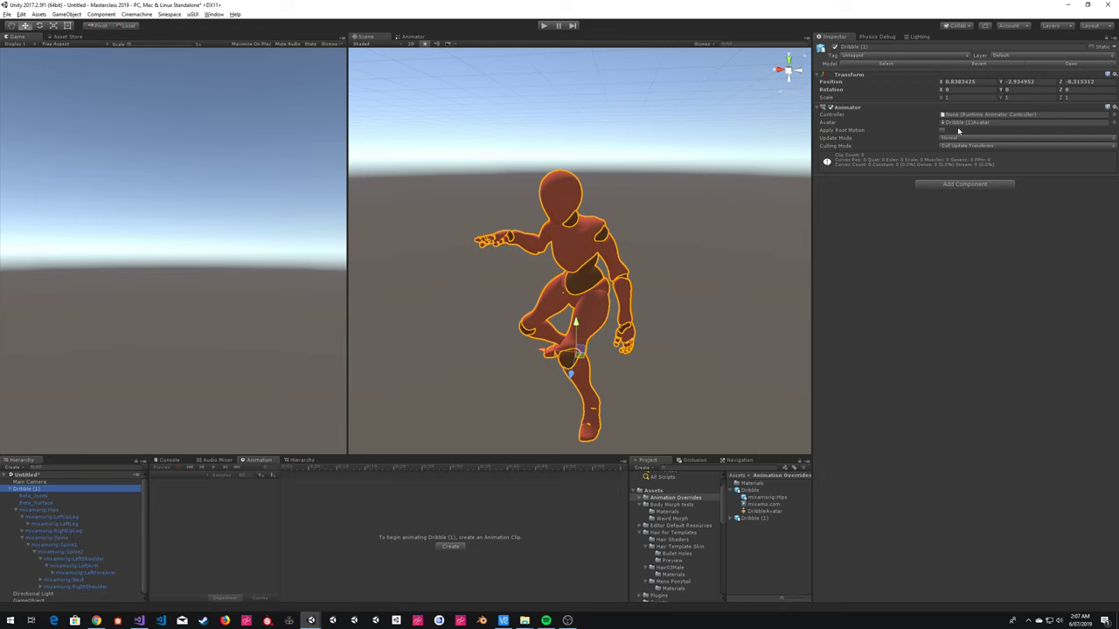
pyautogui.click(733, 518)
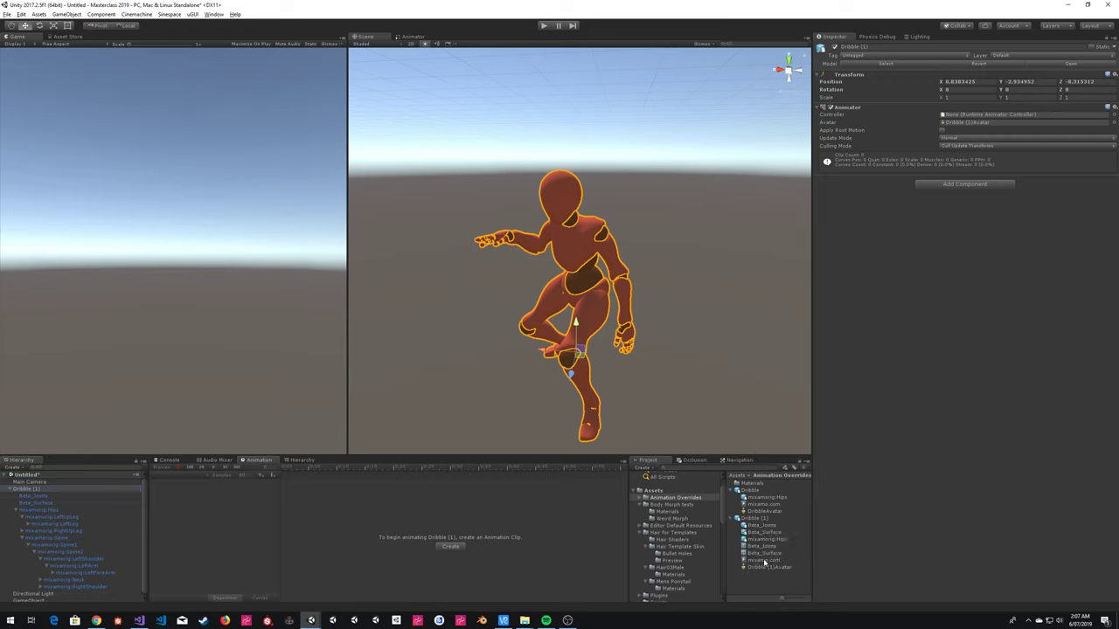
pyautogui.click(762, 560)
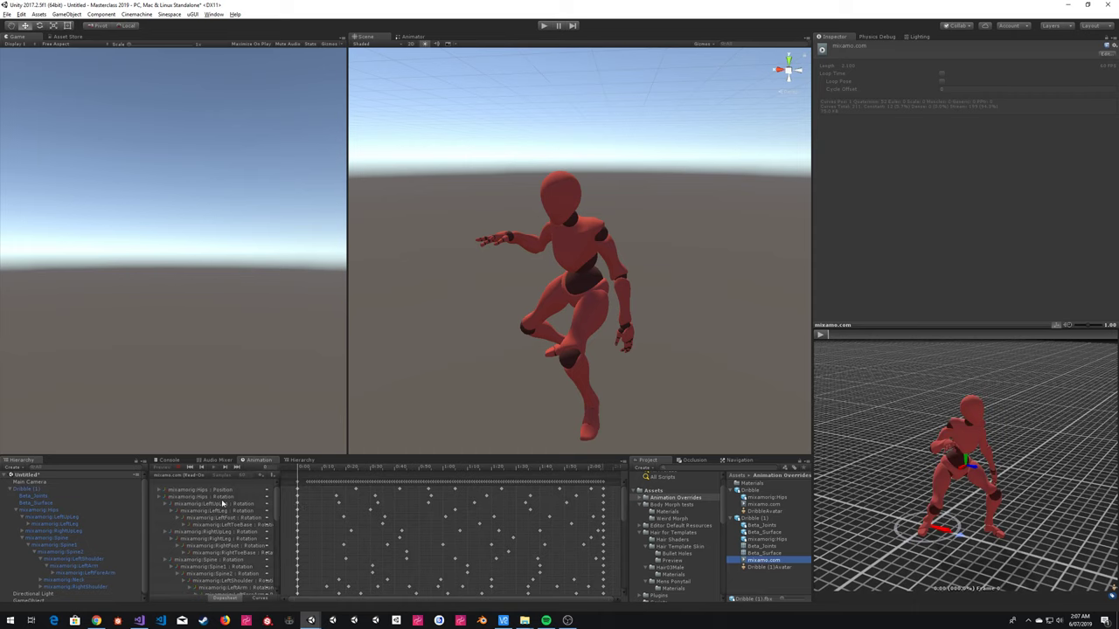
pyautogui.scroll(-3, 214, 501)
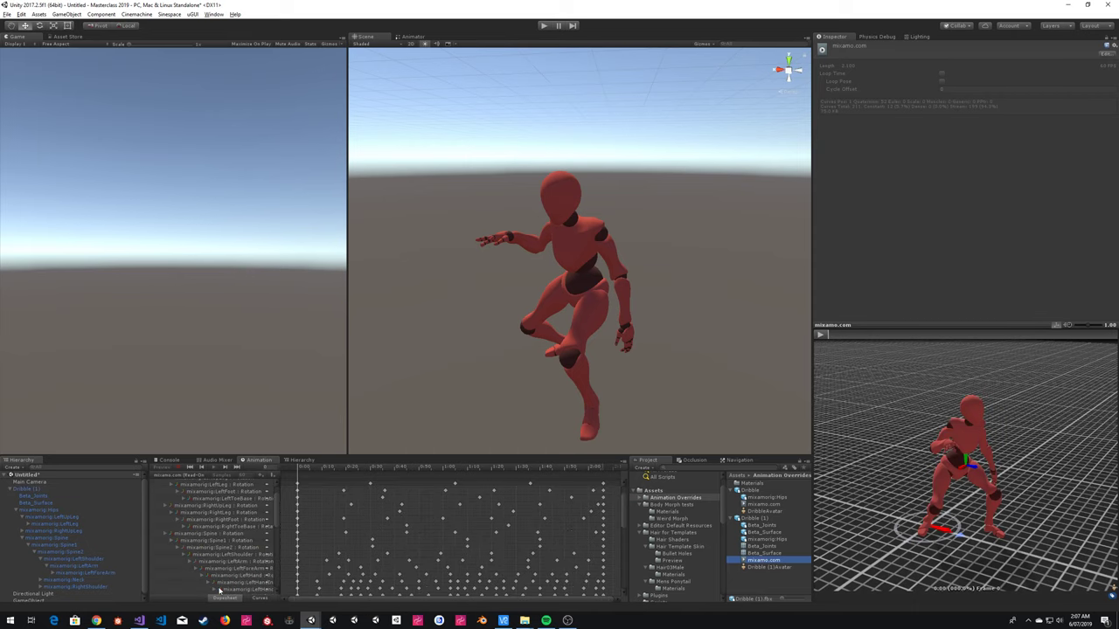
pyautogui.scroll(-8, 243, 530)
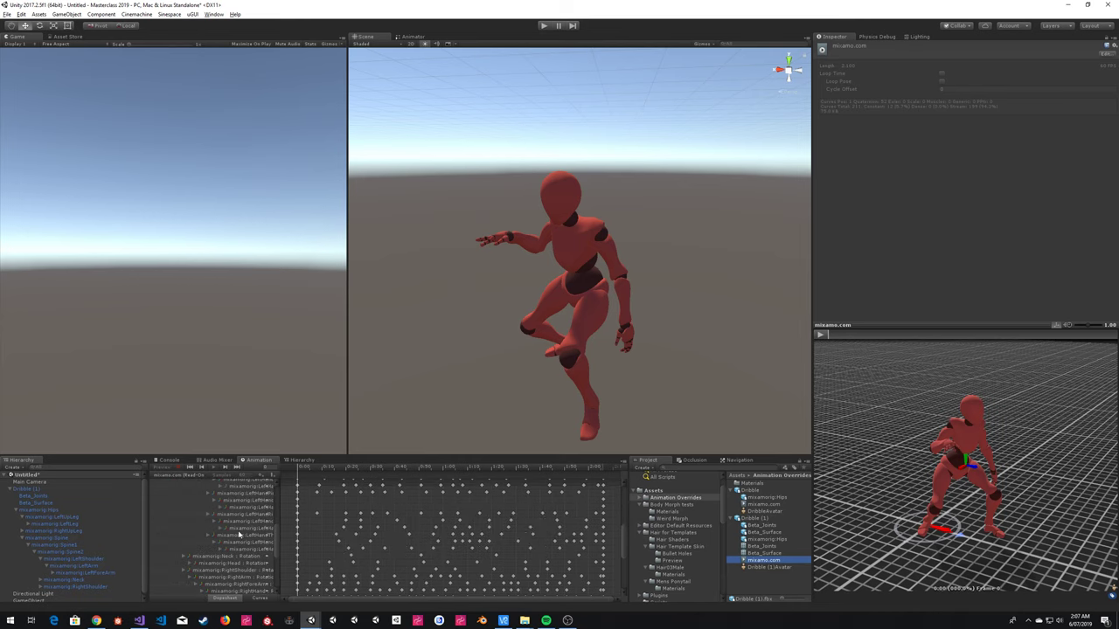
pyautogui.moveTo(322, 468); pyautogui.dragTo(297, 473)
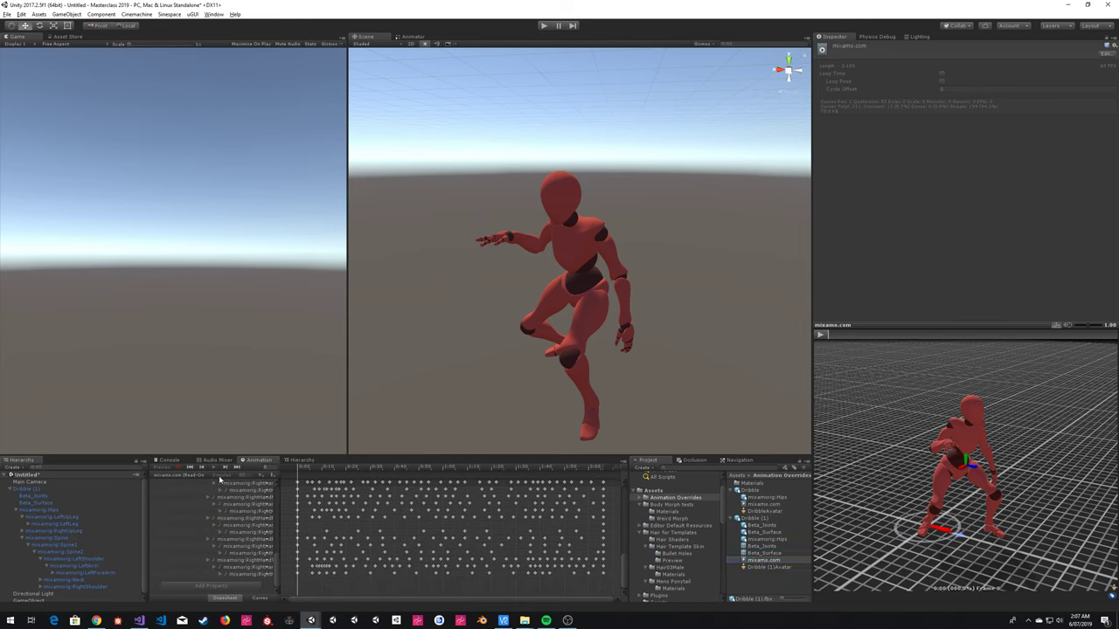
pyautogui.click(773, 519)
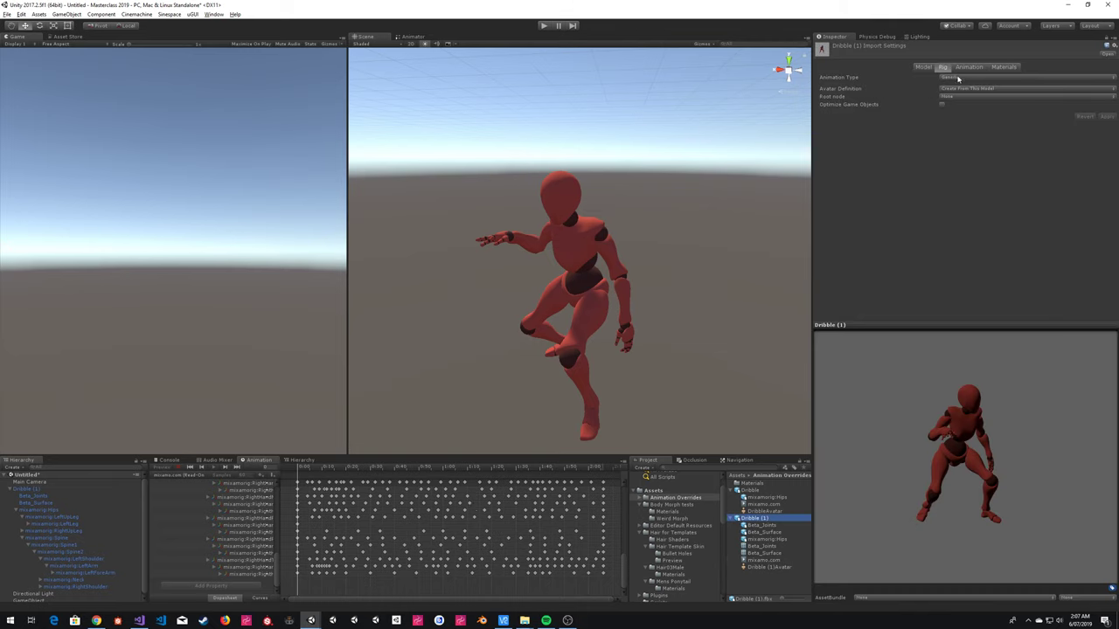
# Step: Set Dribble (1)'s Animation Type to Humanoid, keeping Avatar Definition on Create From This Model
pyautogui.click(960, 78)
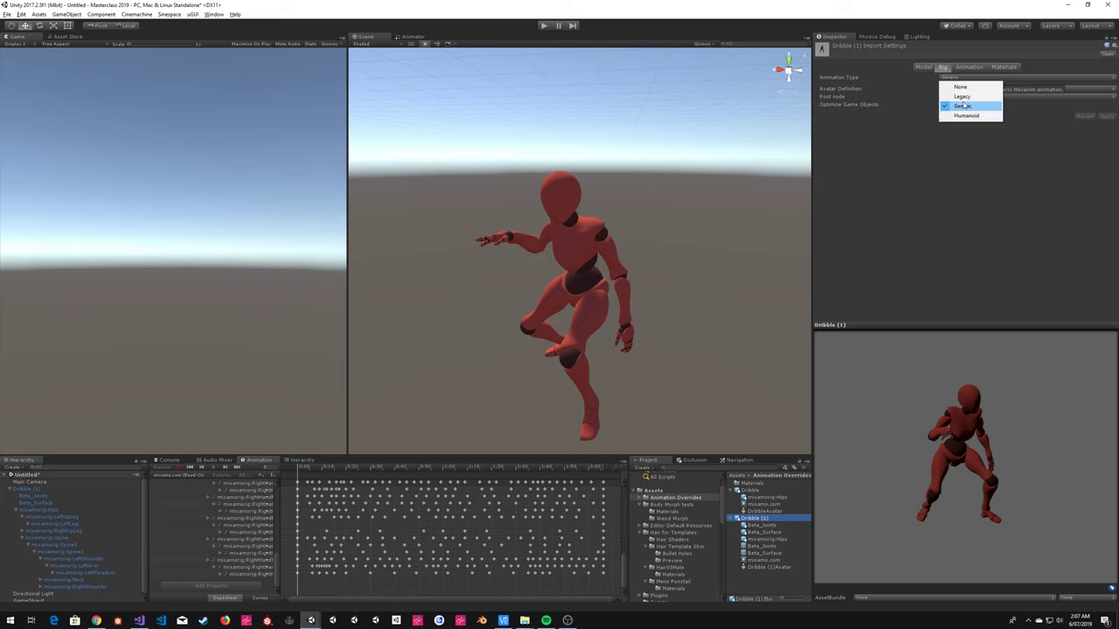
pyautogui.click(965, 116)
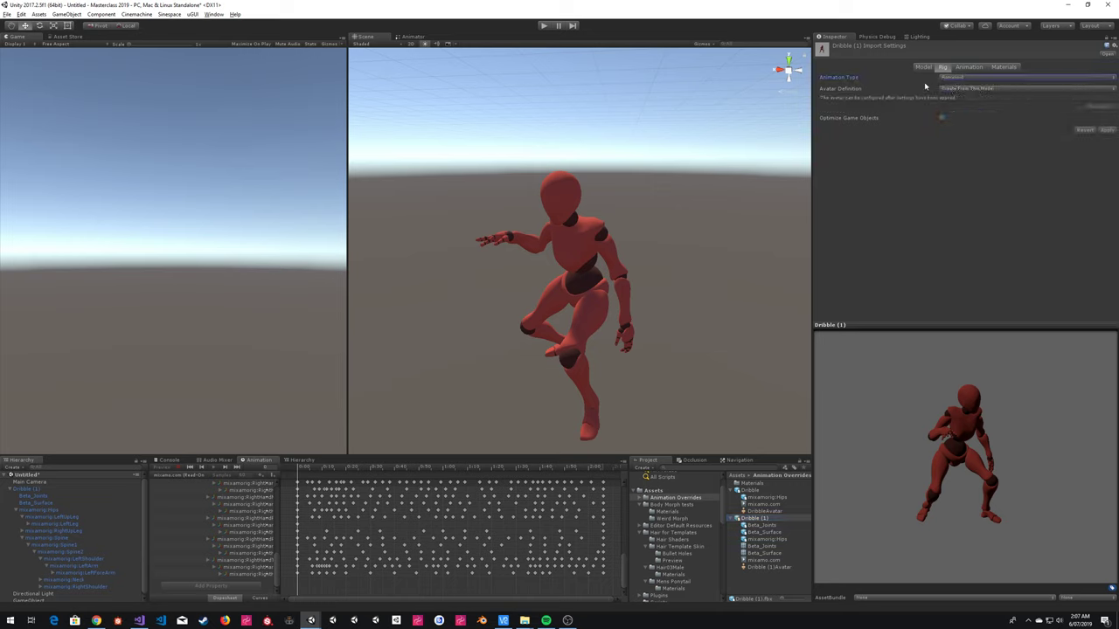
pyautogui.click(963, 90)
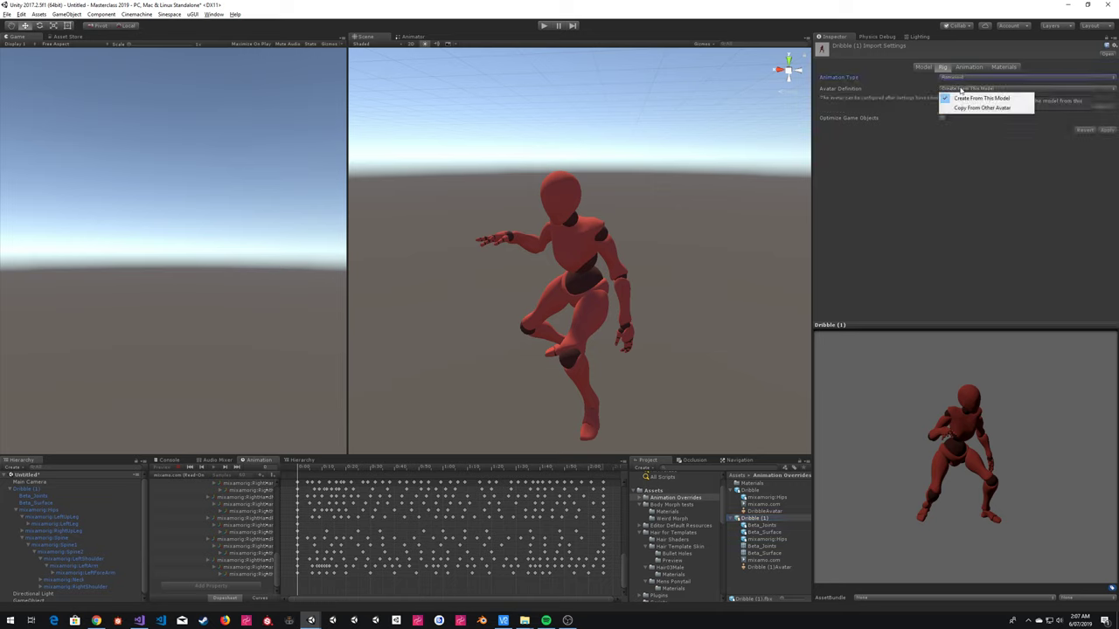
pyautogui.click(895, 93)
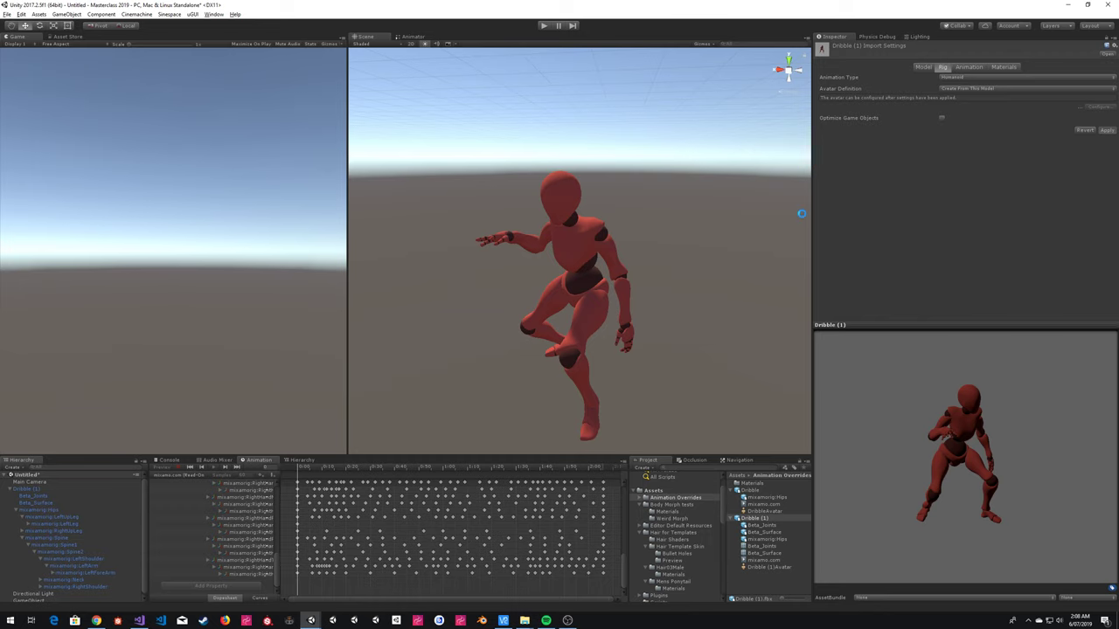
# Step: Cancel the Dribble download in Mixamo and search the library for 't pose'
pyautogui.hotkey('alt', 'Tab')
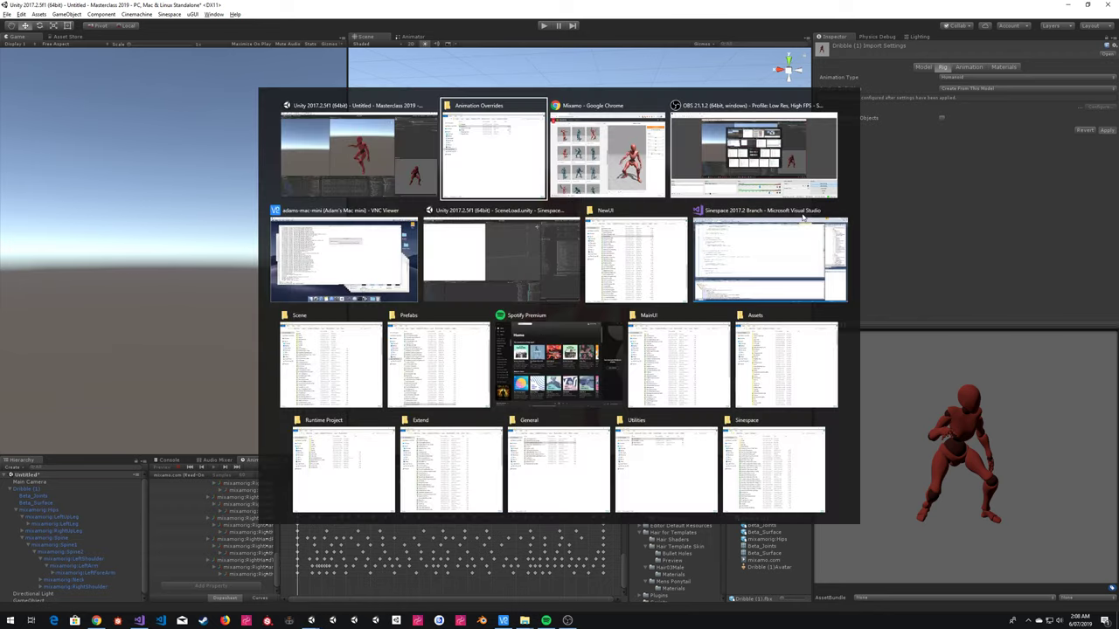
pyautogui.click(822, 148)
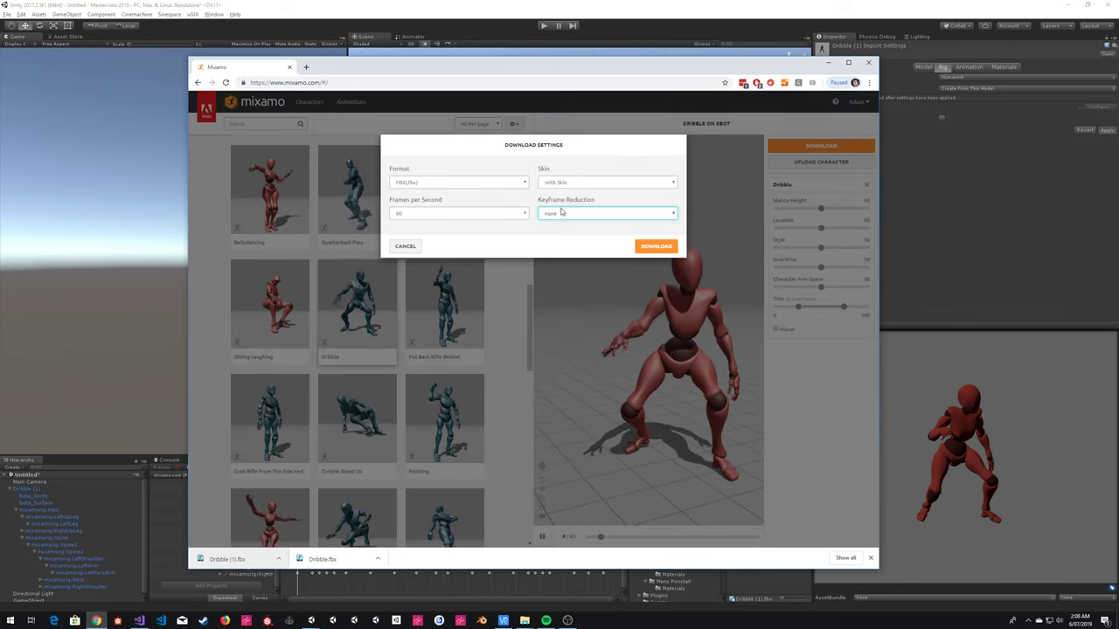
pyautogui.click(405, 246)
pyautogui.click(260, 124)
pyautogui.write('t pose')
pyautogui.press('Return')
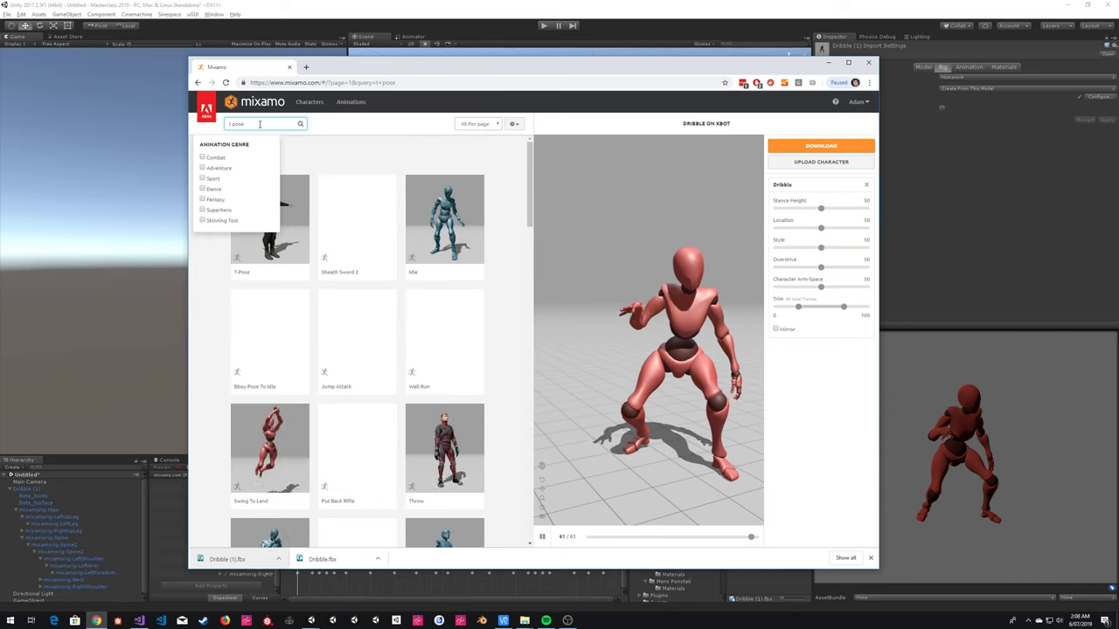
pyautogui.click(221, 310)
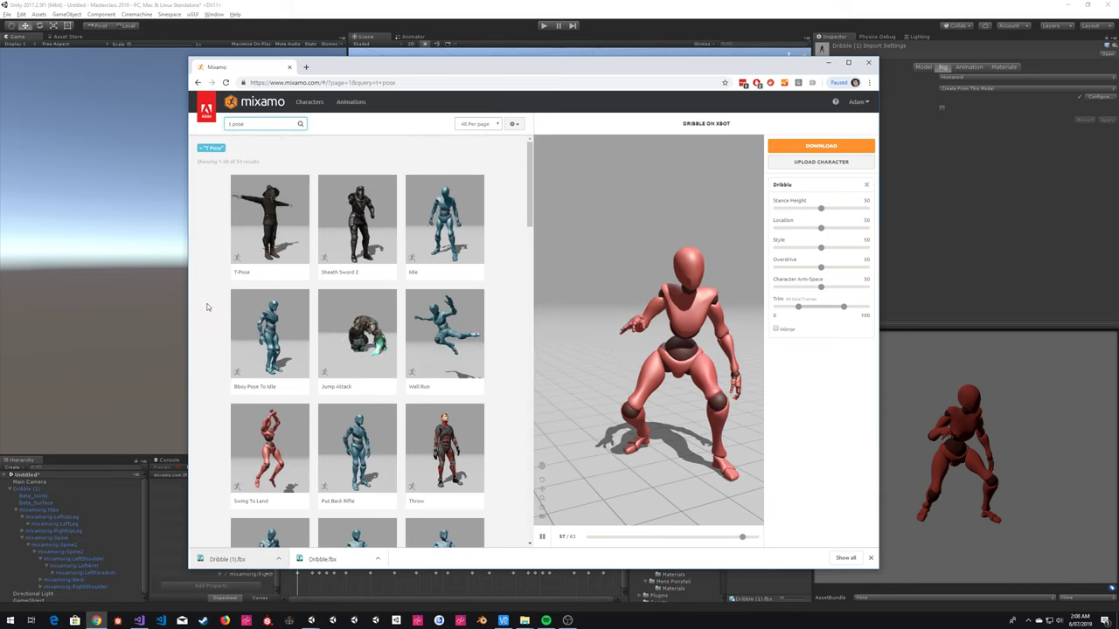
# Step: Download the T-Pose animation on the X Bot as FBX with skin
pyautogui.click(265, 216)
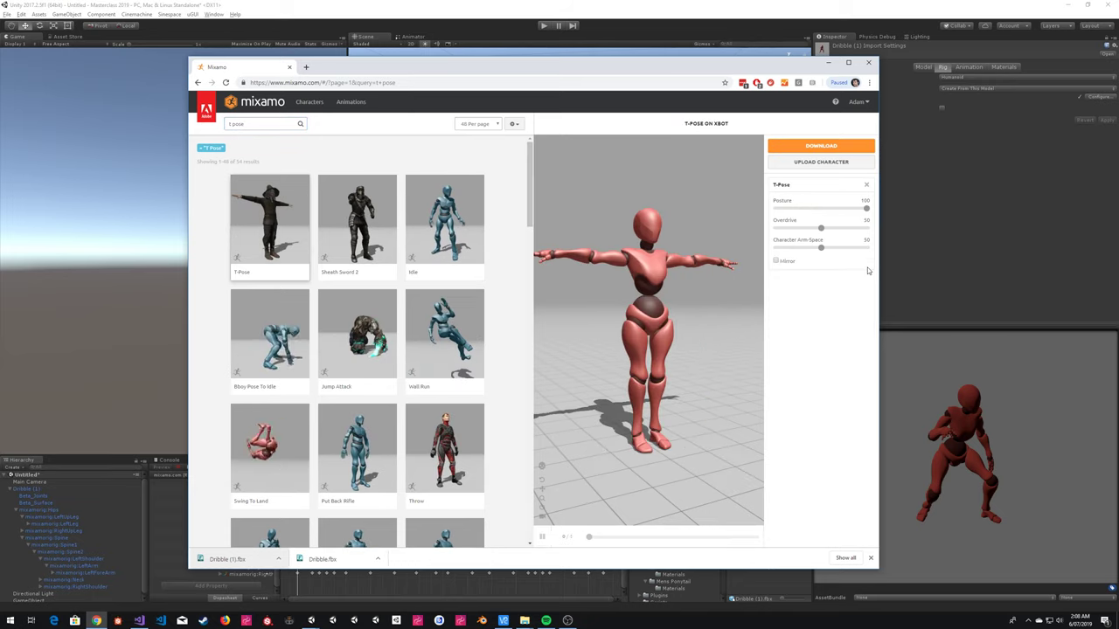
pyautogui.click(821, 148)
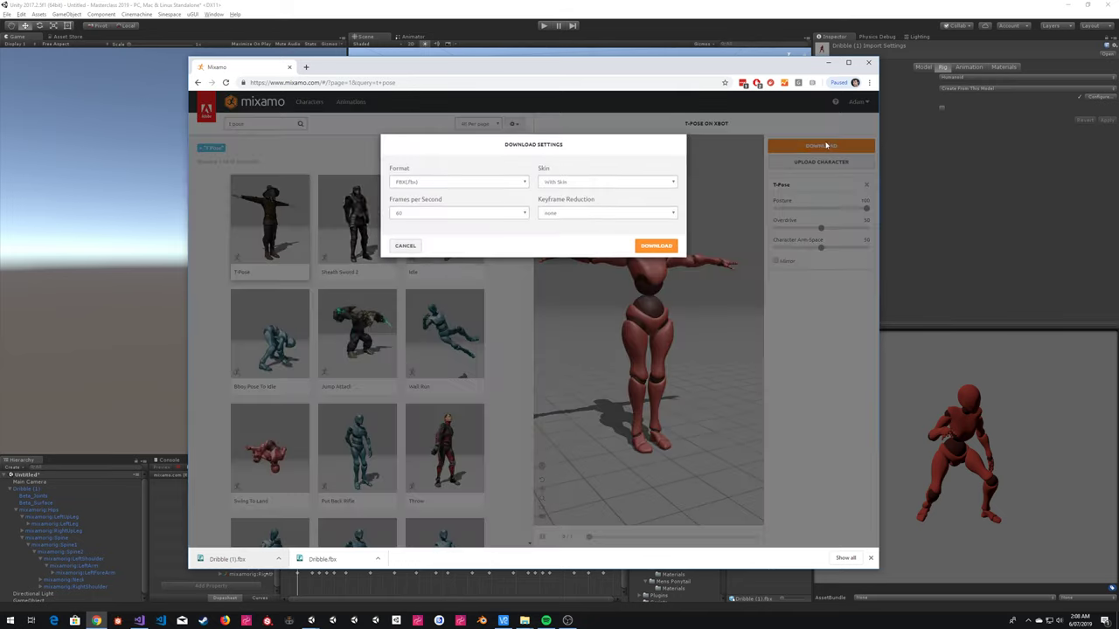
pyautogui.click(658, 246)
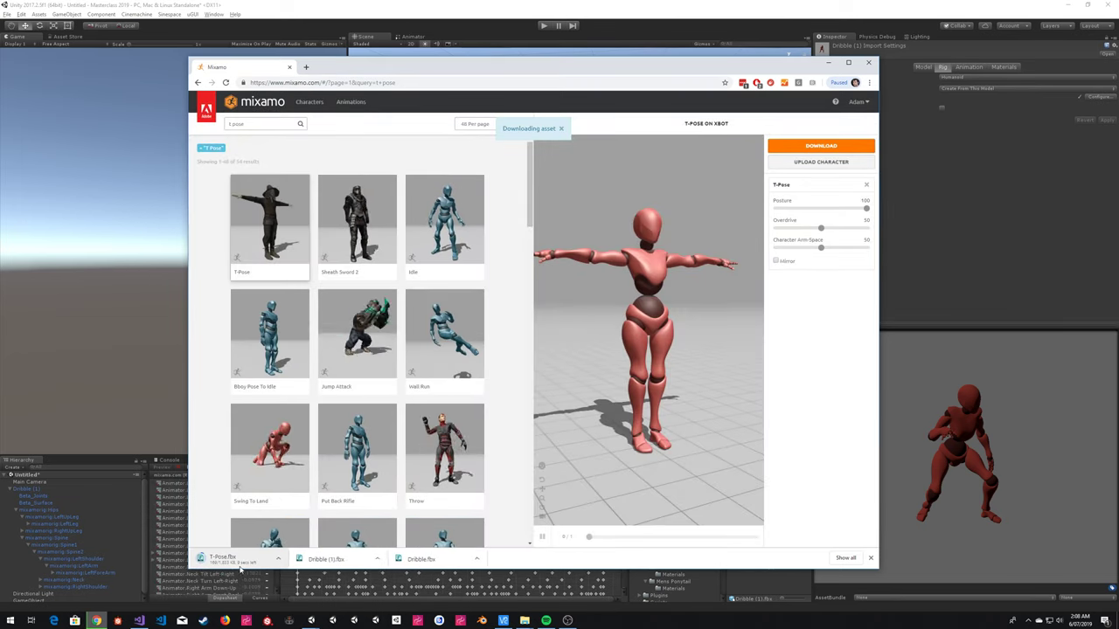
pyautogui.press('super+Tab')
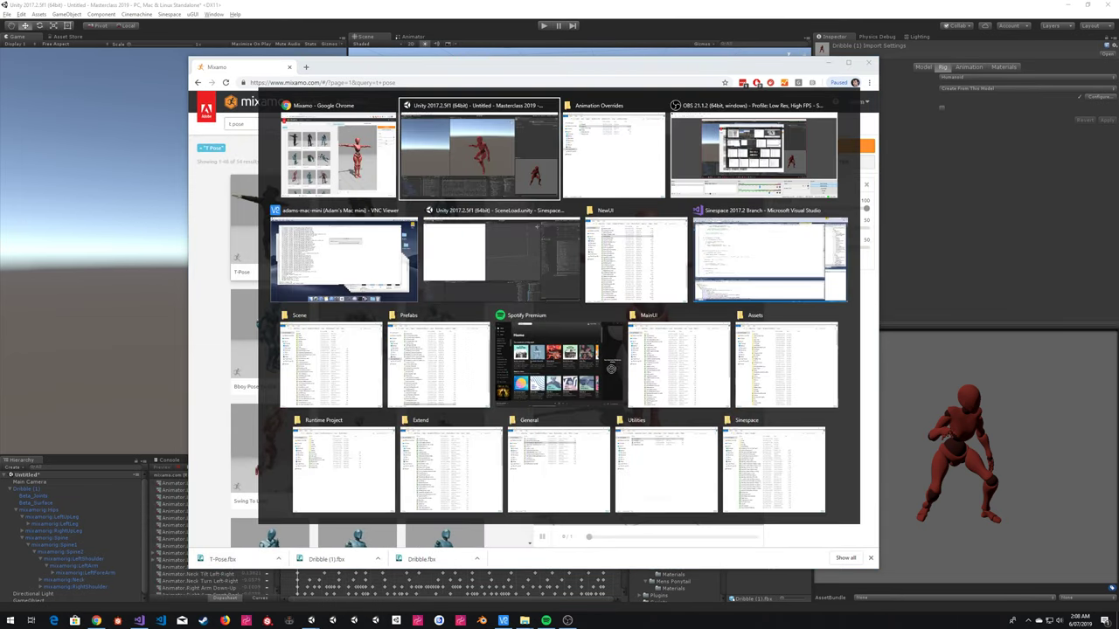
pyautogui.click(612, 150)
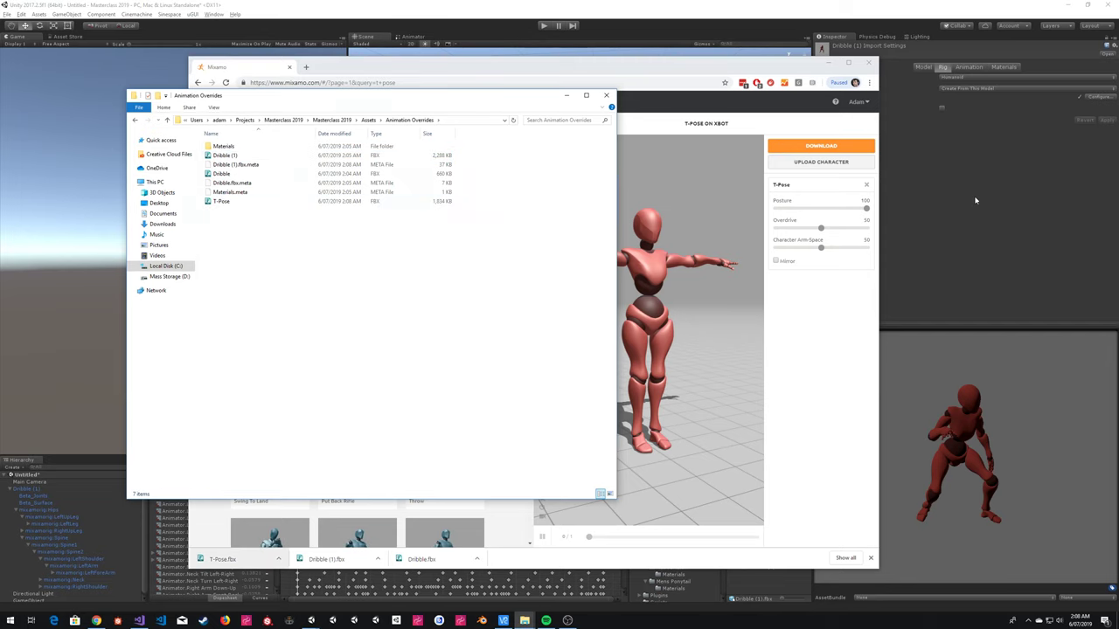
# Step: Confirm T-Pose is in Animation Overrides and return to Unity so it imports
pyautogui.click(976, 200)
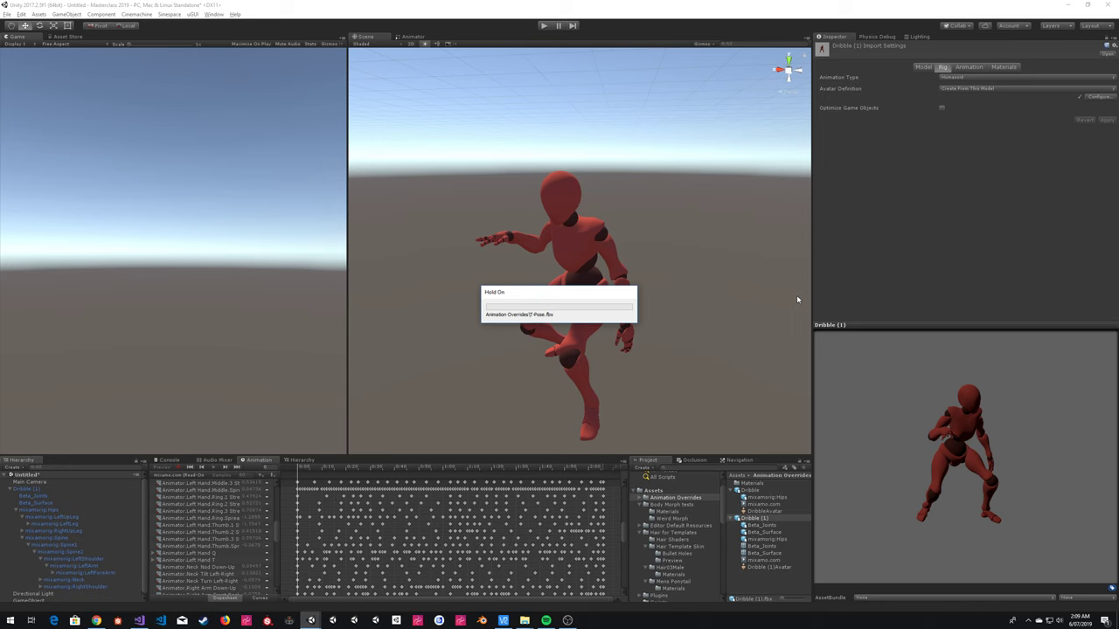
# Step: Play and pause Dribble (1)'s mixamo.com clip in the Animation tab preview, orbiting it
pyautogui.click(962, 68)
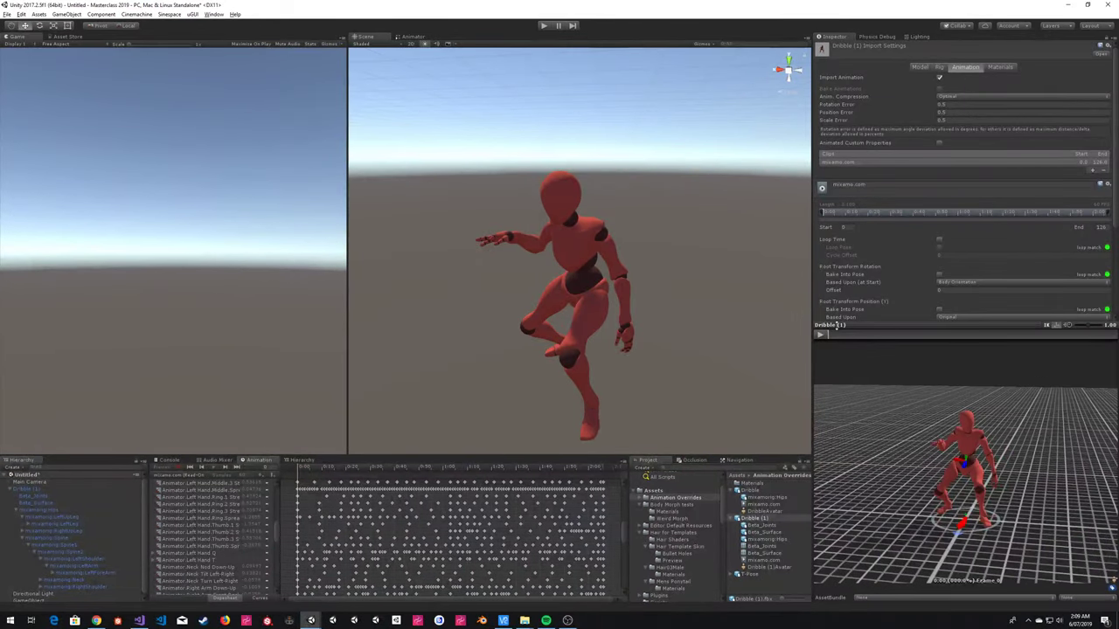
pyautogui.click(822, 336)
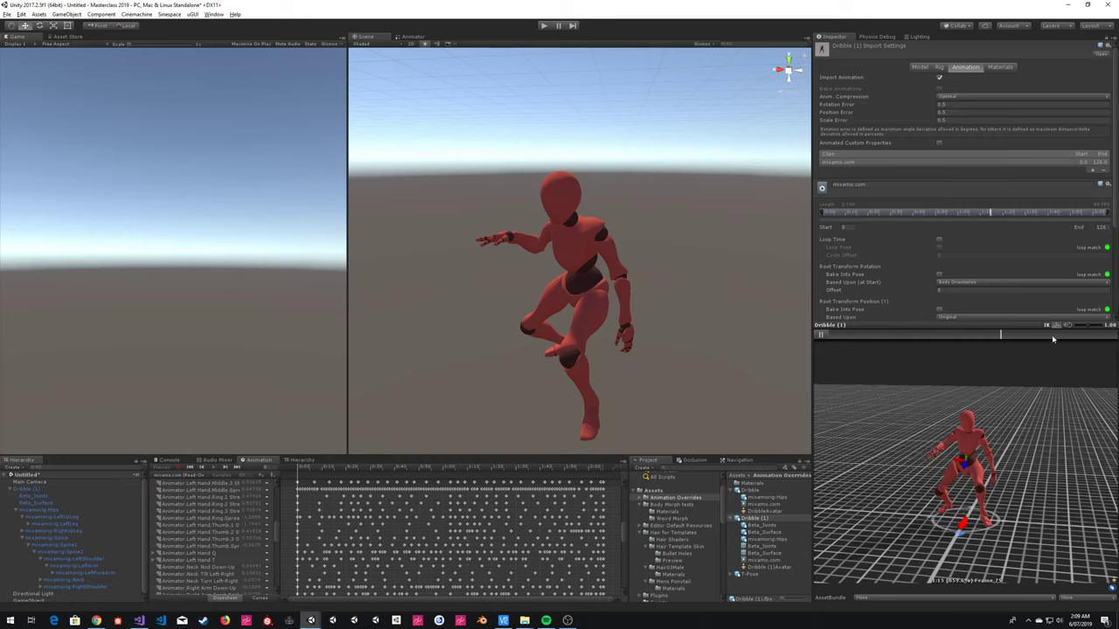
pyautogui.click(821, 336)
pyautogui.moveTo(939, 335); pyautogui.dragTo(1017, 340)
pyautogui.scroll(2, 977, 435)
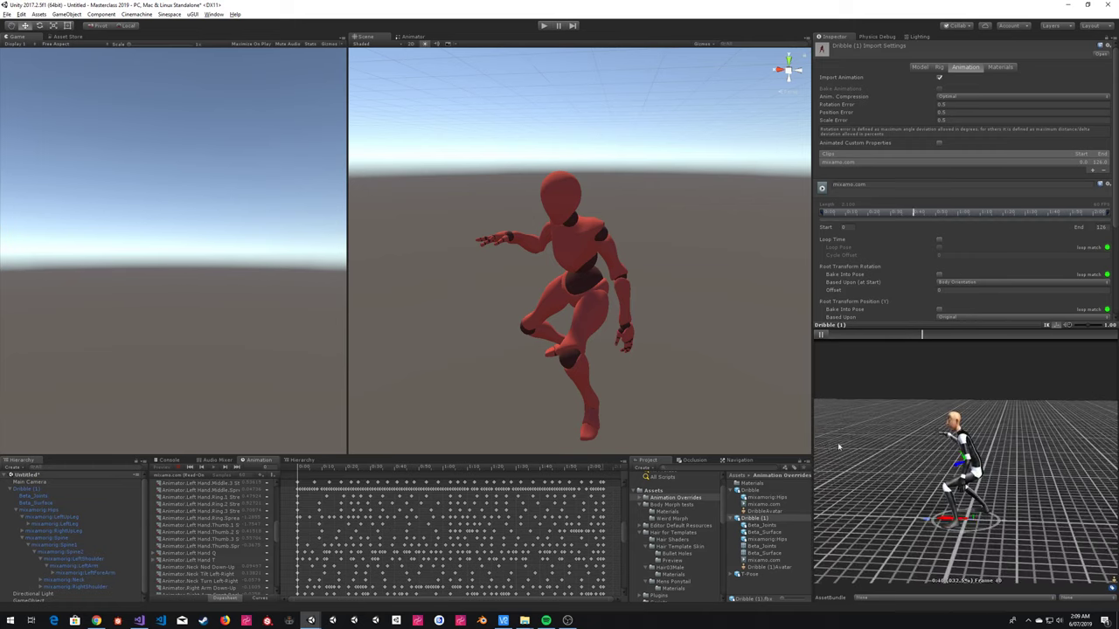
pyautogui.scroll(4, 1016, 436)
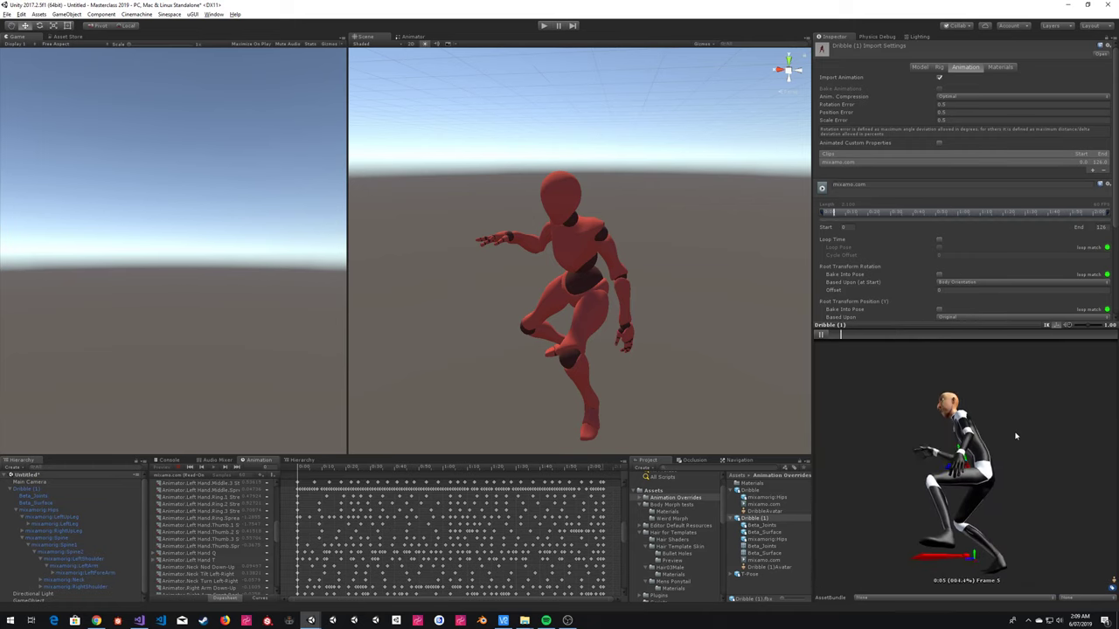
pyautogui.moveTo(1016, 435); pyautogui.dragTo(920, 481)
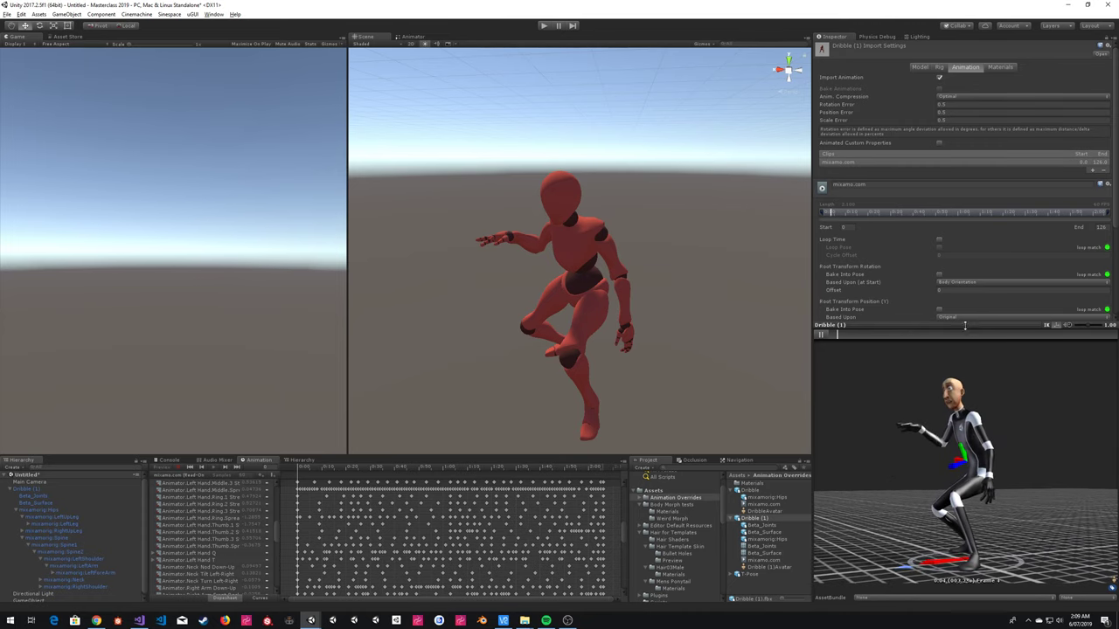
# Step: Shrink the preview and expand the clip's Mask section, toggling its Humanoid entry
pyautogui.moveTo(967, 321); pyautogui.dragTo(1049, 373)
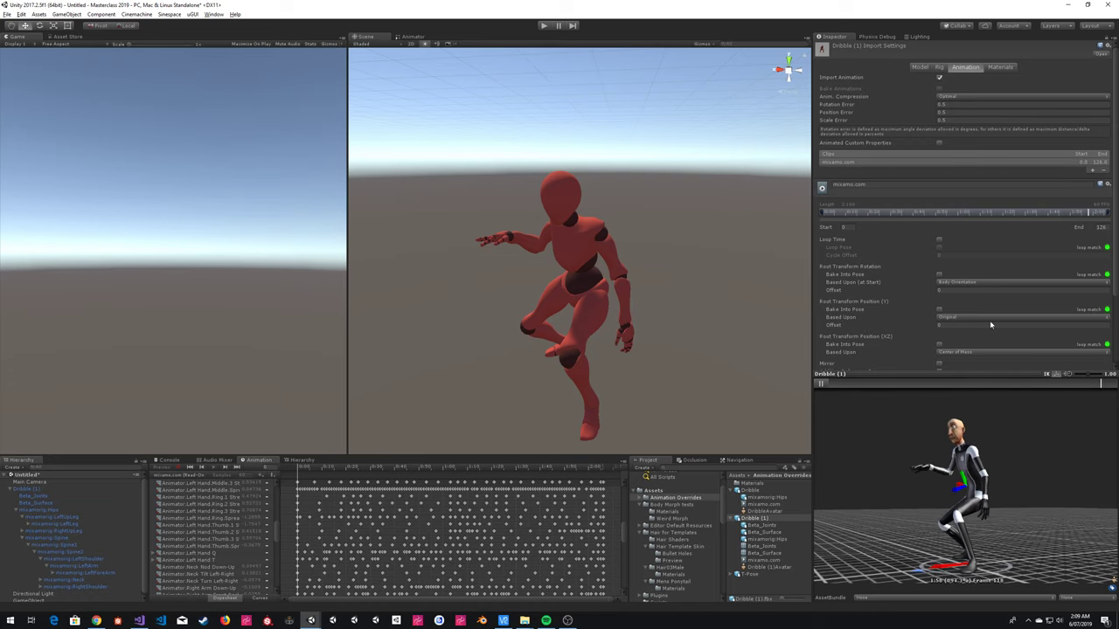
pyautogui.scroll(-3, 988, 322)
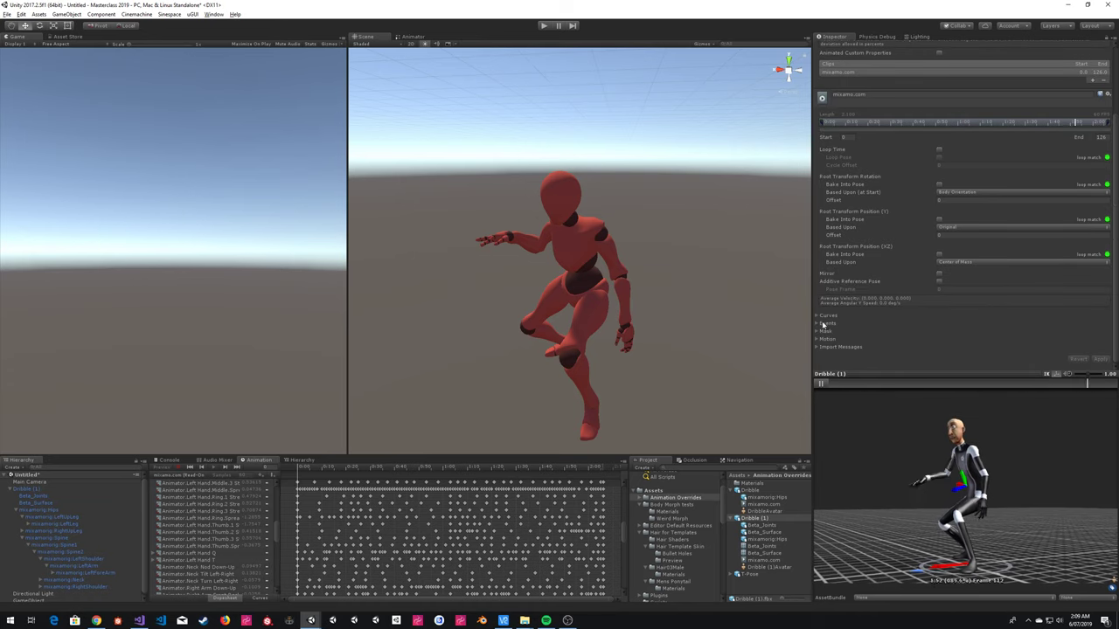
pyautogui.click(820, 316)
pyautogui.click(820, 316)
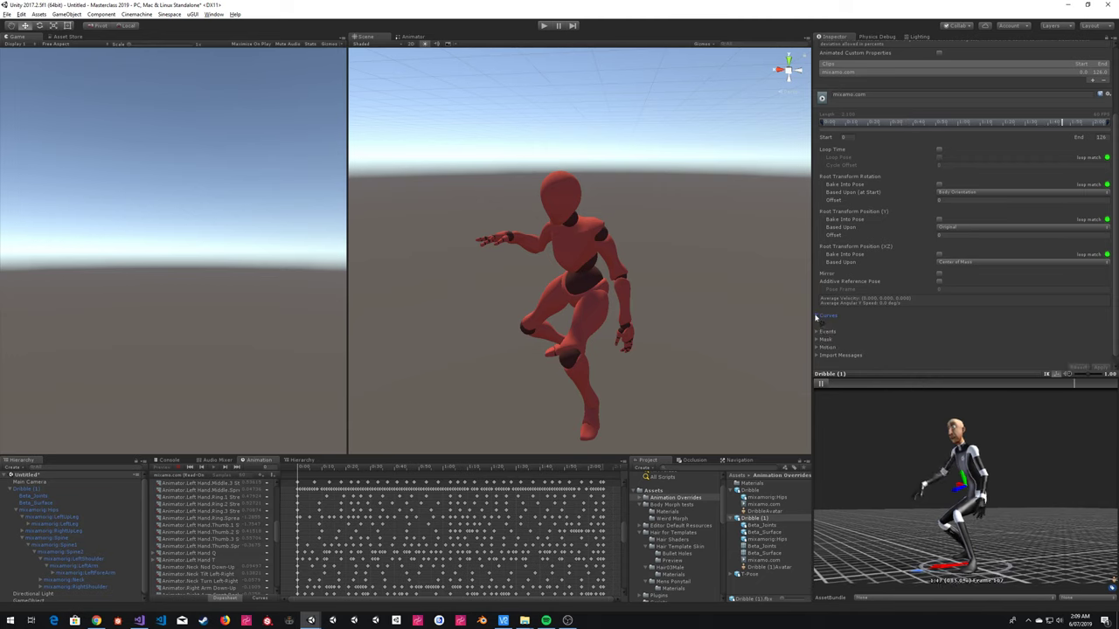
pyautogui.click(822, 331)
pyautogui.scroll(-1, 925, 323)
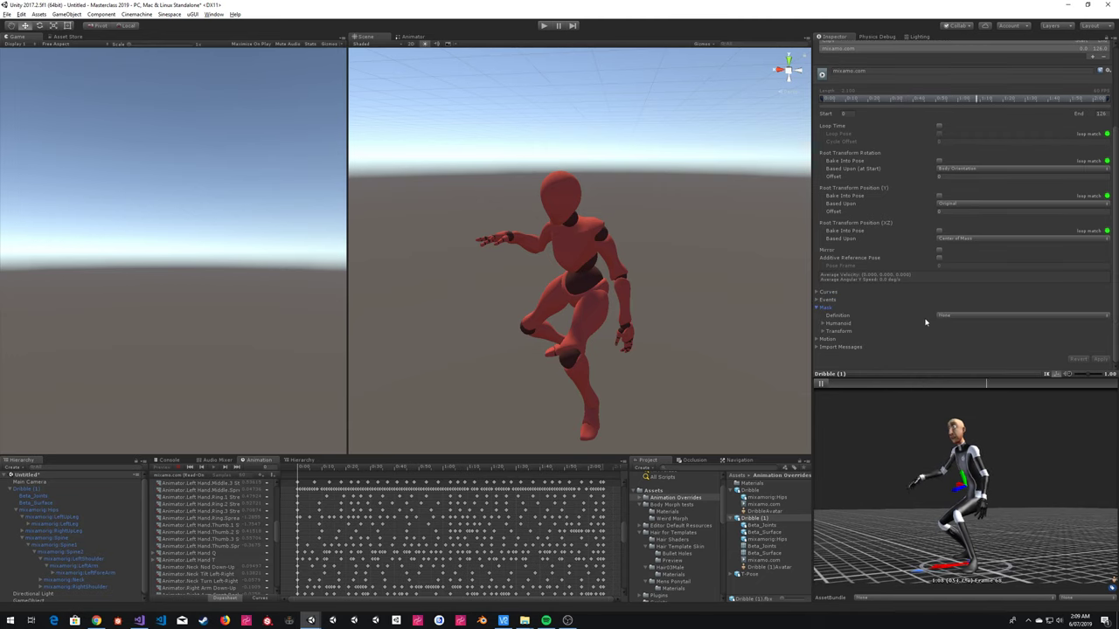
pyautogui.click(823, 323)
pyautogui.click(823, 325)
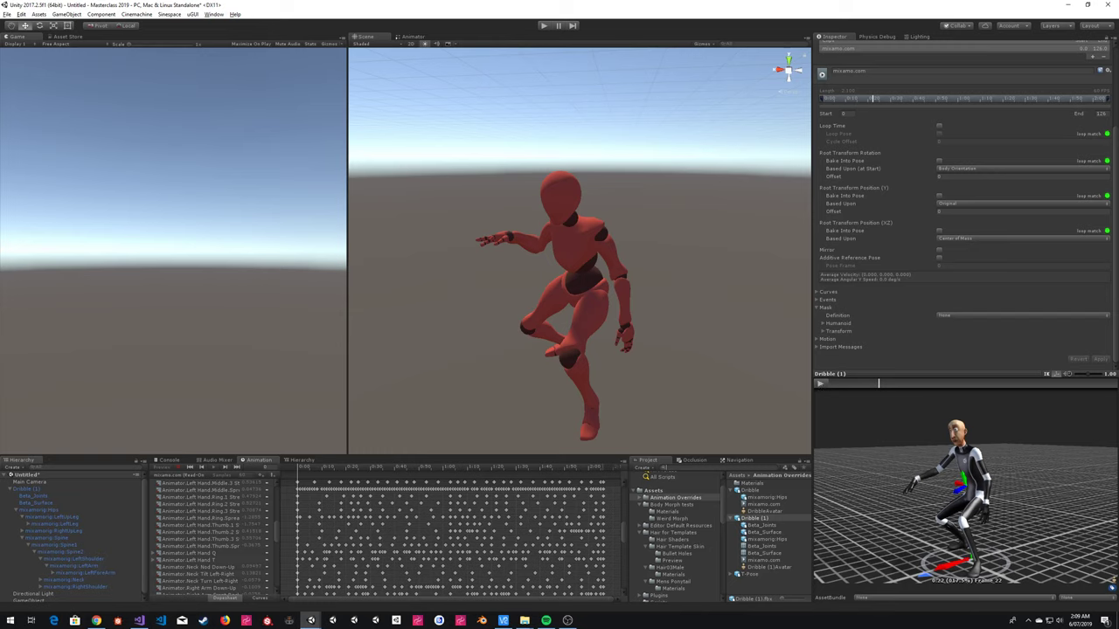
pyautogui.write('2017')
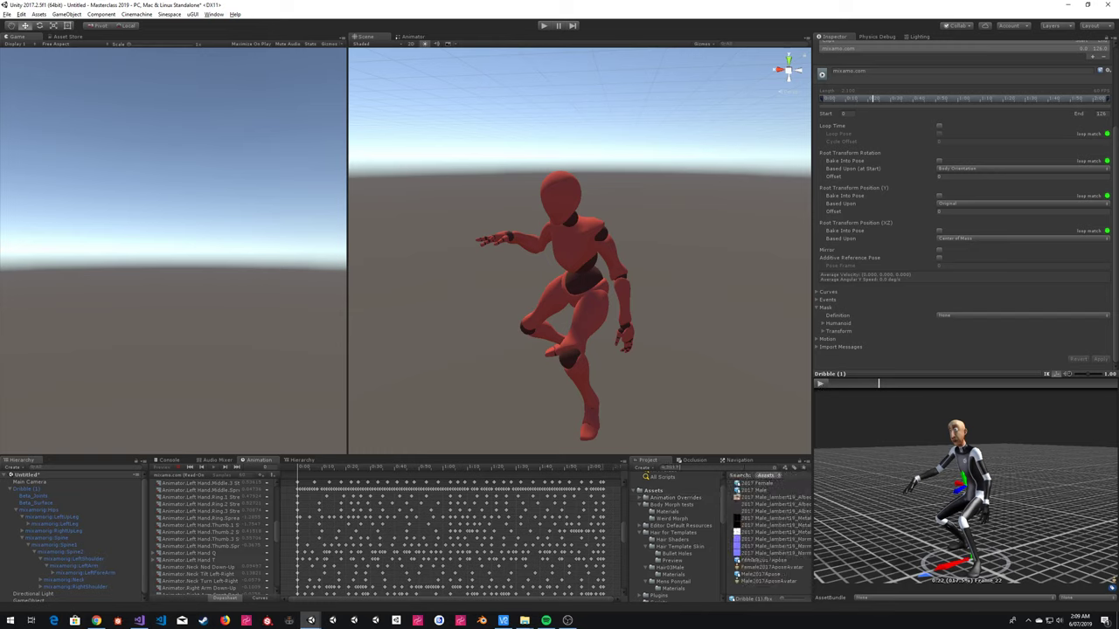
pyautogui.click(766, 483)
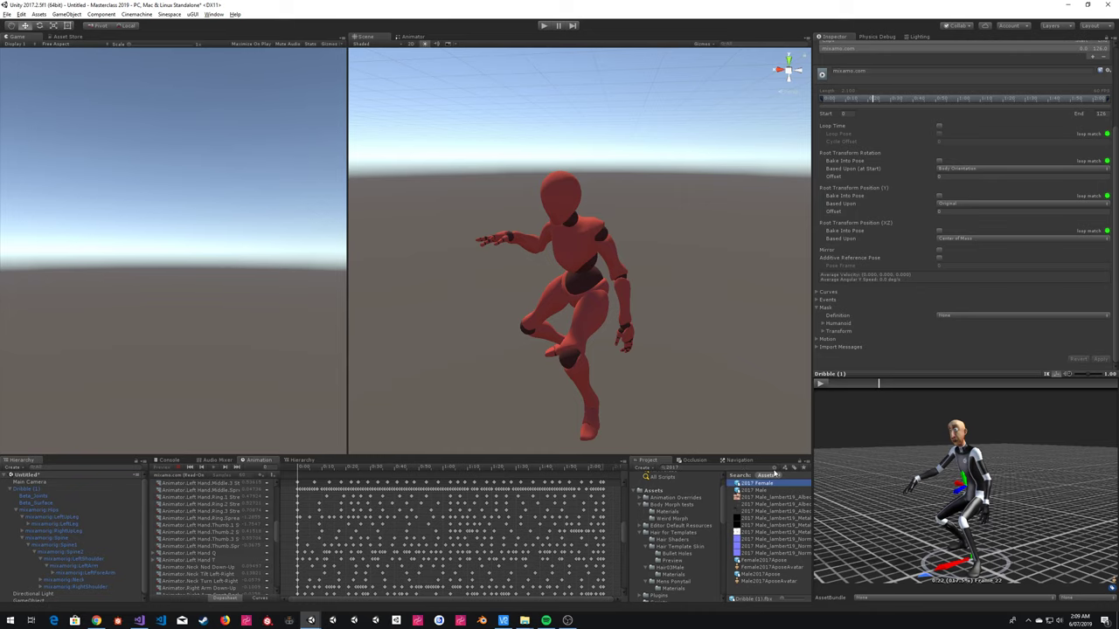
pyautogui.click(774, 467)
pyautogui.click(733, 532)
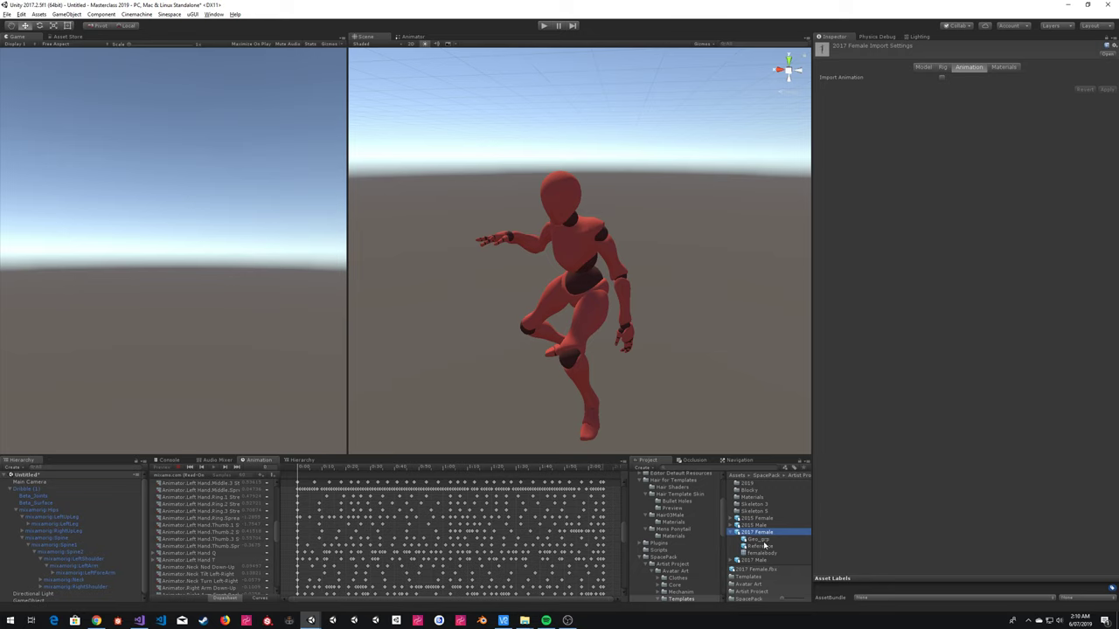
pyautogui.click(744, 560)
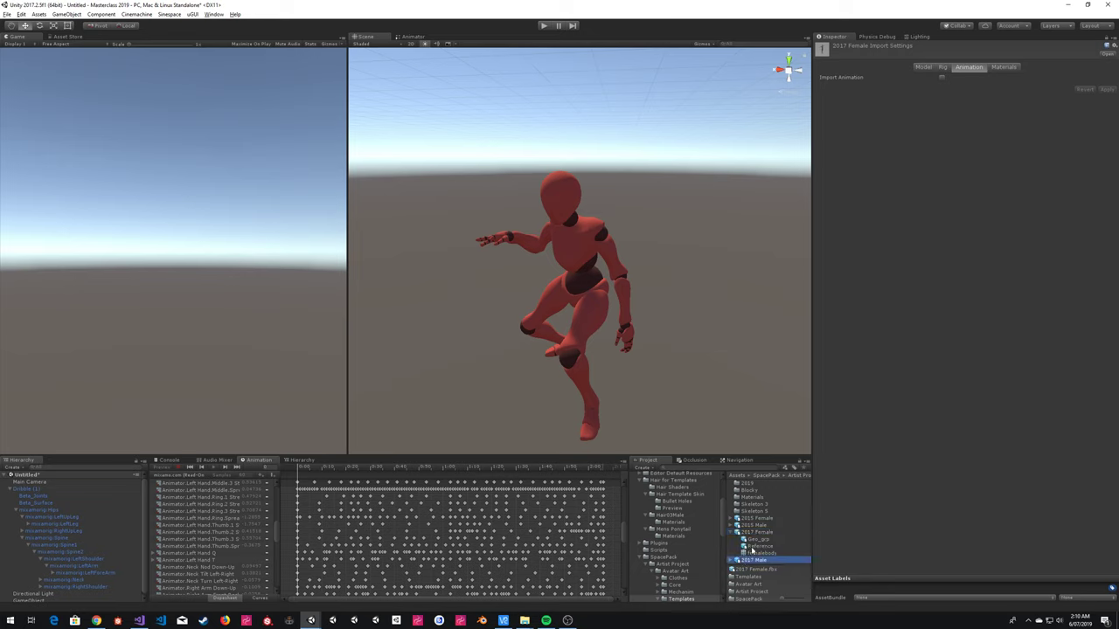
pyautogui.click(732, 560)
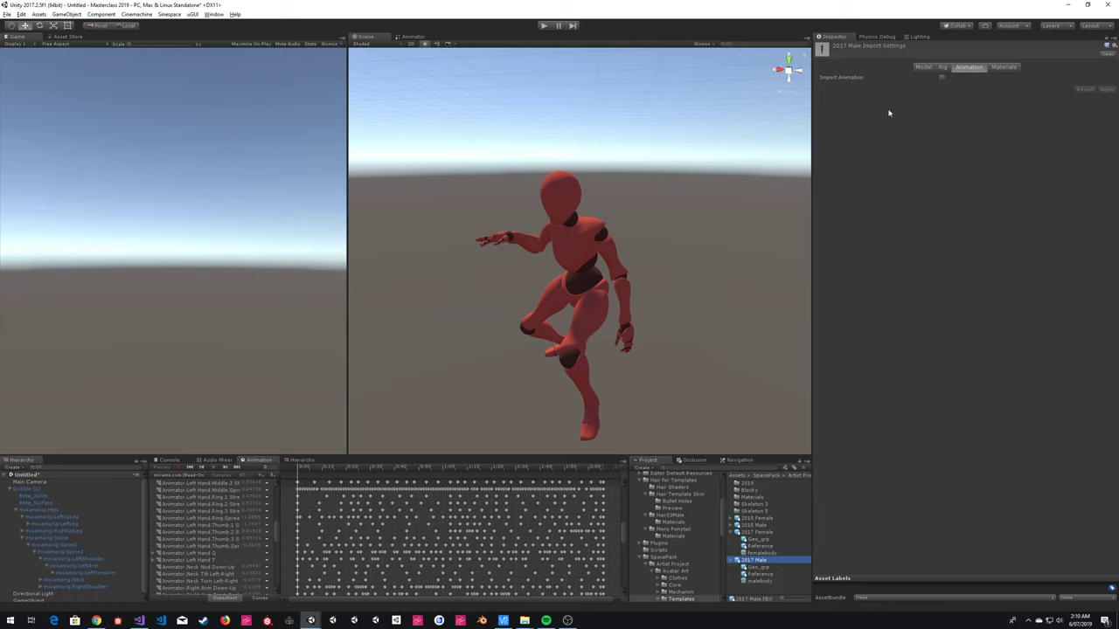
pyautogui.click(943, 68)
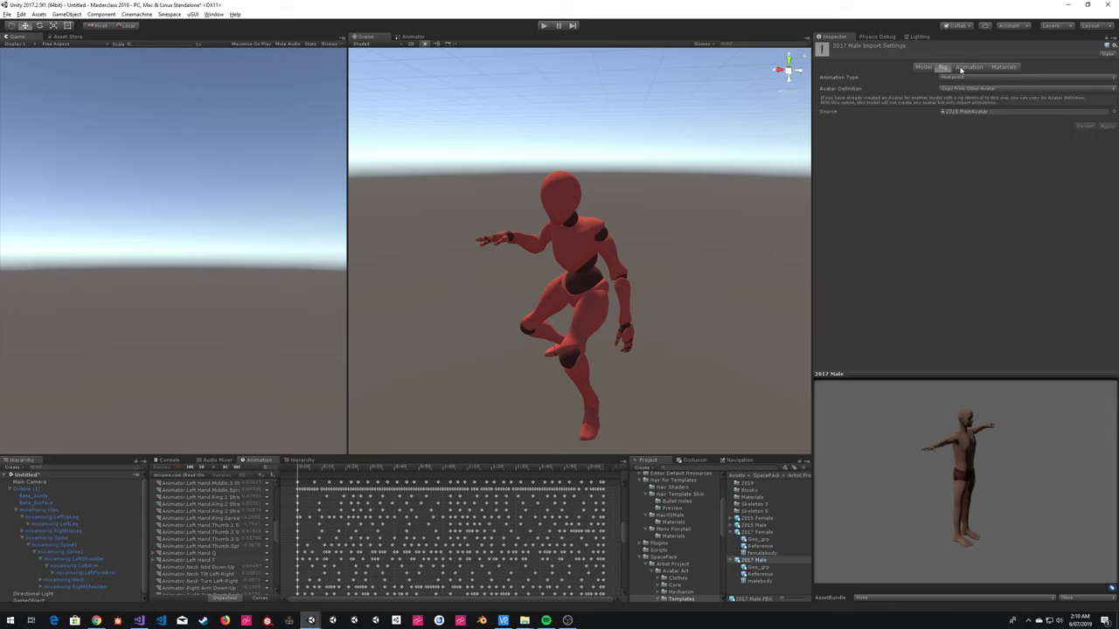
pyautogui.click(966, 67)
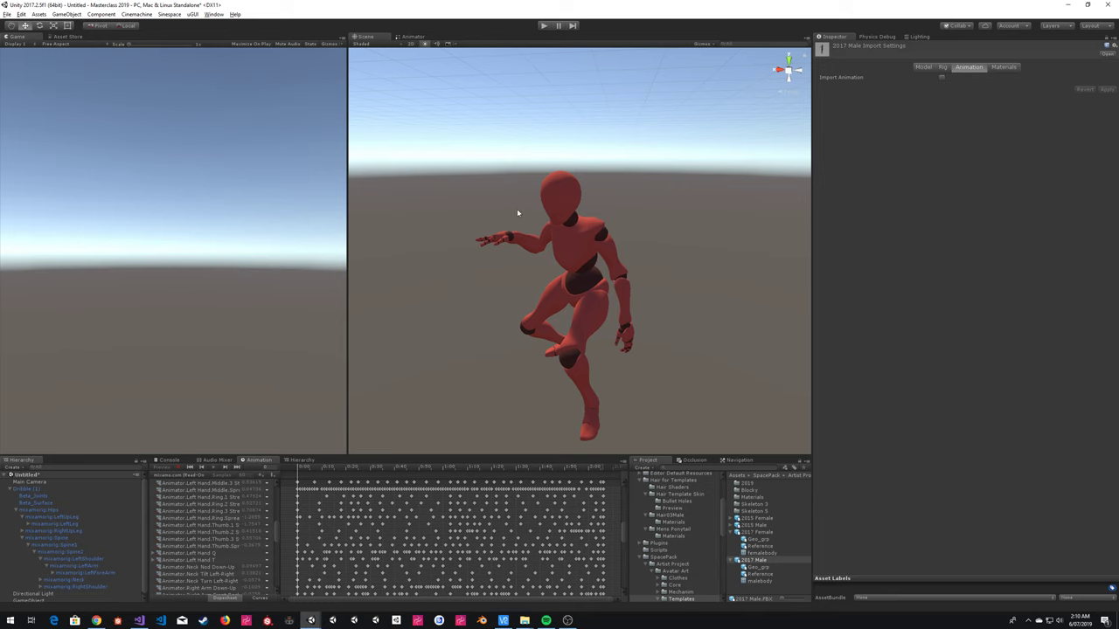
pyautogui.scroll(5, 677, 569)
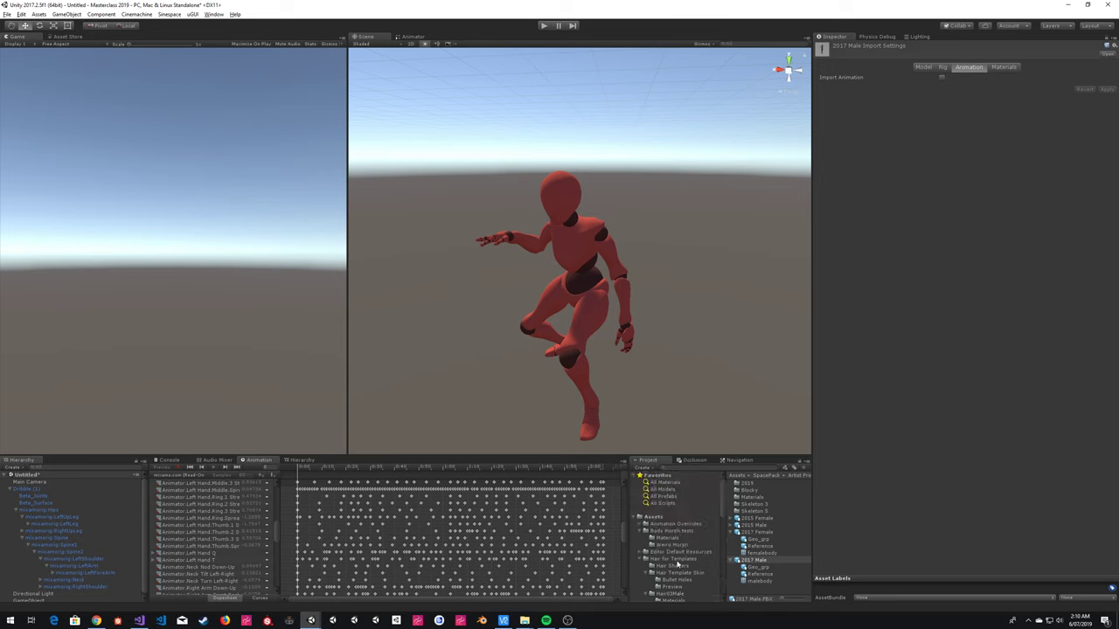
pyautogui.click(675, 524)
# Step: Preview the Dribble (1) clip on the 2017 Male model and play it
pyautogui.click(753, 519)
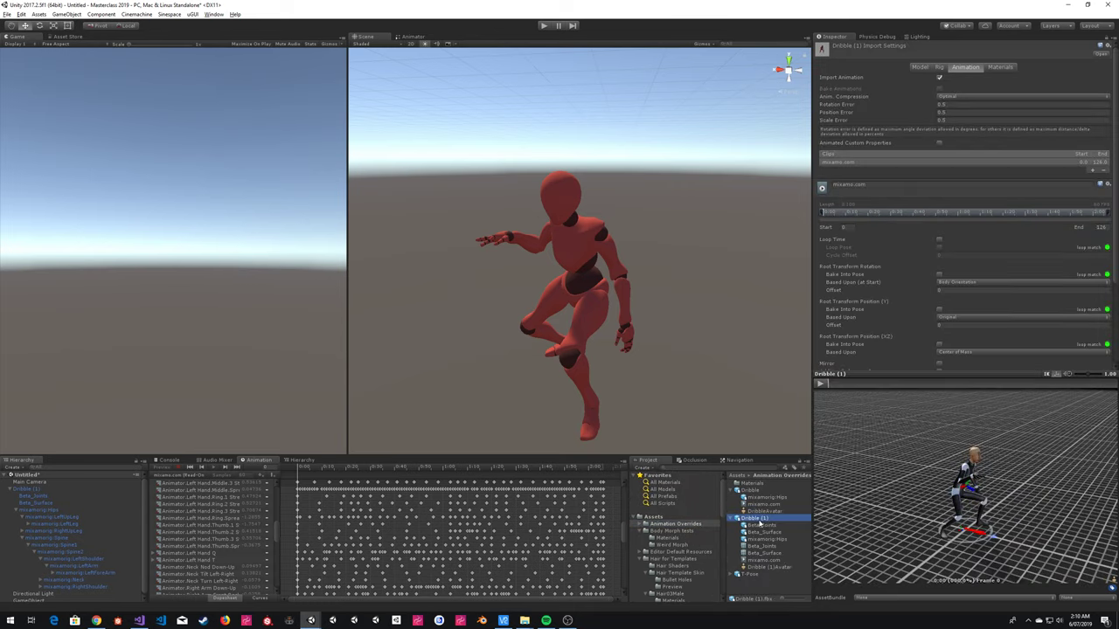
pyautogui.moveTo(1057, 452); pyautogui.dragTo(1110, 590)
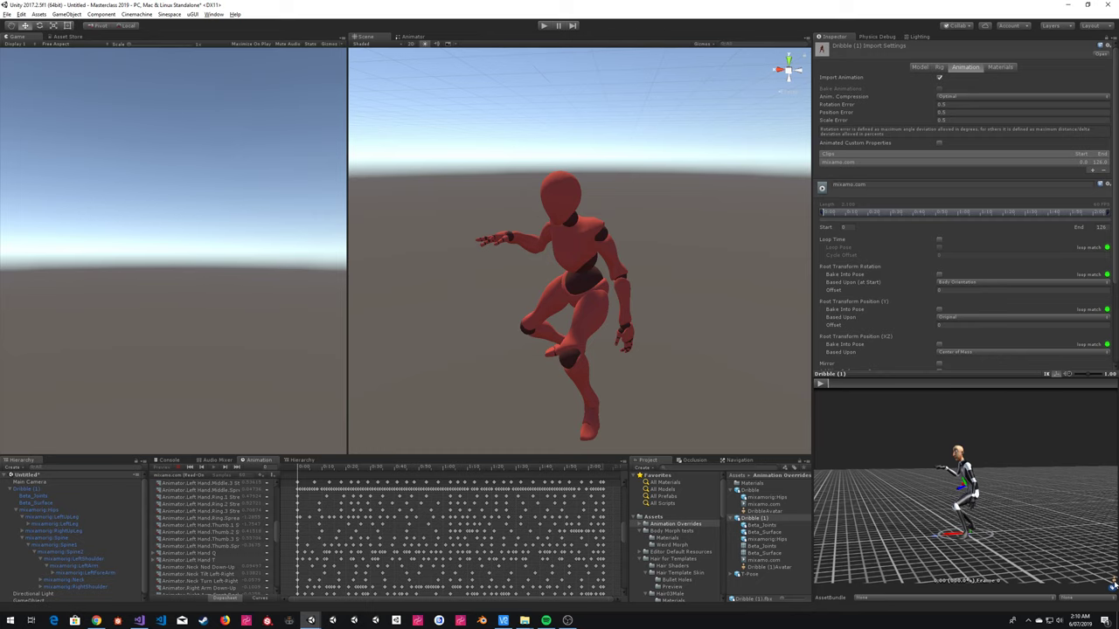
pyautogui.click(1114, 584)
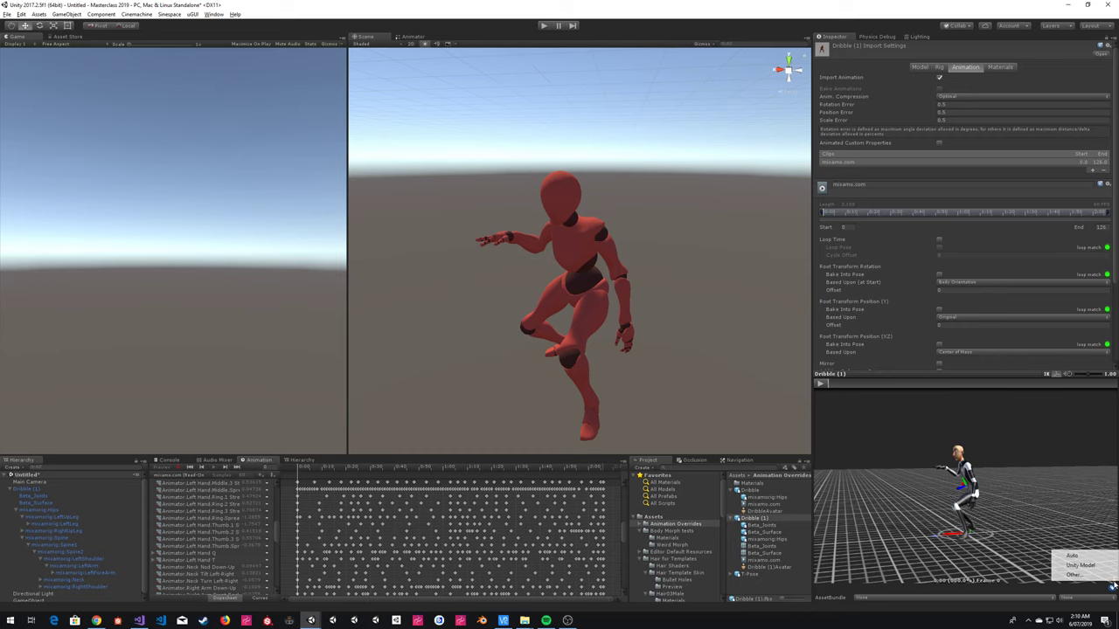
pyautogui.click(1093, 577)
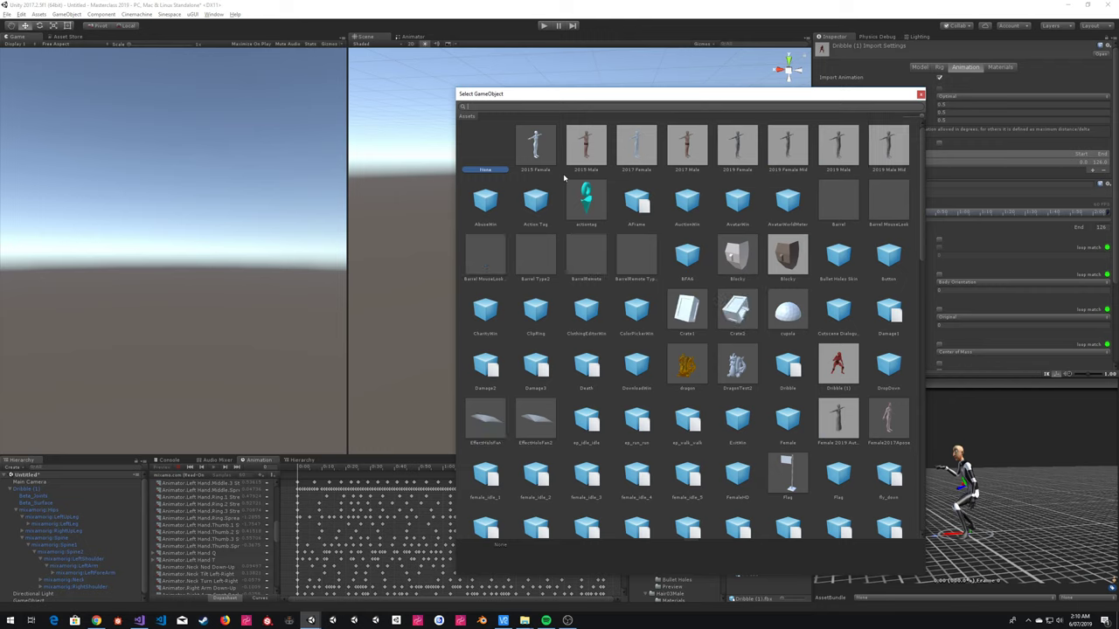
pyautogui.click(687, 143)
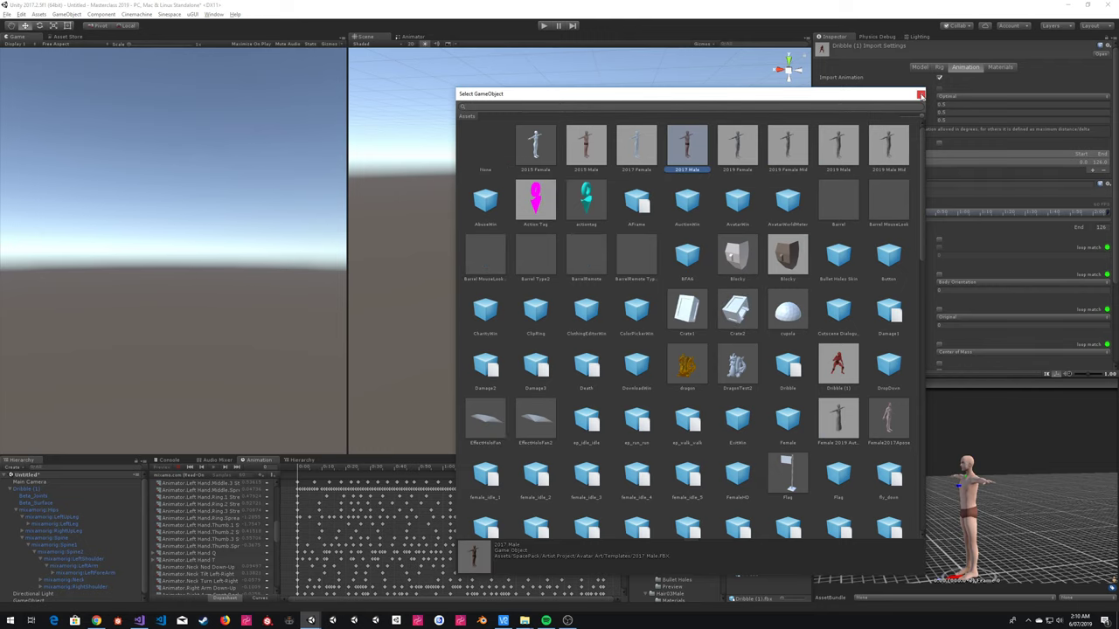
pyautogui.moveTo(874, 97); pyautogui.dragTo(602, 103)
pyautogui.click(821, 385)
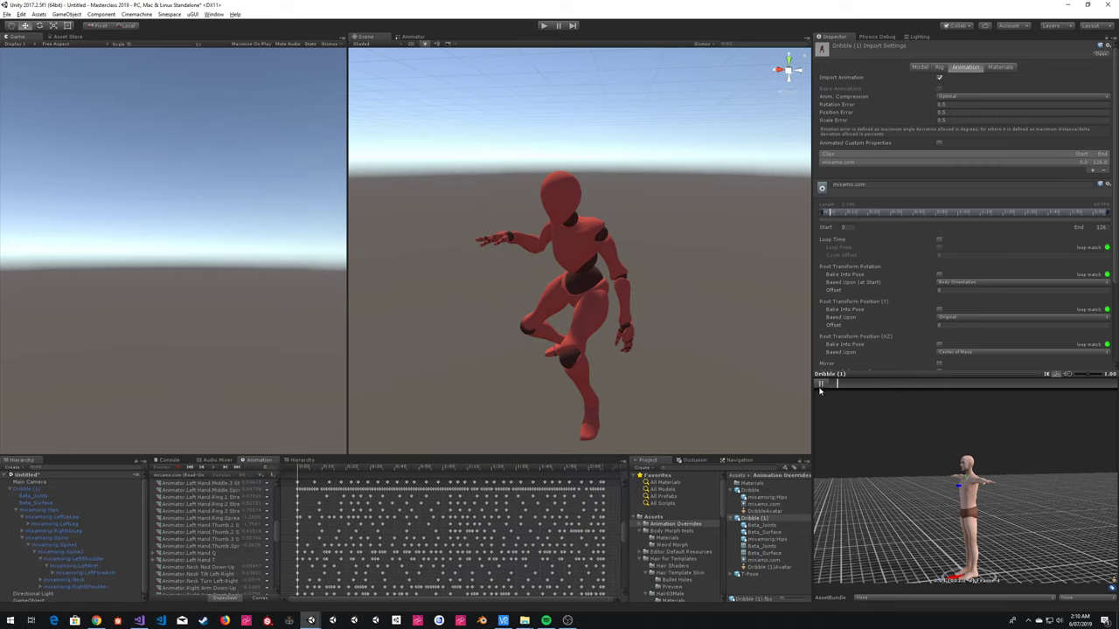
# Step: Switch the preview model to 2015 Male and pop the preview into a floating window
pyautogui.click(1114, 584)
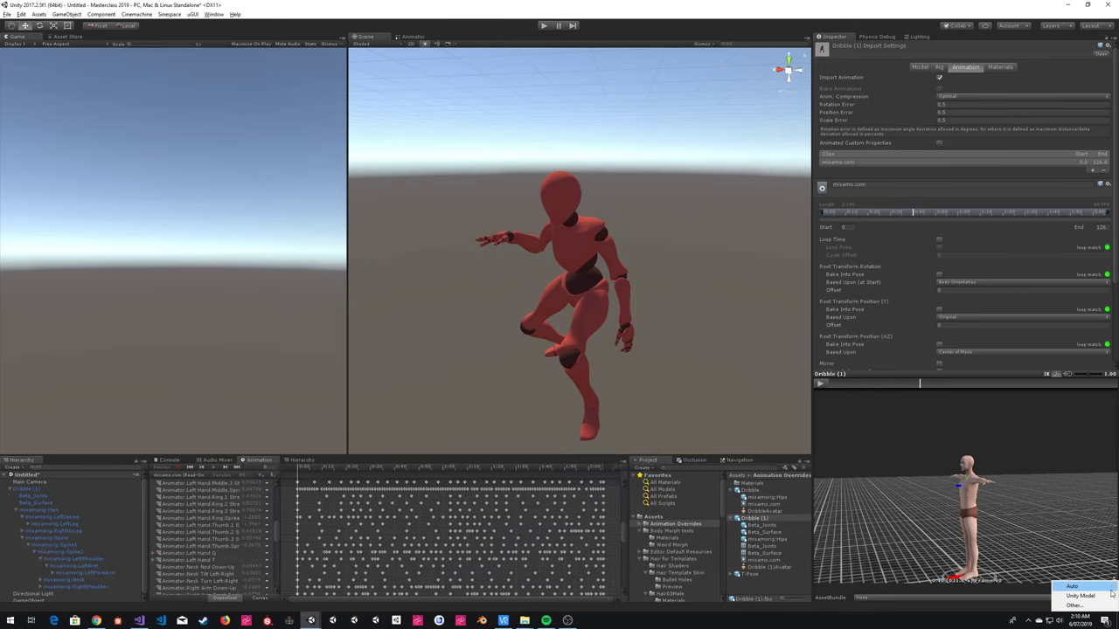
pyautogui.click(1082, 605)
pyautogui.click(313, 155)
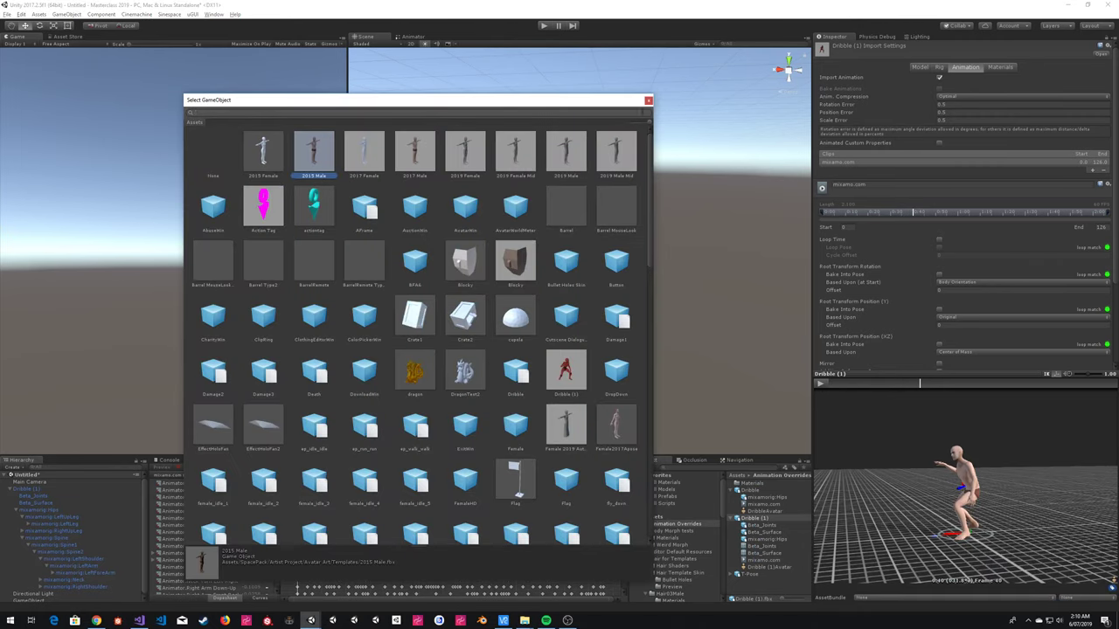
pyautogui.click(648, 102)
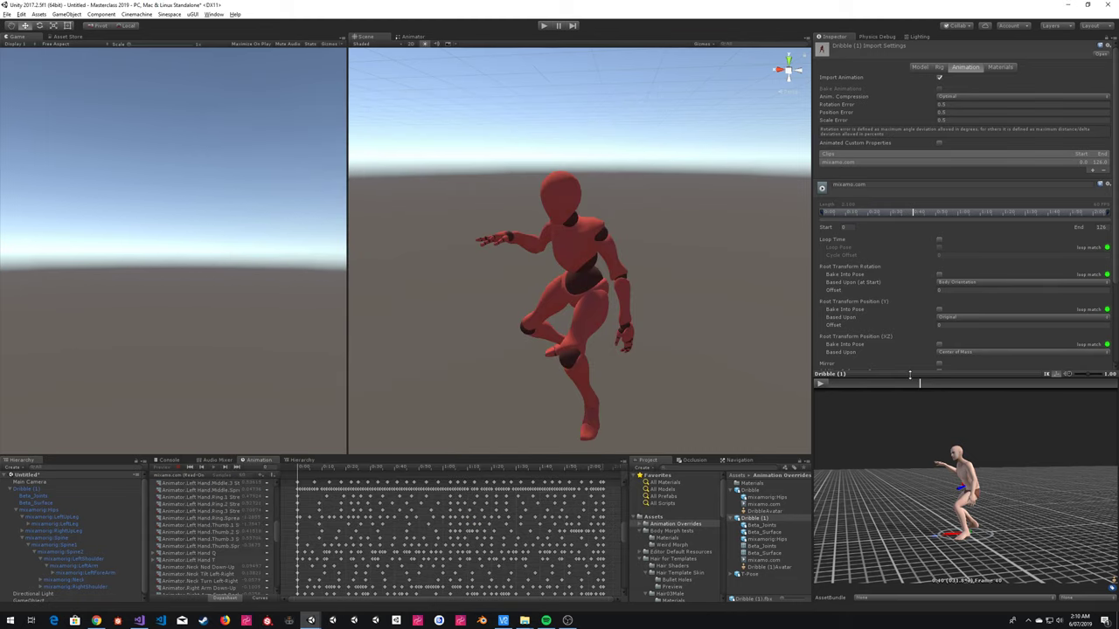
pyautogui.moveTo(909, 374); pyautogui.dragTo(79, 249)
# Step: Play the clip on the 2015 Male and view it from ground level and above
pyautogui.click(56, 54)
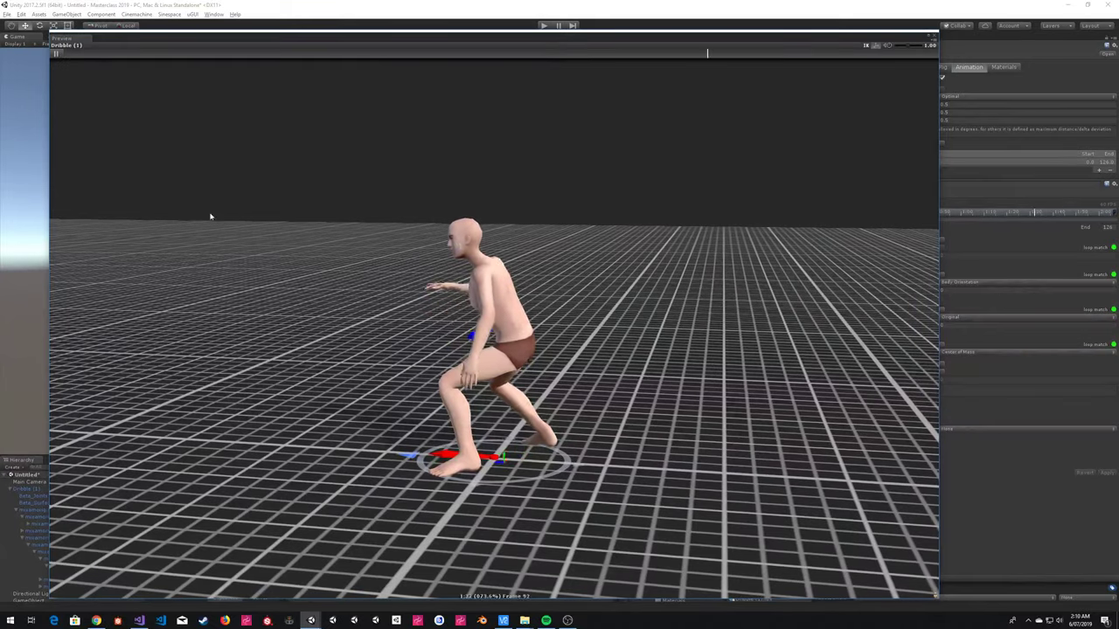
pyautogui.moveTo(210, 215); pyautogui.dragTo(348, 342)
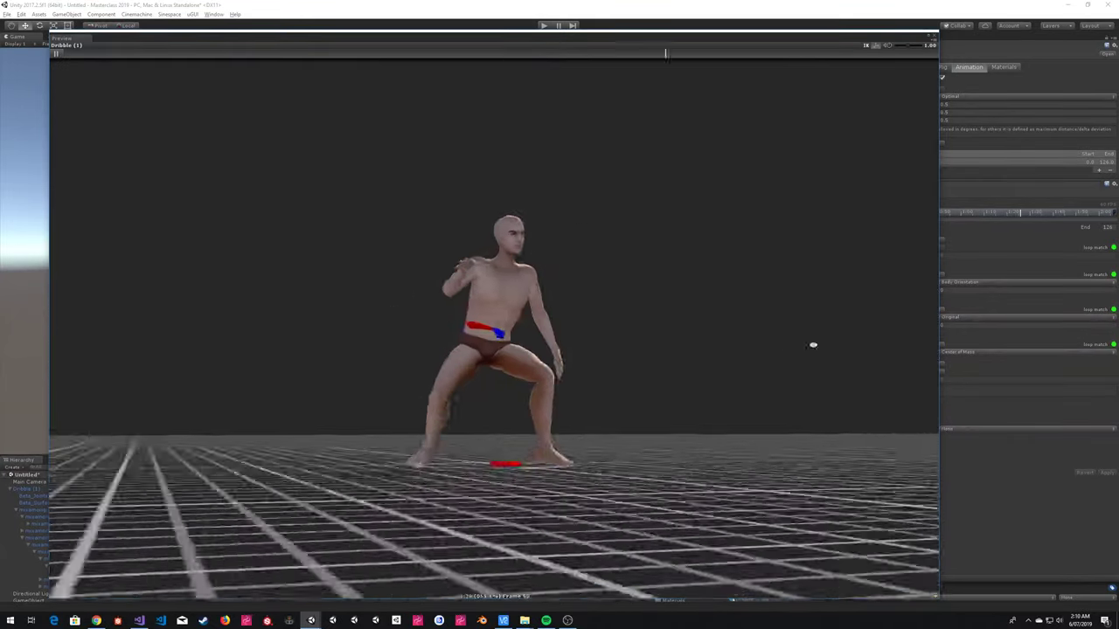
pyautogui.moveTo(857, 489); pyautogui.dragTo(775, 426)
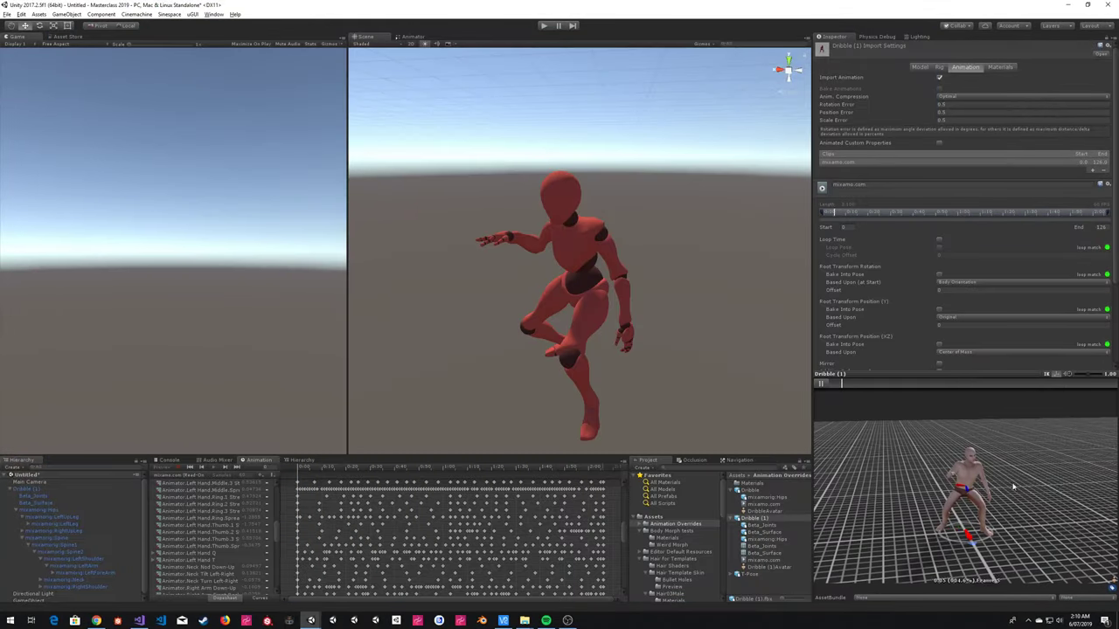
pyautogui.moveTo(1012, 487); pyautogui.dragTo(956, 465)
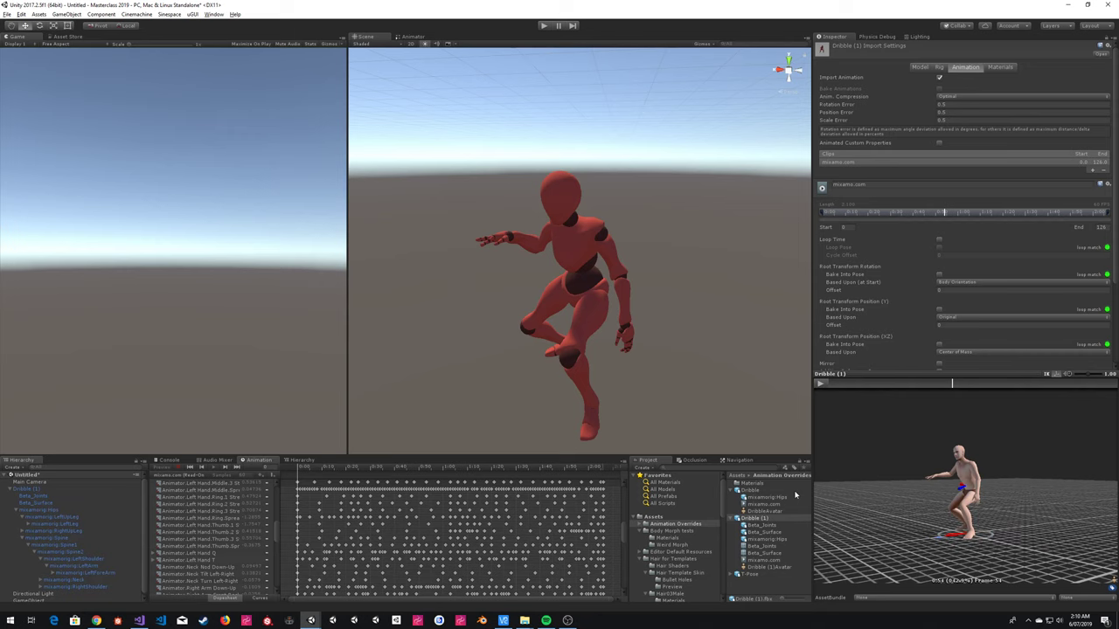
# Step: Select the T-Pose model, orbit its preview to a frontal view, and show the console
pyautogui.click(755, 575)
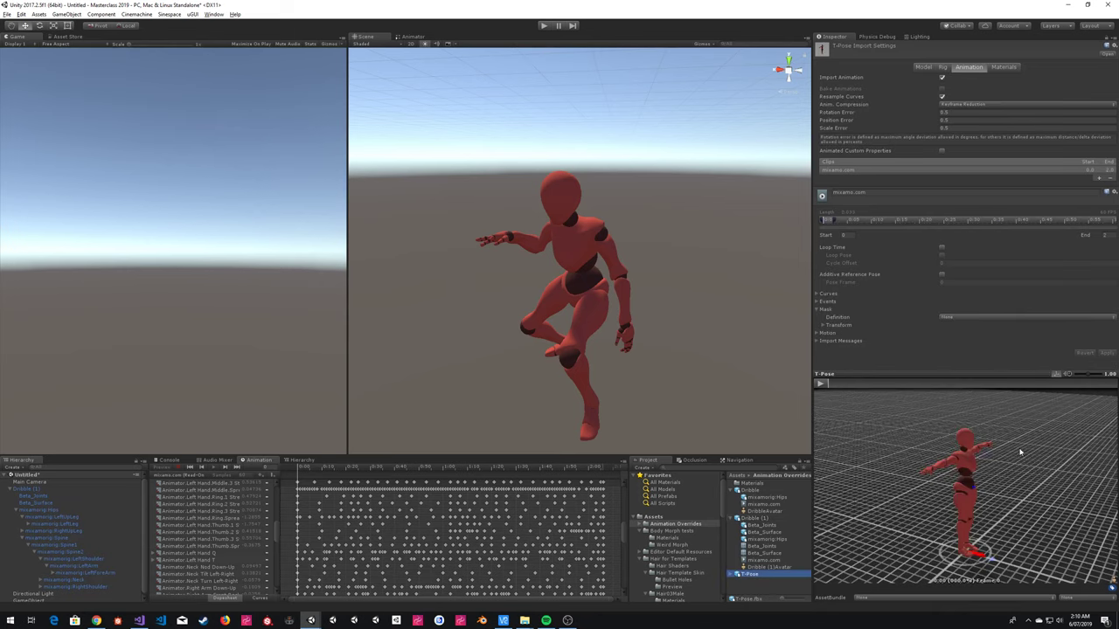
pyautogui.moveTo(1019, 452); pyautogui.dragTo(976, 444)
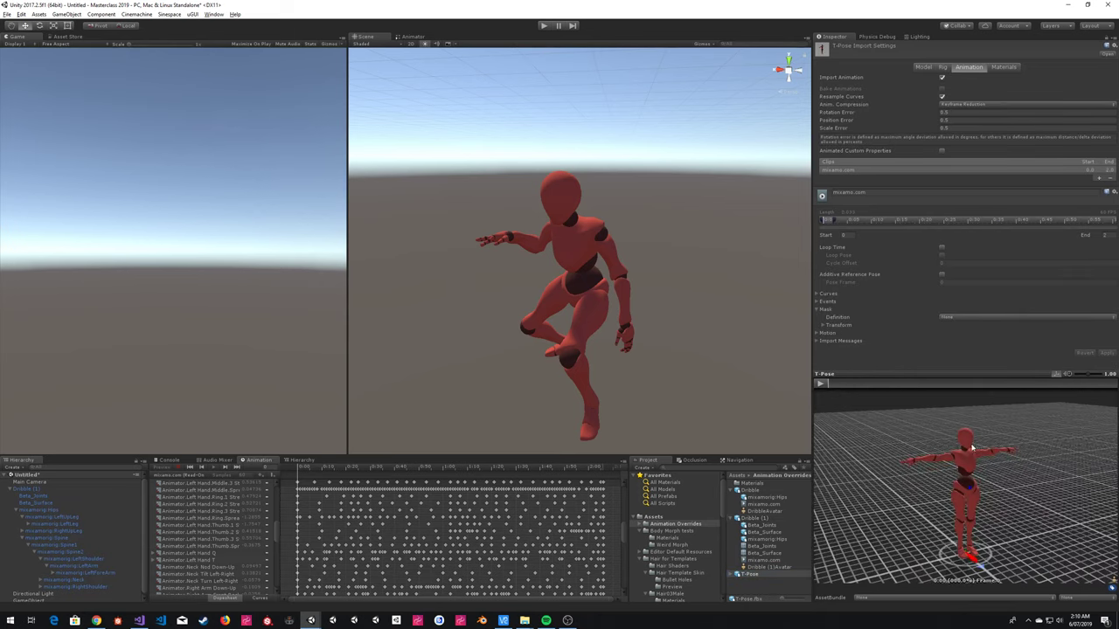
pyautogui.click(179, 463)
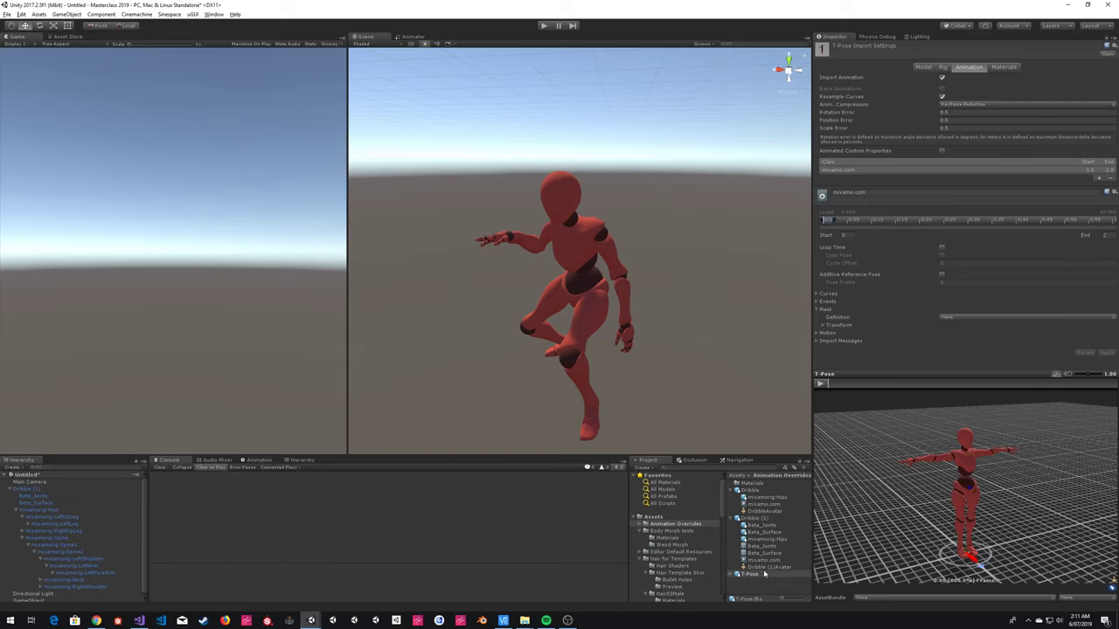
# Step: Set the T-Pose rig's Animation Type to Humanoid and apply the change
pyautogui.click(943, 67)
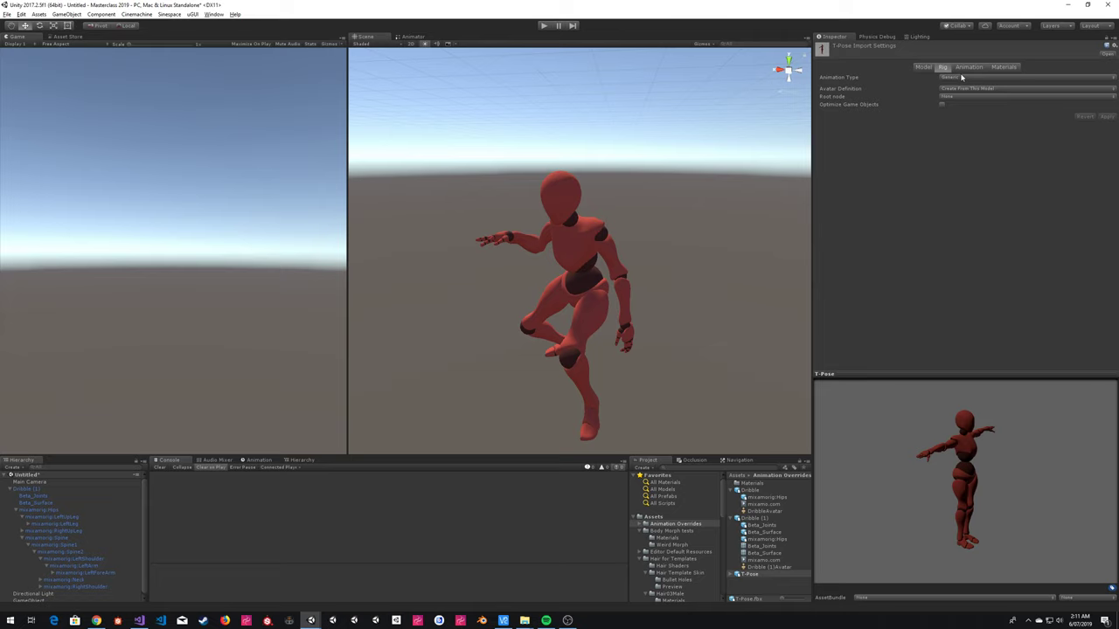
pyautogui.click(953, 77)
pyautogui.click(965, 116)
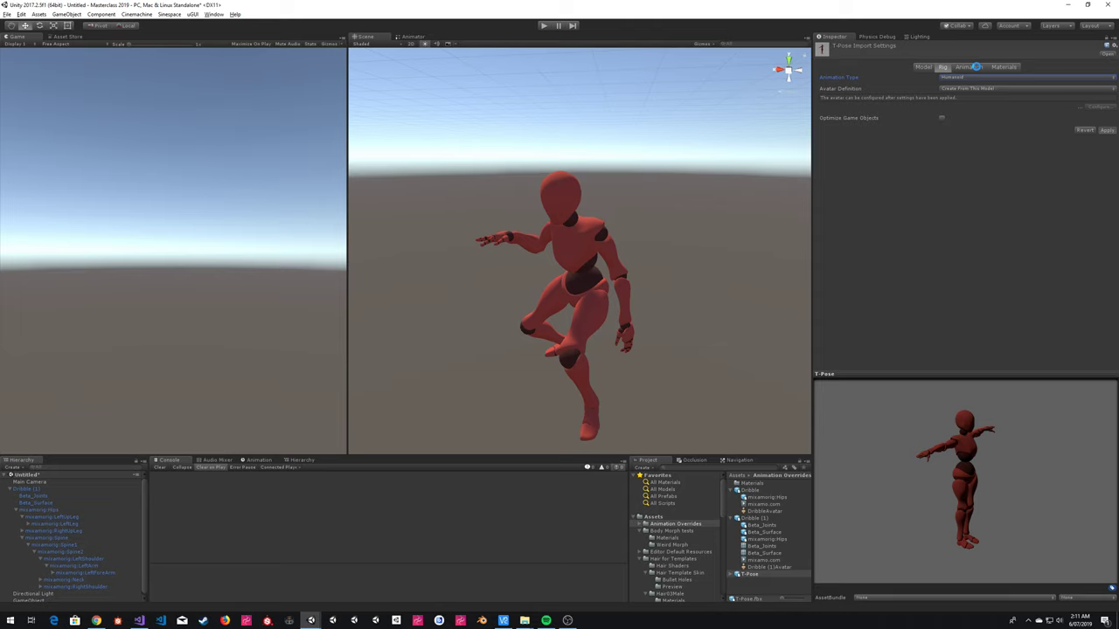
pyautogui.click(975, 67)
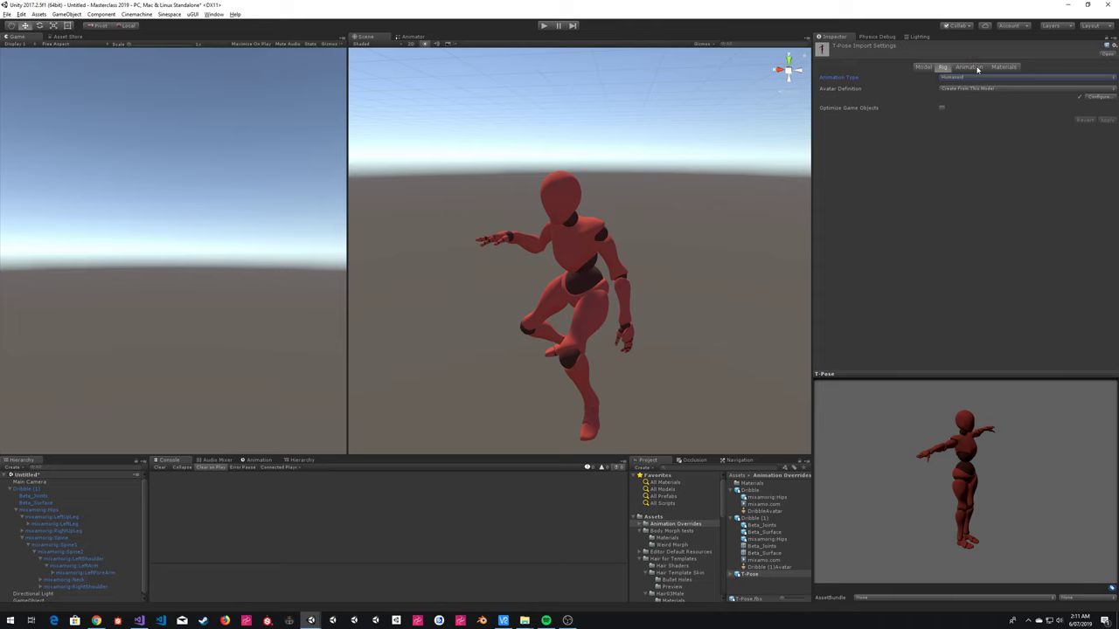
pyautogui.click(975, 68)
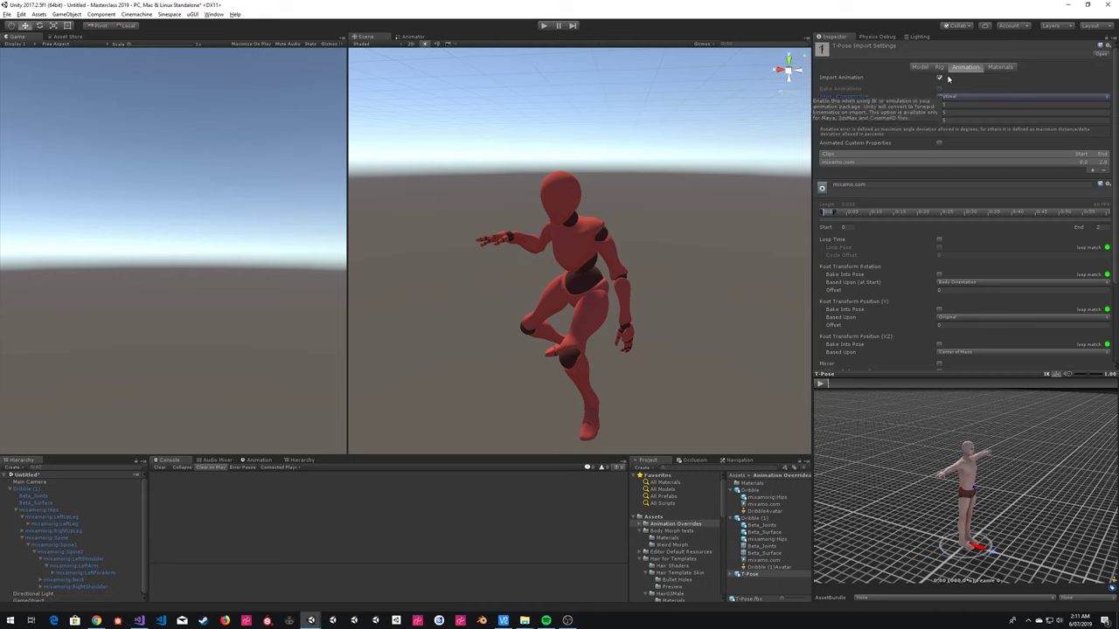
# Step: Toggle Animated Custom Properties and check T-Pose's Humanoid rig settings
pyautogui.click(939, 143)
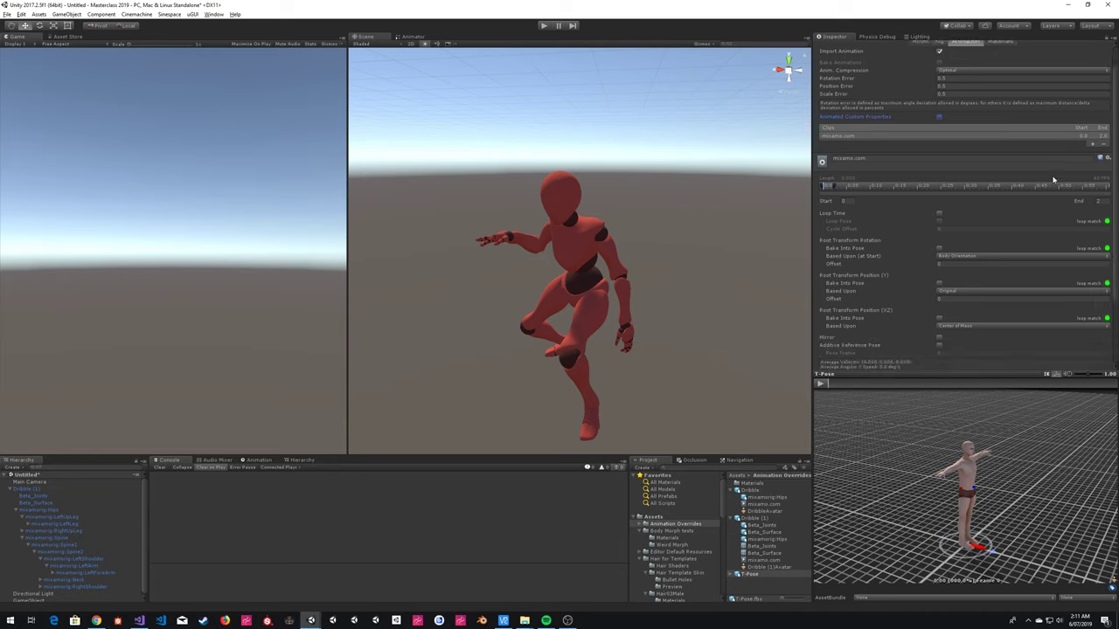
pyautogui.click(941, 67)
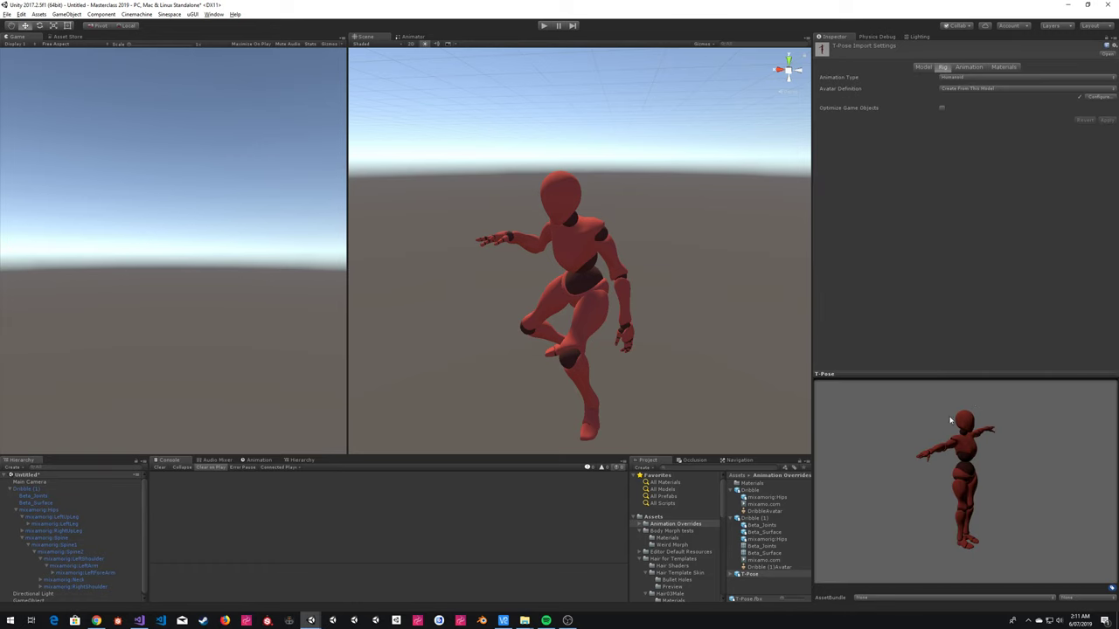
pyautogui.click(967, 67)
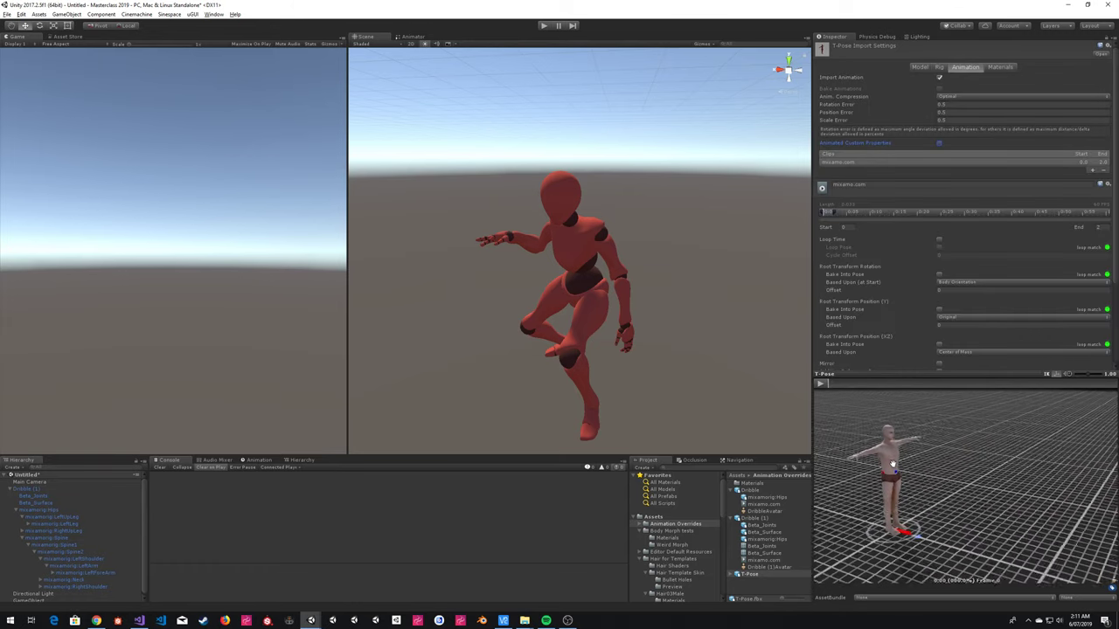
# Step: Orbit the clip preview to side and front views of the legs, then return to Rig
pyautogui.scroll(3, 979, 508)
pyautogui.moveTo(979, 508); pyautogui.dragTo(904, 460)
pyautogui.moveTo(857, 472); pyautogui.dragTo(1004, 481)
pyautogui.scroll(-5, 1004, 482)
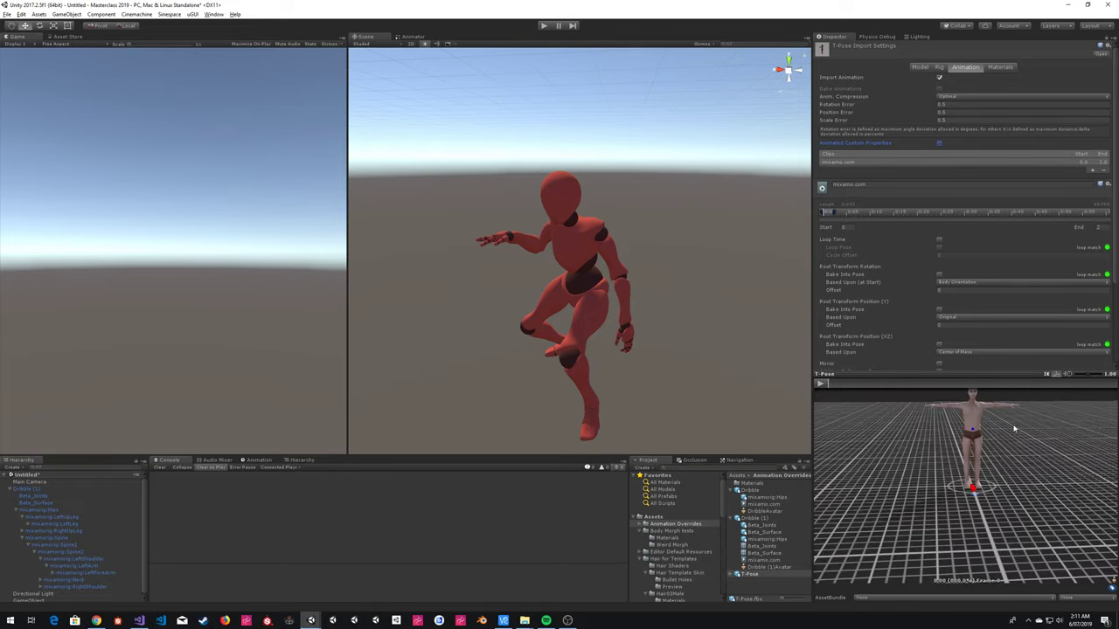
pyautogui.click(939, 69)
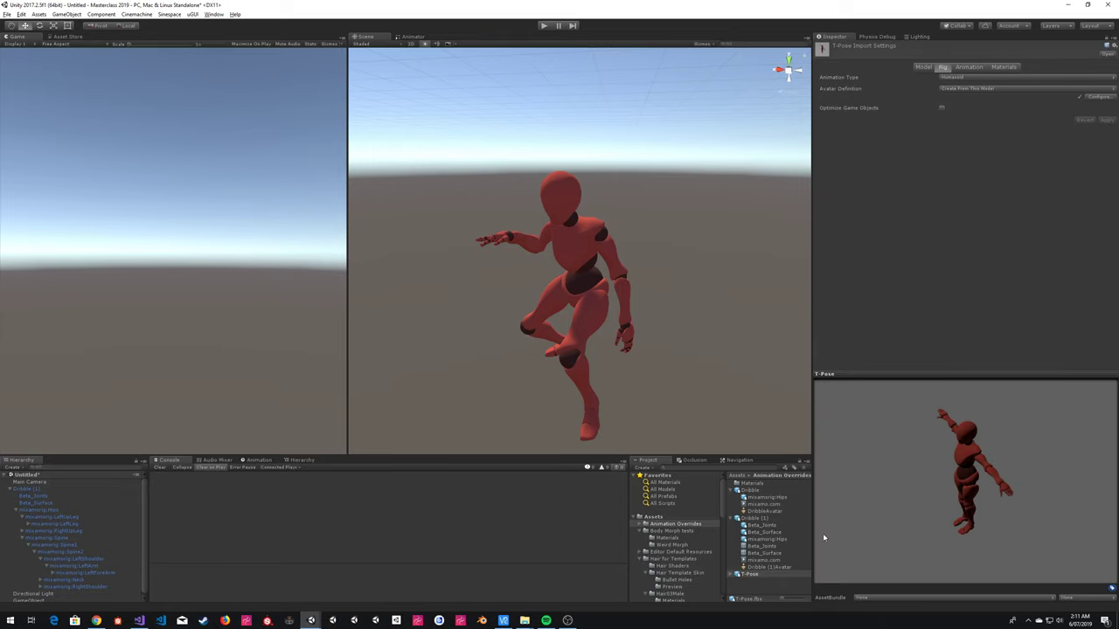
# Step: Expand T-Pose to inspect its generated T-PoseAvatar, then select the Dribble (1) model
pyautogui.click(736, 574)
pyautogui.scroll(-1, 776, 557)
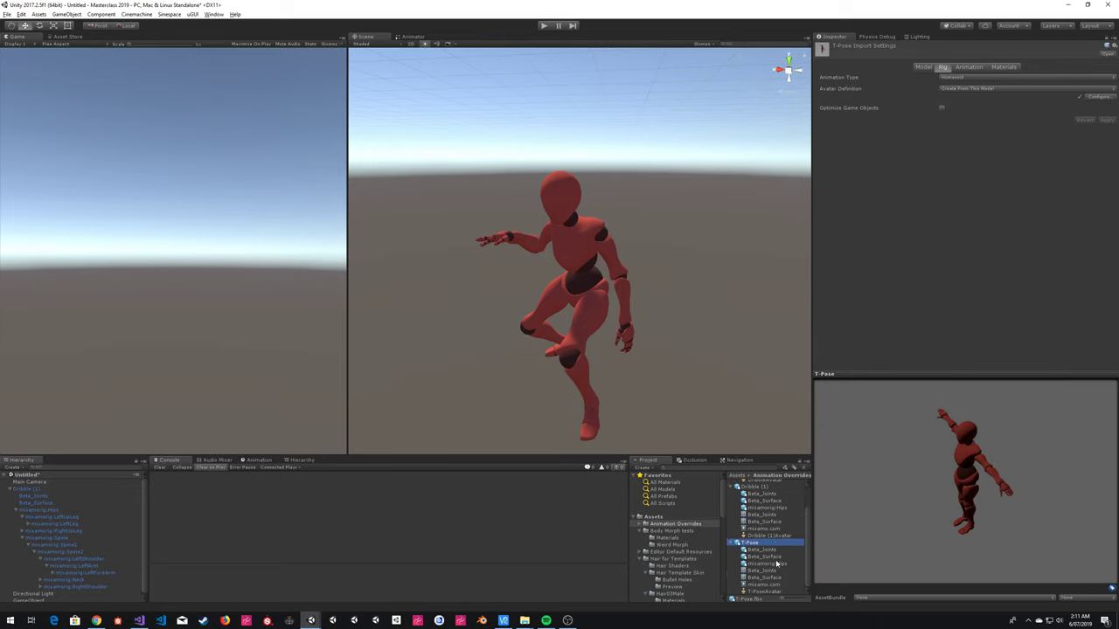
pyautogui.click(760, 591)
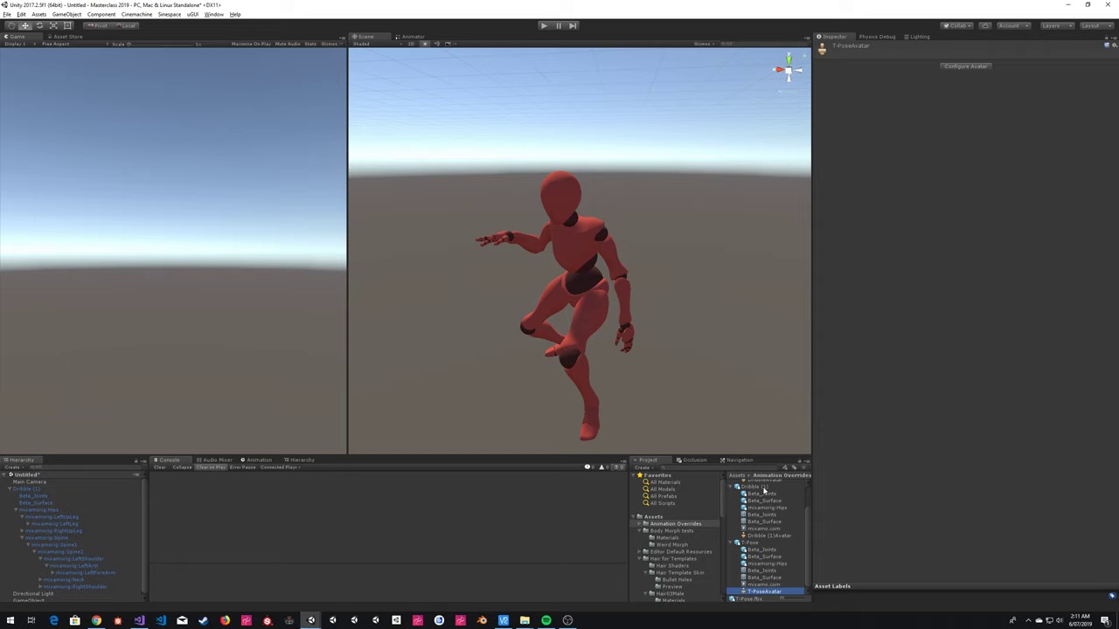
pyautogui.click(763, 489)
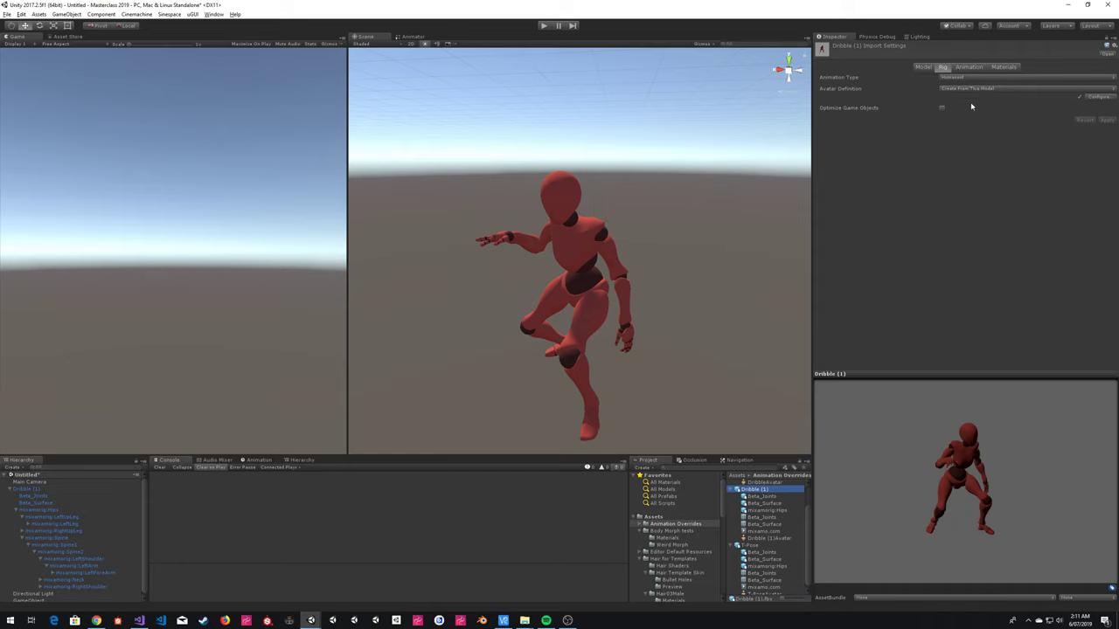
# Step: Set Dribble (1)'s Avatar Definition to Copy From Other Avatar, sourcing T-PoseAvatar, and apply
pyautogui.click(962, 91)
pyautogui.click(971, 106)
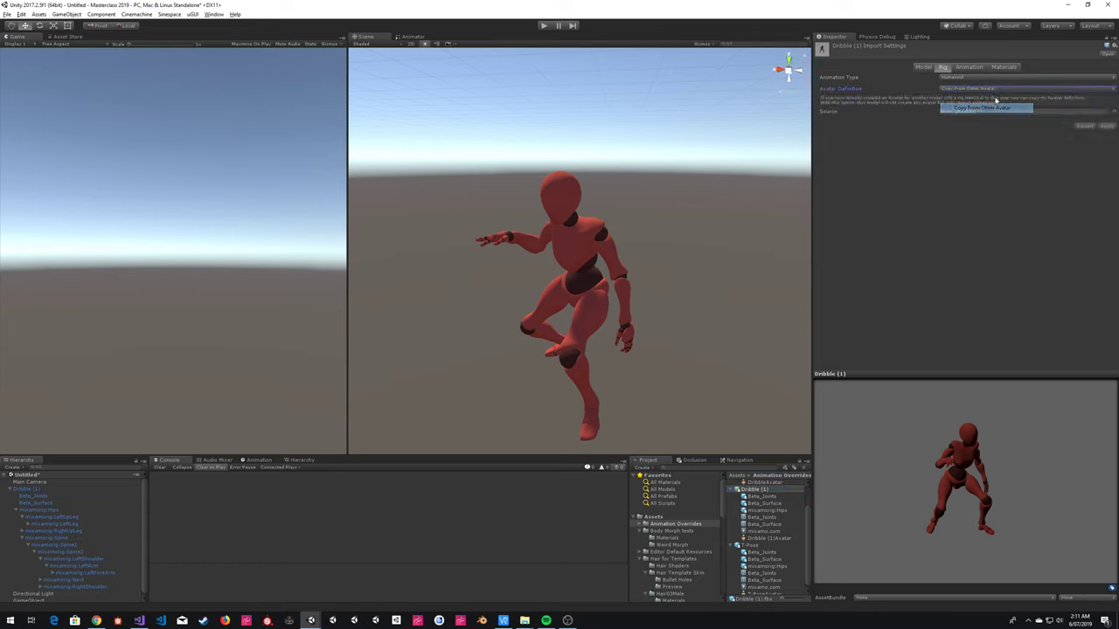
pyautogui.moveTo(757, 592); pyautogui.dragTo(953, 114)
pyautogui.click(1105, 126)
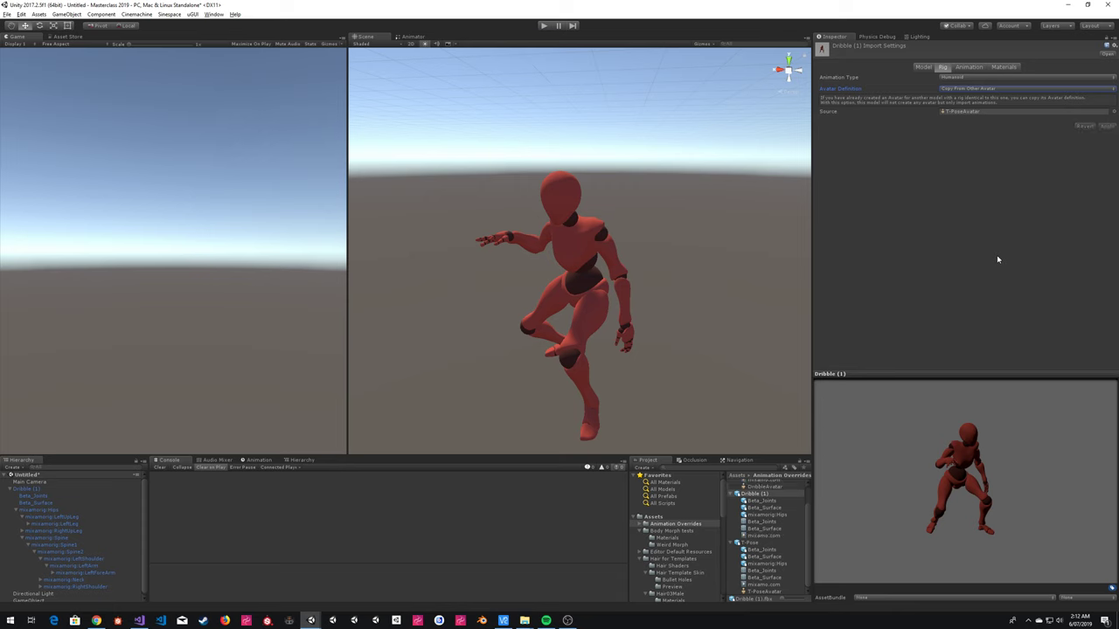
# Step: Play and pause the Dribble (1) clip preview, then select the T-Pose model's rig settings
pyautogui.click(971, 69)
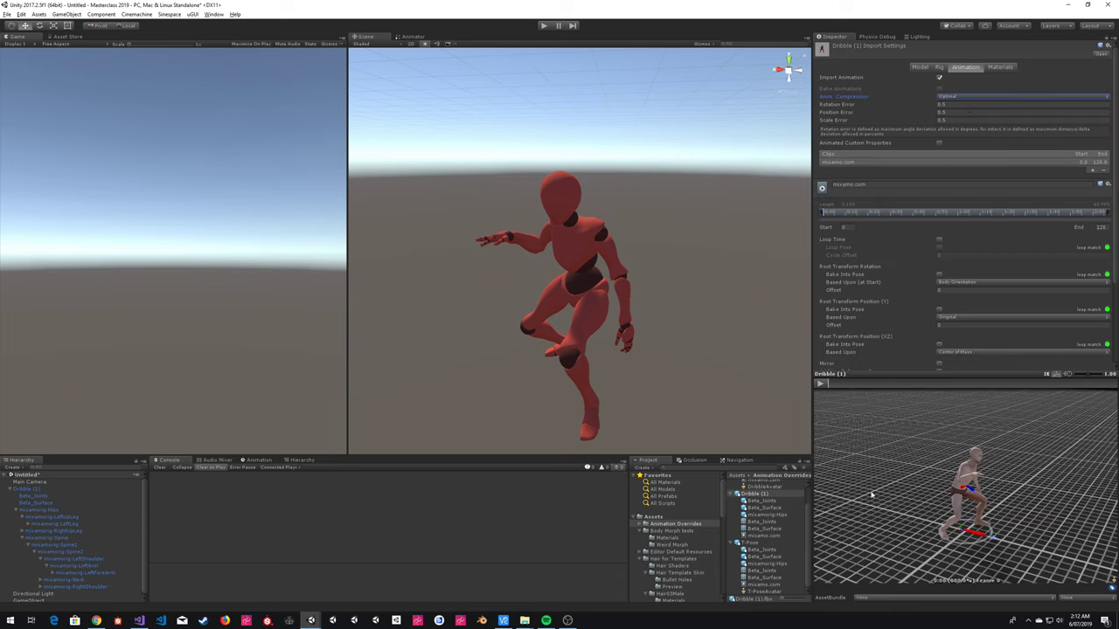
pyautogui.click(821, 383)
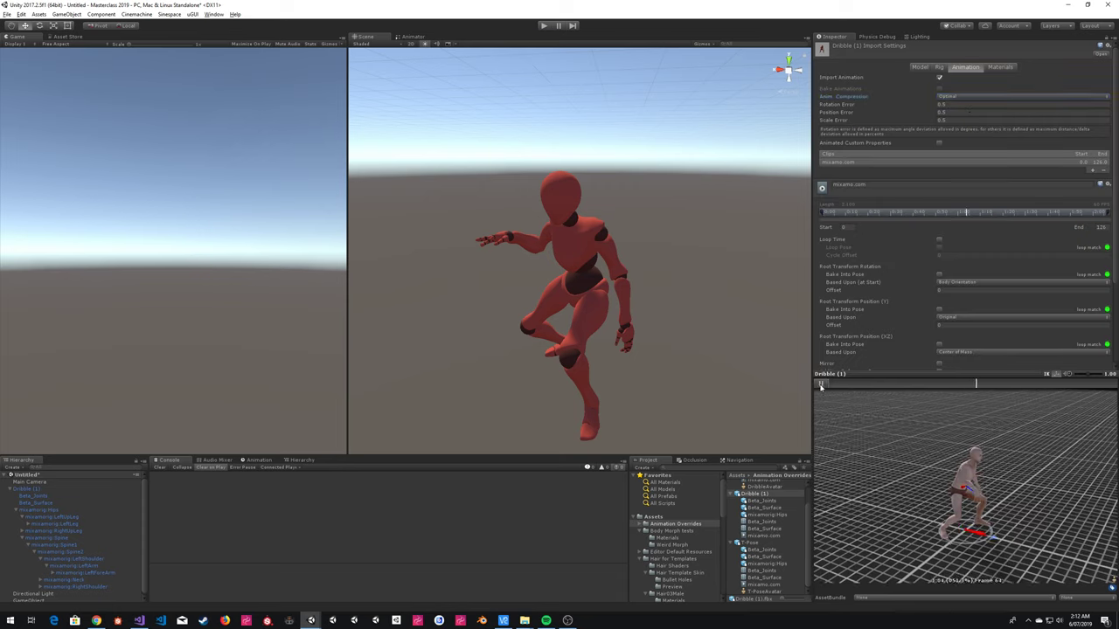
pyautogui.click(821, 383)
pyautogui.click(821, 383)
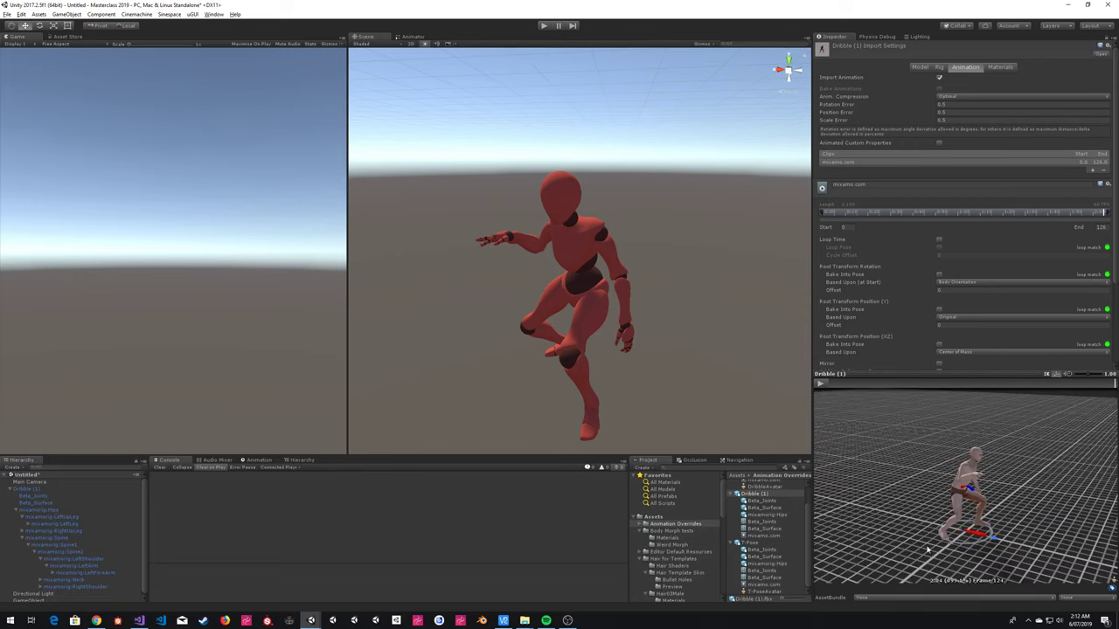
pyautogui.click(940, 69)
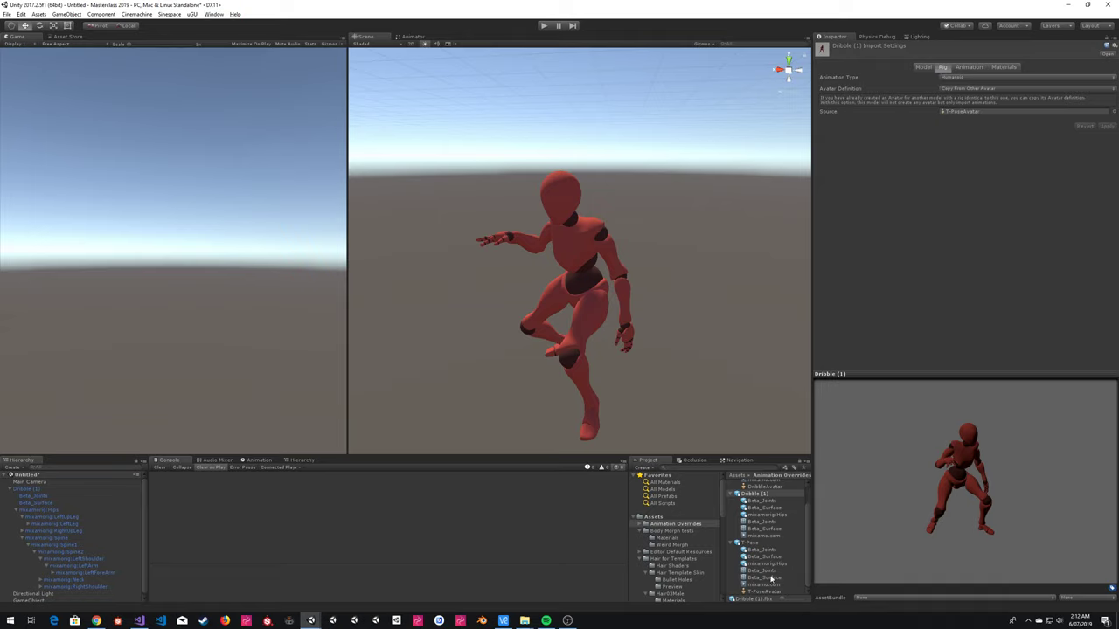
pyautogui.click(749, 543)
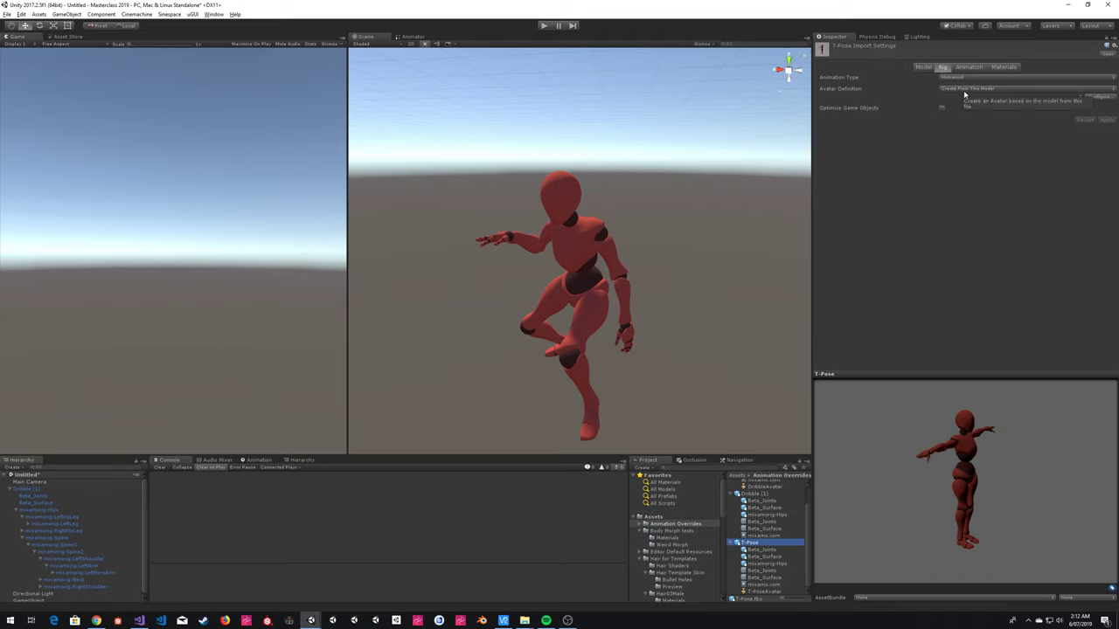
# Step: Configure T-PoseAvatar without saving the scene and show its Muscles & Settings
pyautogui.click(1101, 100)
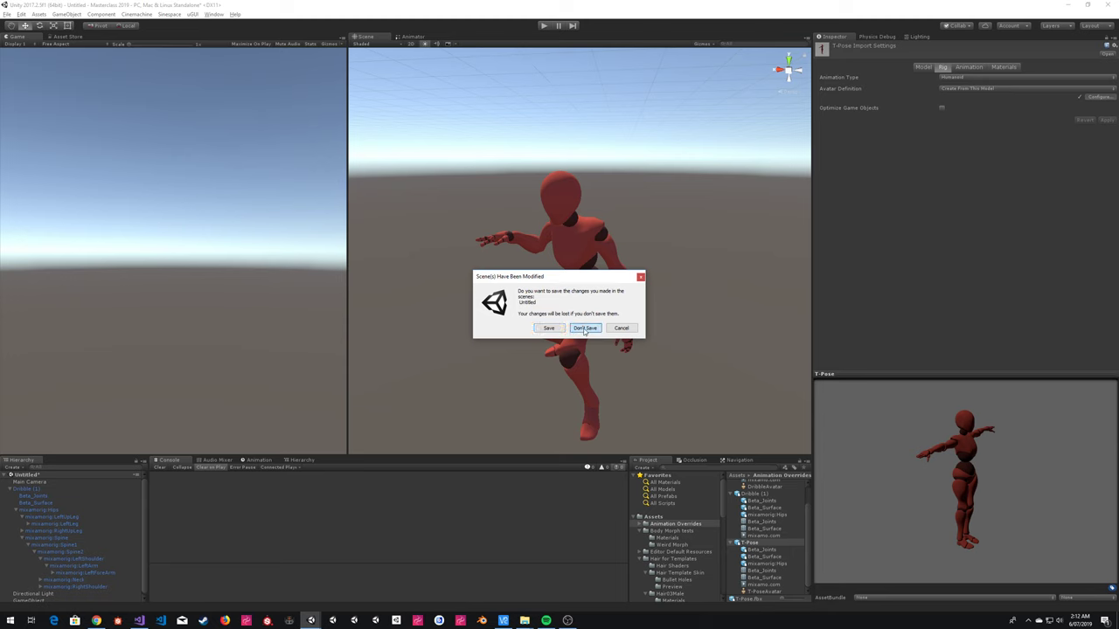
pyautogui.click(585, 329)
pyautogui.keyDown('alt'); pyautogui.moveTo(696, 227); pyautogui.dragTo(601, 228); pyautogui.keyUp('alt')
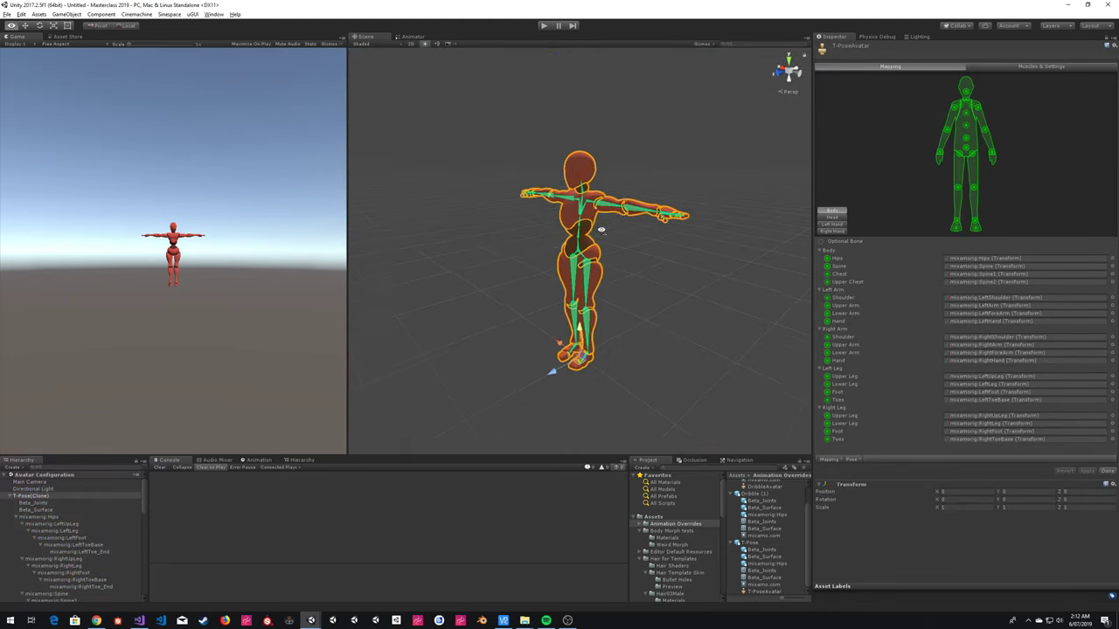
pyautogui.scroll(3, 606, 232)
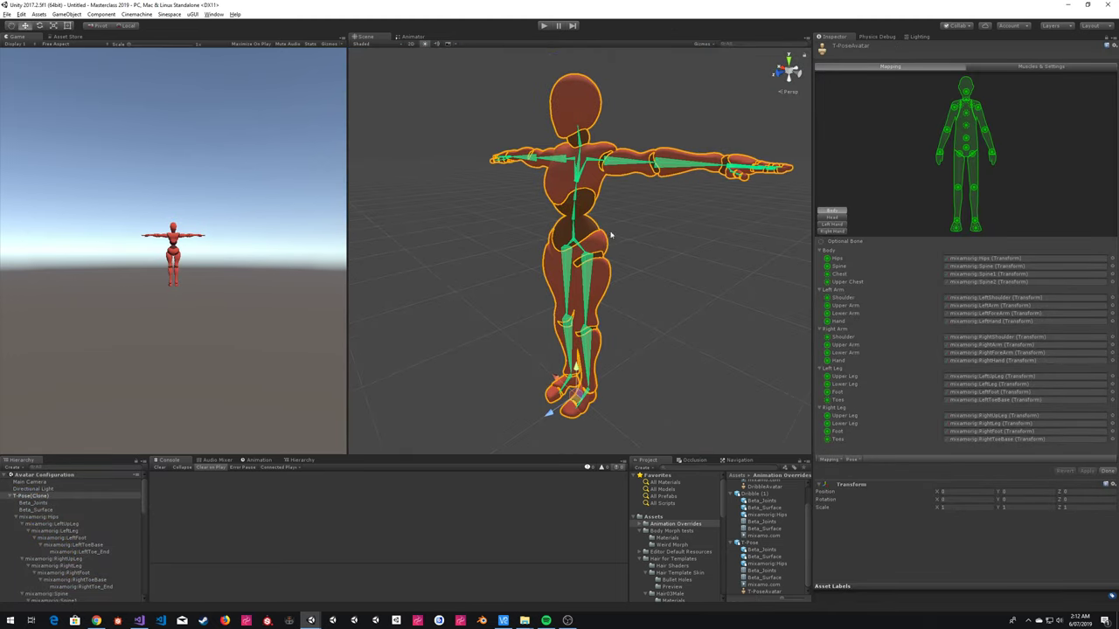
pyautogui.click(1011, 66)
pyautogui.moveTo(518, 256)
pyautogui.keyDown('alt'); pyautogui.mouseDown()
pyautogui.moveTo(542, 342)
pyautogui.moveTo(467, 283)
pyautogui.moveTo(464, 244)
pyautogui.moveTo(516, 249)
pyautogui.mouseUp(); pyautogui.keyUp('alt')
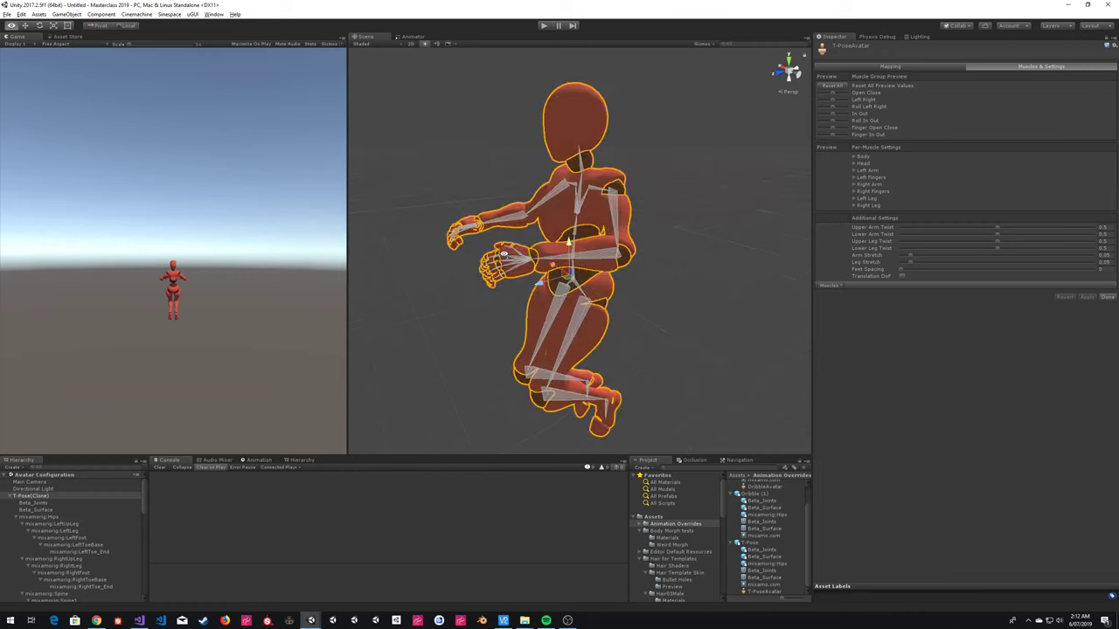
# Step: Drag the muscle group preview sliders until T-PoseAvatar bends forward with arms raised
pyautogui.moveTo(832, 97); pyautogui.dragTo(804, 103)
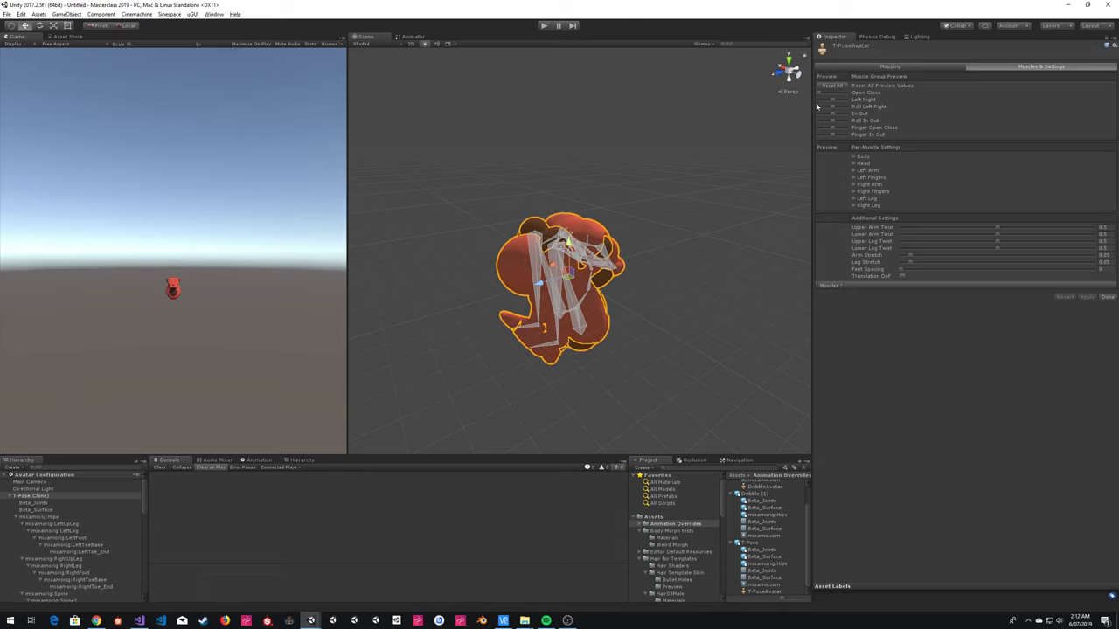
pyautogui.moveTo(820, 106); pyautogui.dragTo(865, 106)
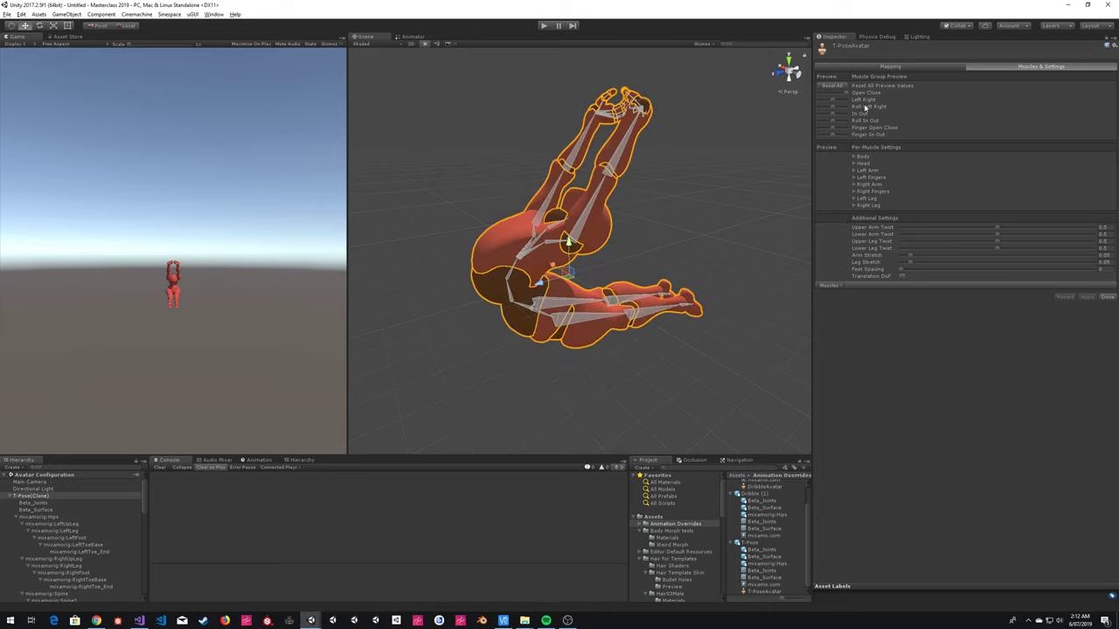
pyautogui.keyDown('alt'); pyautogui.moveTo(472, 171); pyautogui.dragTo(492, 137); pyautogui.keyUp('alt')
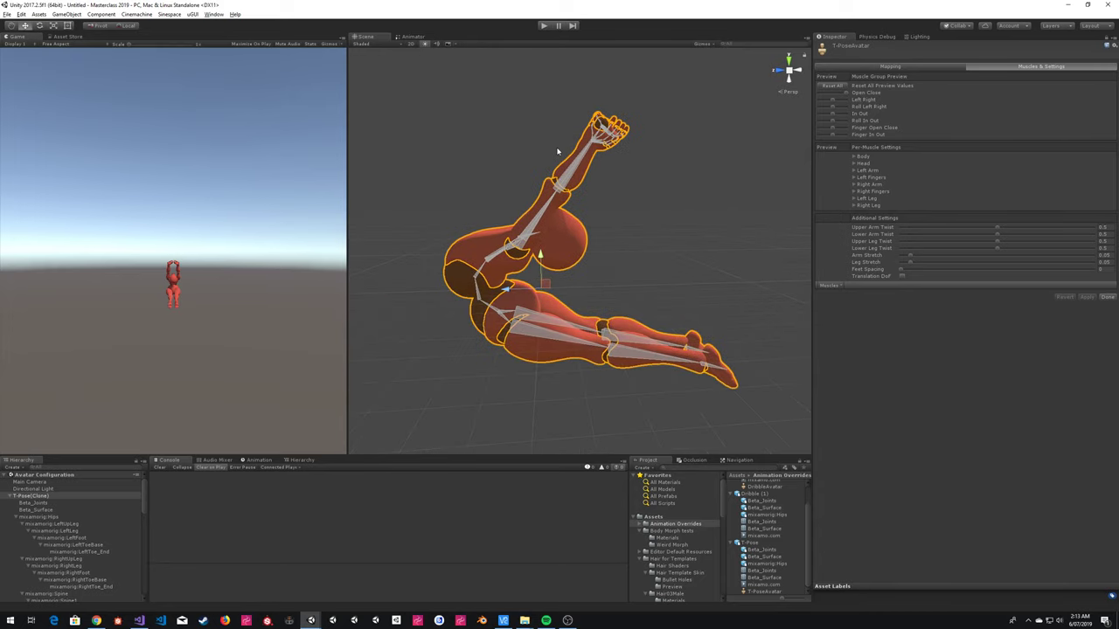
pyautogui.press('super+r')
# Step: Launch snippingtool and paste the Unity screenshot of the bent avatar
pyautogui.write('snippingtool')
pyautogui.press('Return')
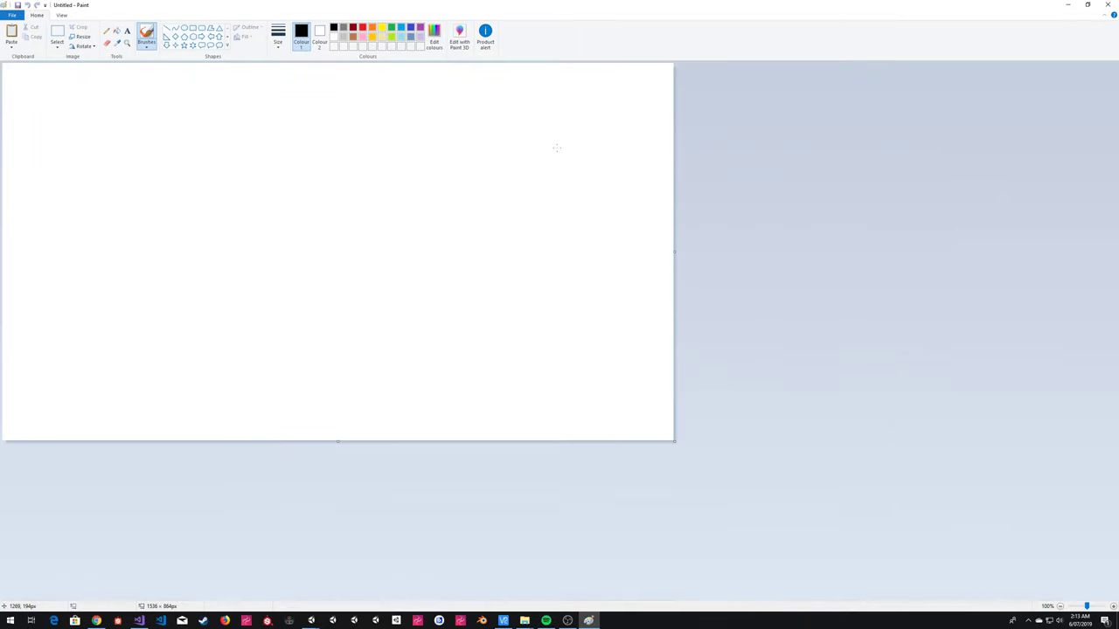
pyautogui.hotkey('ctrl', 'v')
# Step: Bring the Unity editor back to the front and orbit the Scene view
pyautogui.scroll(-2, 759, 338)
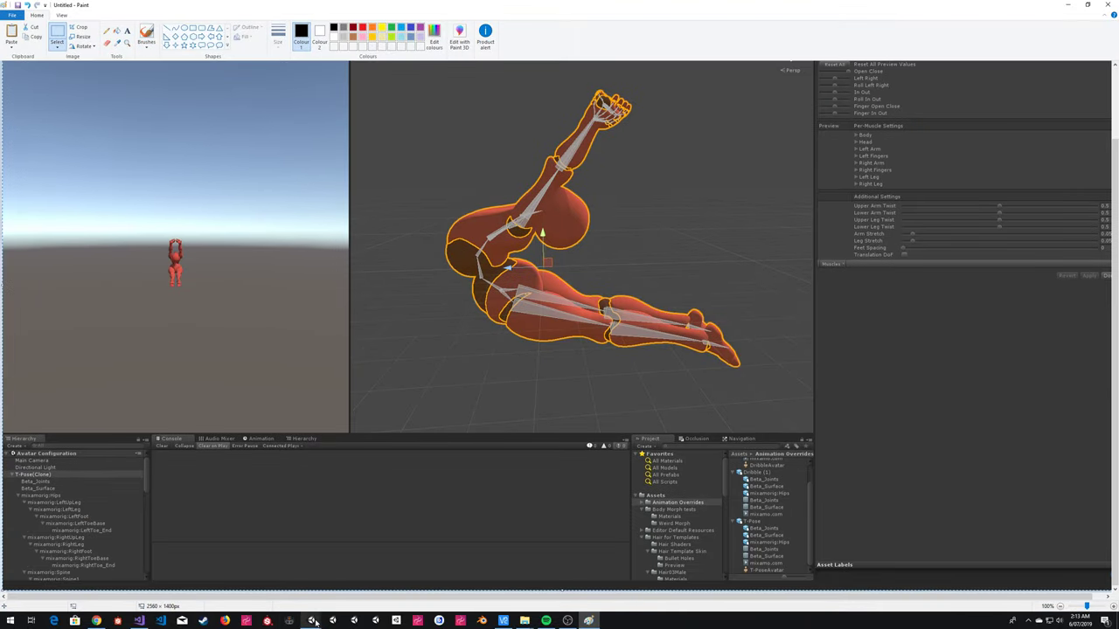
pyautogui.moveTo(311, 621)
pyautogui.click(359, 582)
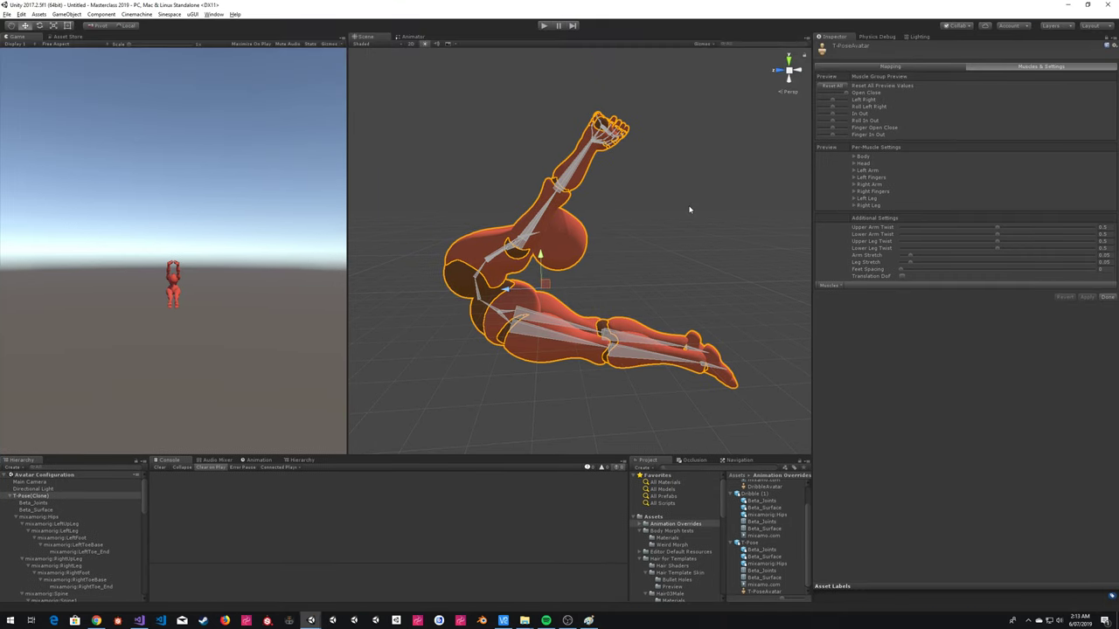
pyautogui.keyDown('alt'); pyautogui.moveTo(664, 250); pyautogui.dragTo(709, 213); pyautogui.keyUp('alt')
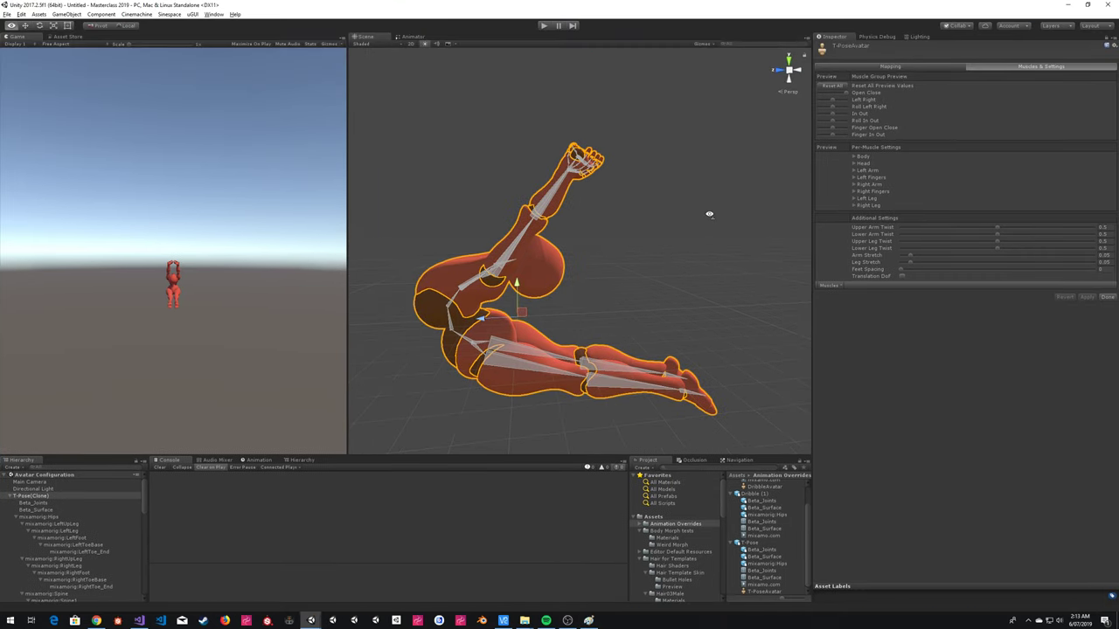
# Step: Expand Body > Head > Neck Nod Down-Up and preview the neck nodding
pyautogui.click(854, 156)
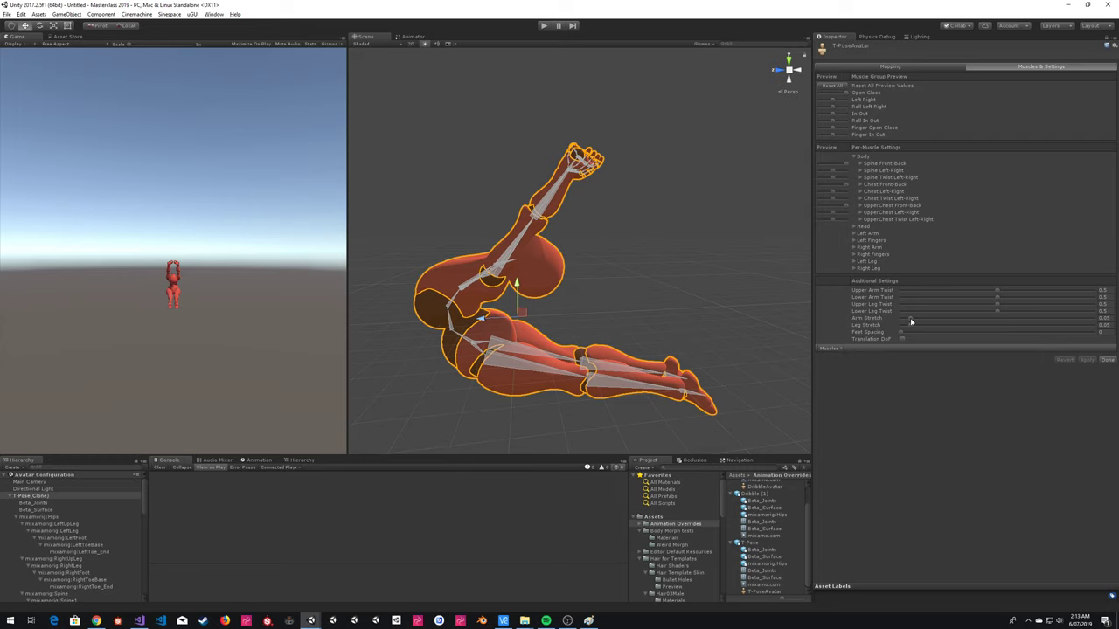
pyautogui.click(854, 226)
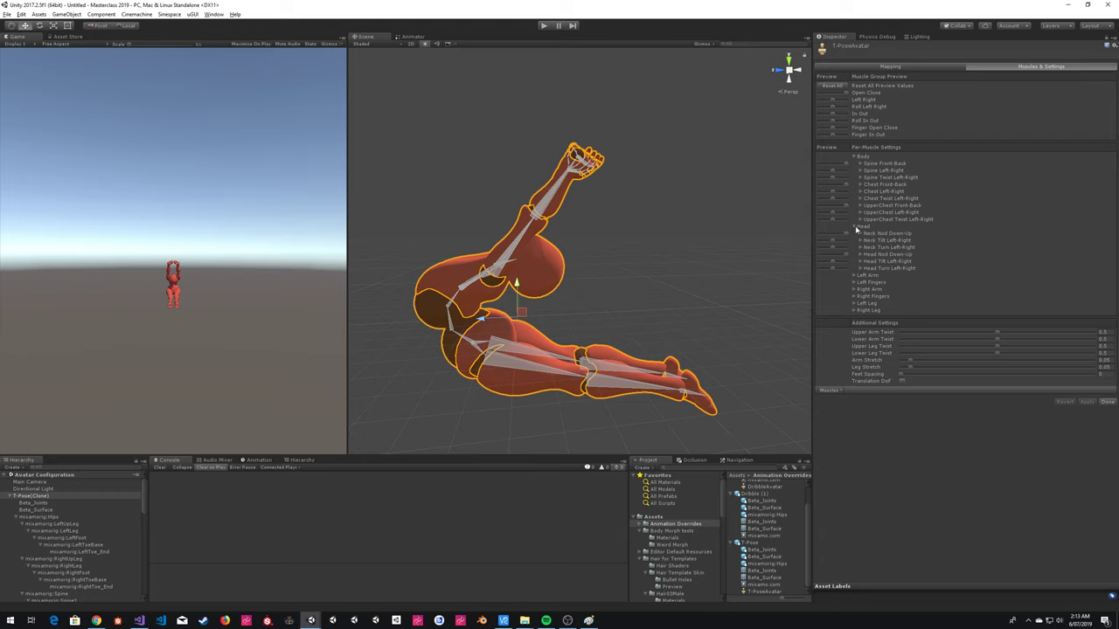
pyautogui.click(860, 236)
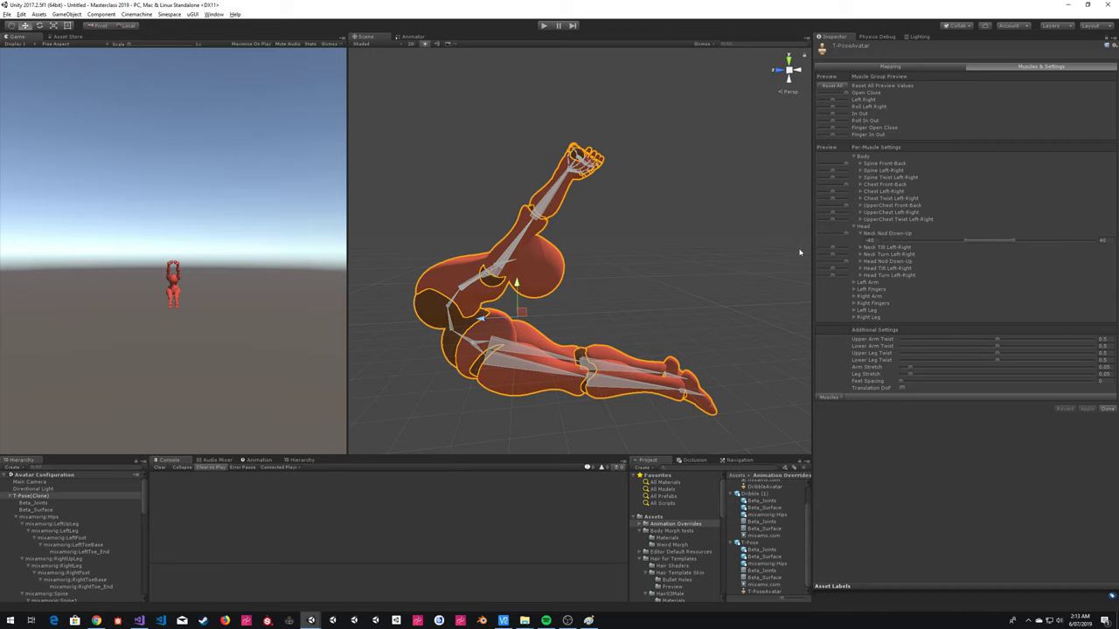
pyautogui.moveTo(988, 243); pyautogui.dragTo(964, 245)
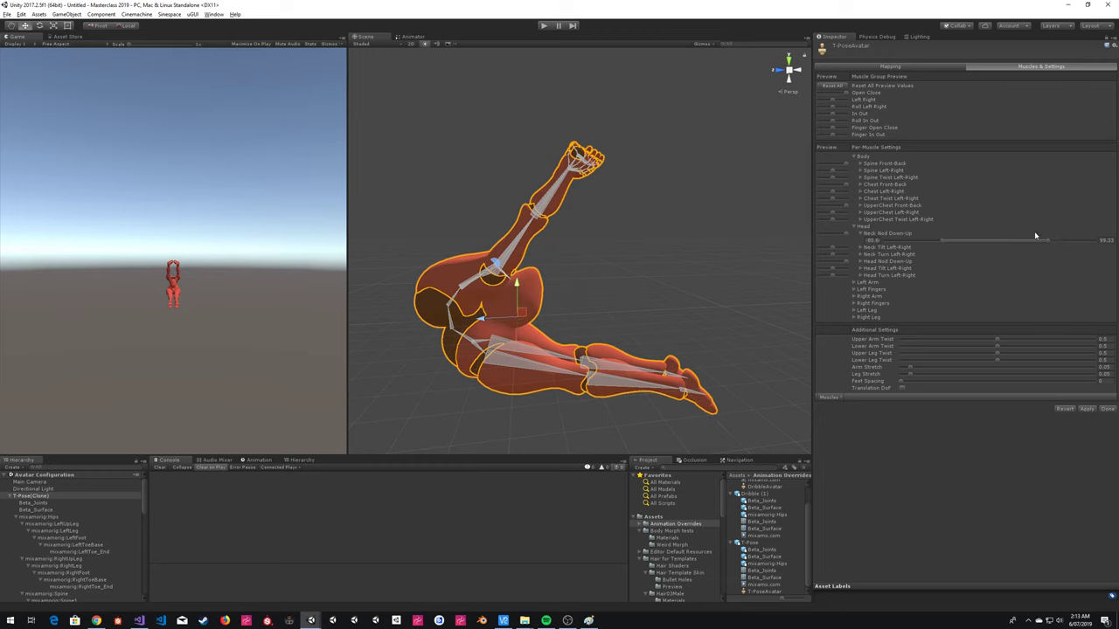
# Step: Try narrower Neck Nod Down-Up limits, revert them to -40/40, and finish configuration
pyautogui.moveTo(1036, 236); pyautogui.dragTo(952, 246)
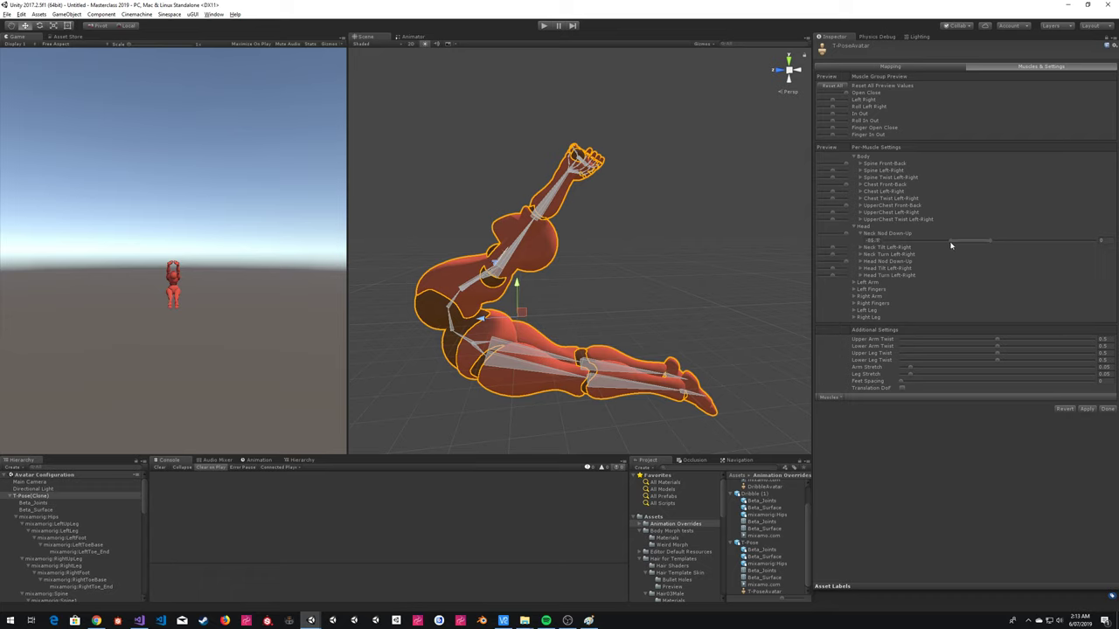
pyautogui.moveTo(951, 246); pyautogui.dragTo(987, 243)
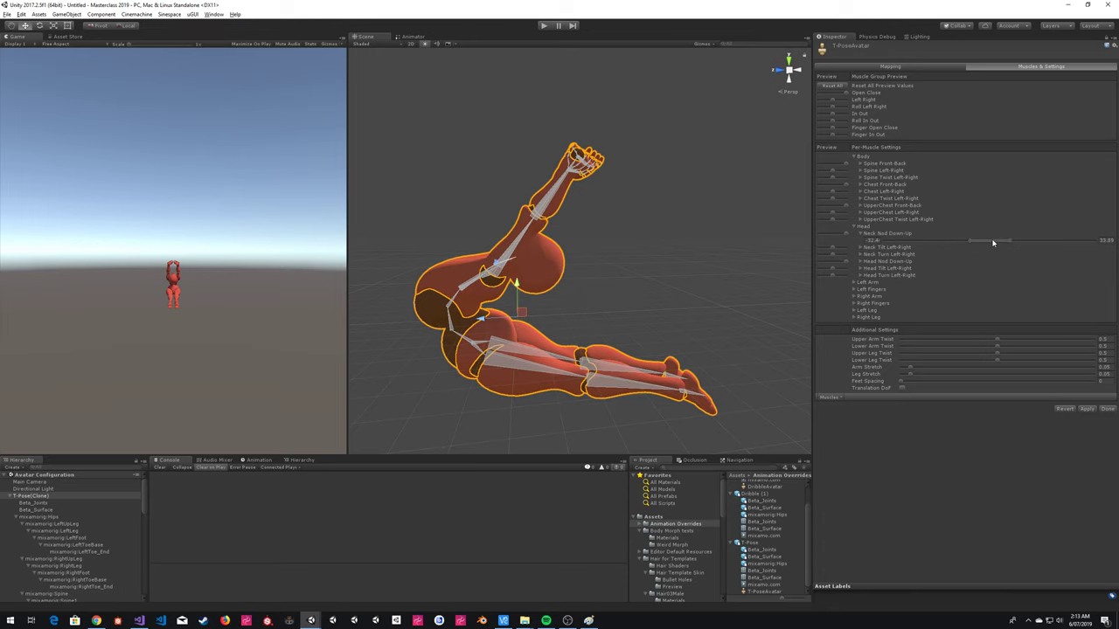
pyautogui.click(1064, 409)
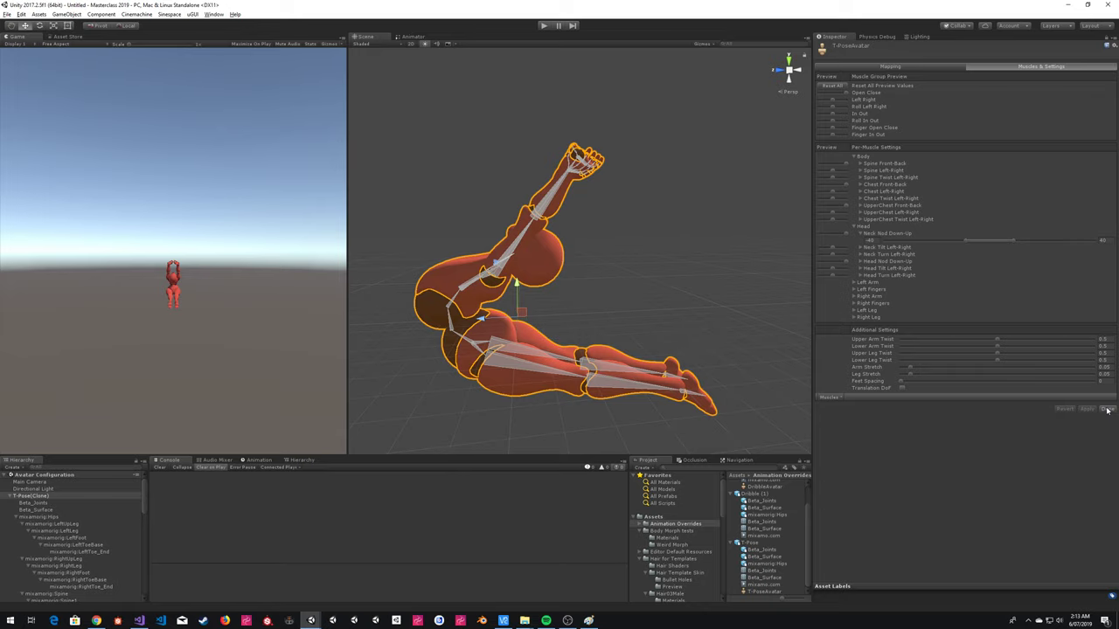
pyautogui.click(1106, 410)
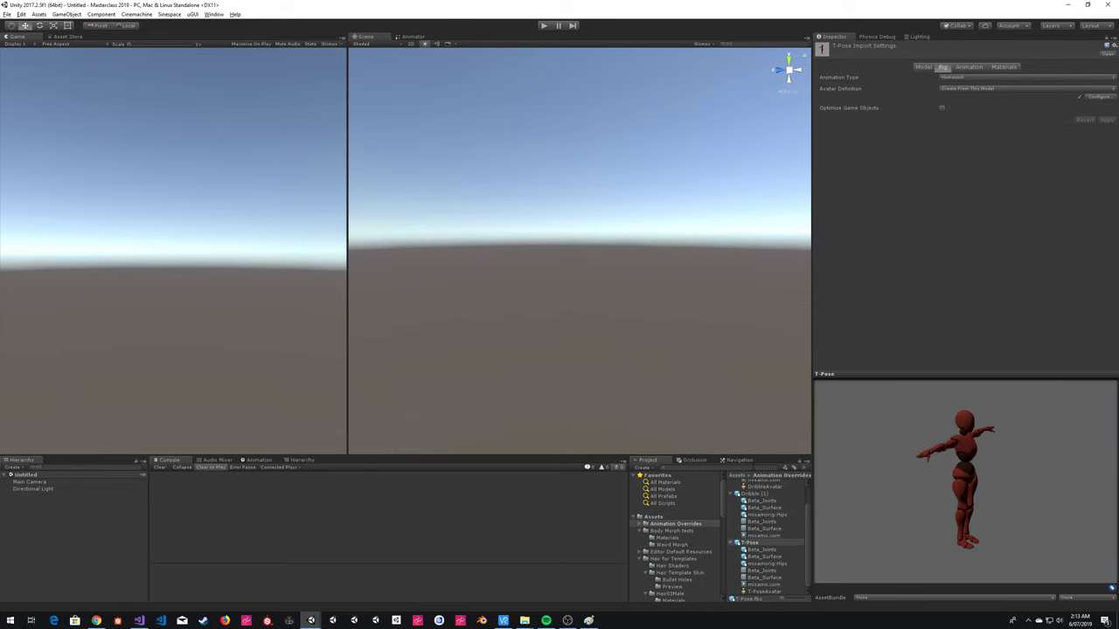
# Step: Search the Project for 2015 and configure the 2015 Male model's avatar
pyautogui.write('2015 male')
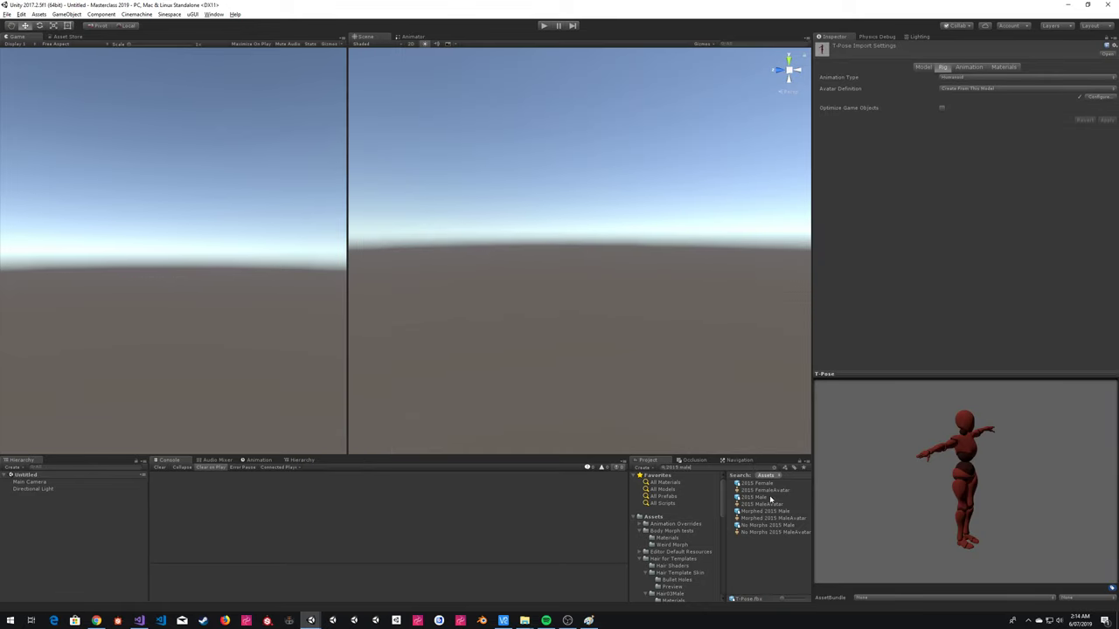
pyautogui.click(754, 498)
pyautogui.click(770, 468)
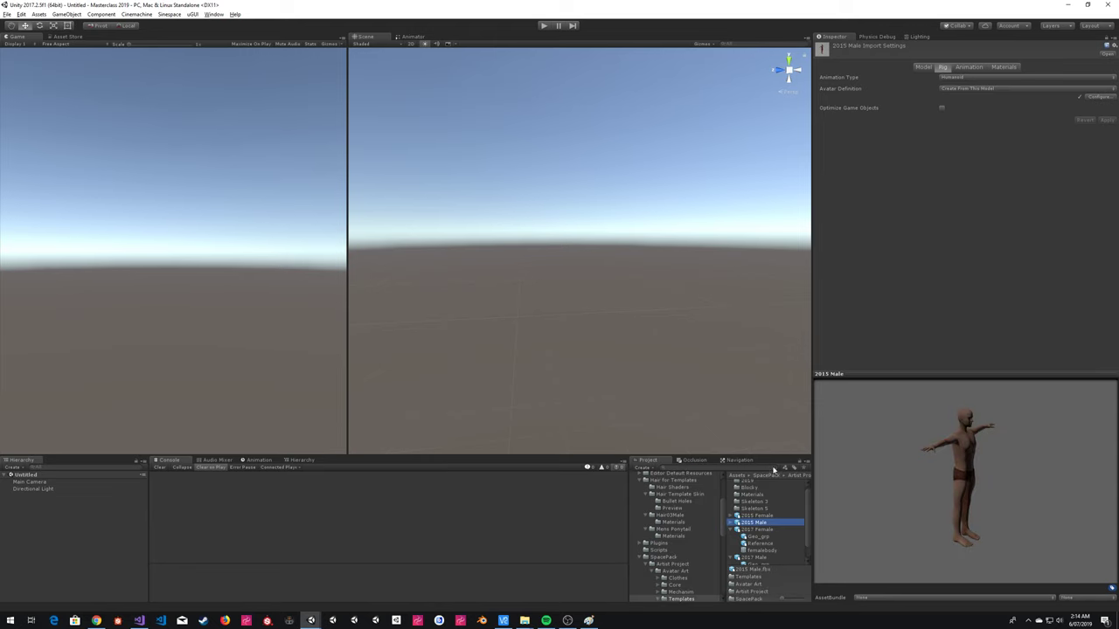
pyautogui.click(1098, 97)
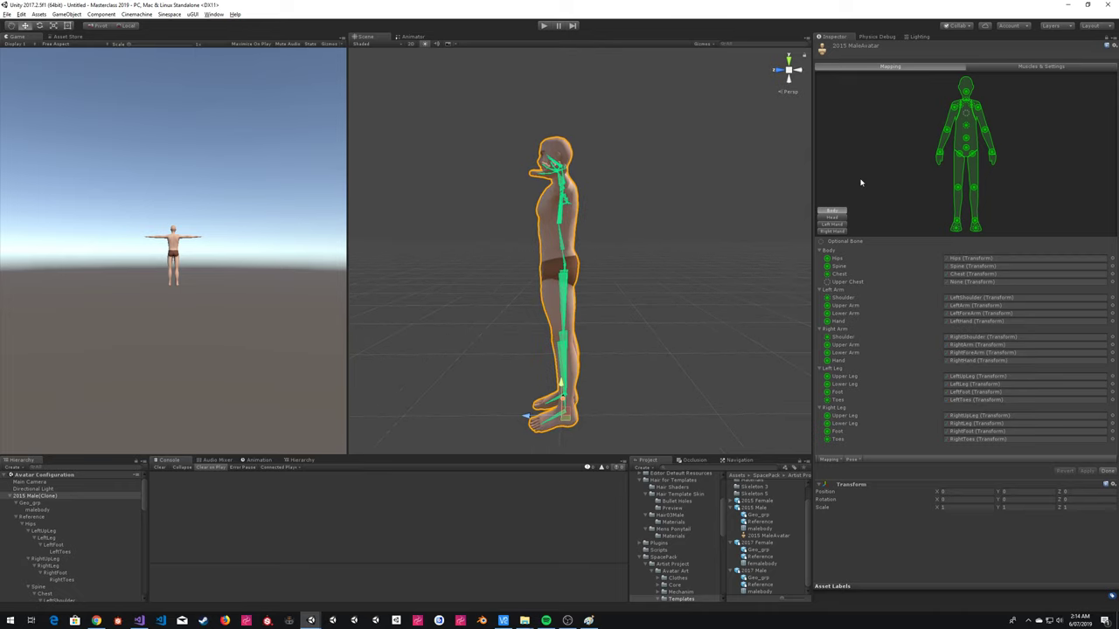
# Step: Preview the 2015 Male avatar's Open Close muscle slider bending forward with arms raised
pyautogui.click(991, 66)
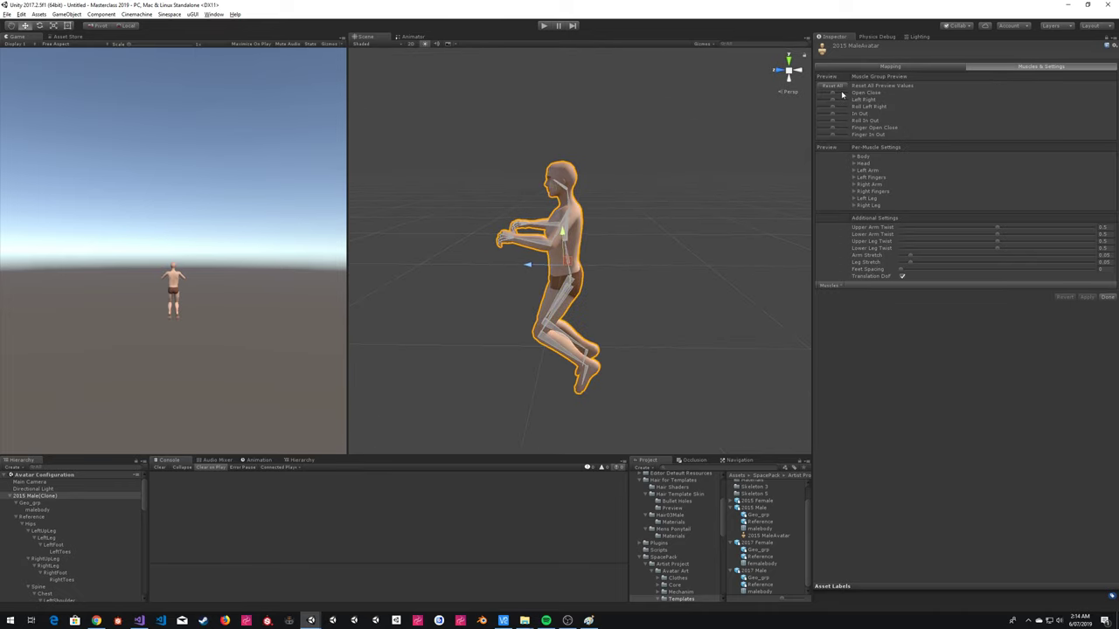
pyautogui.moveTo(835, 95); pyautogui.dragTo(860, 99)
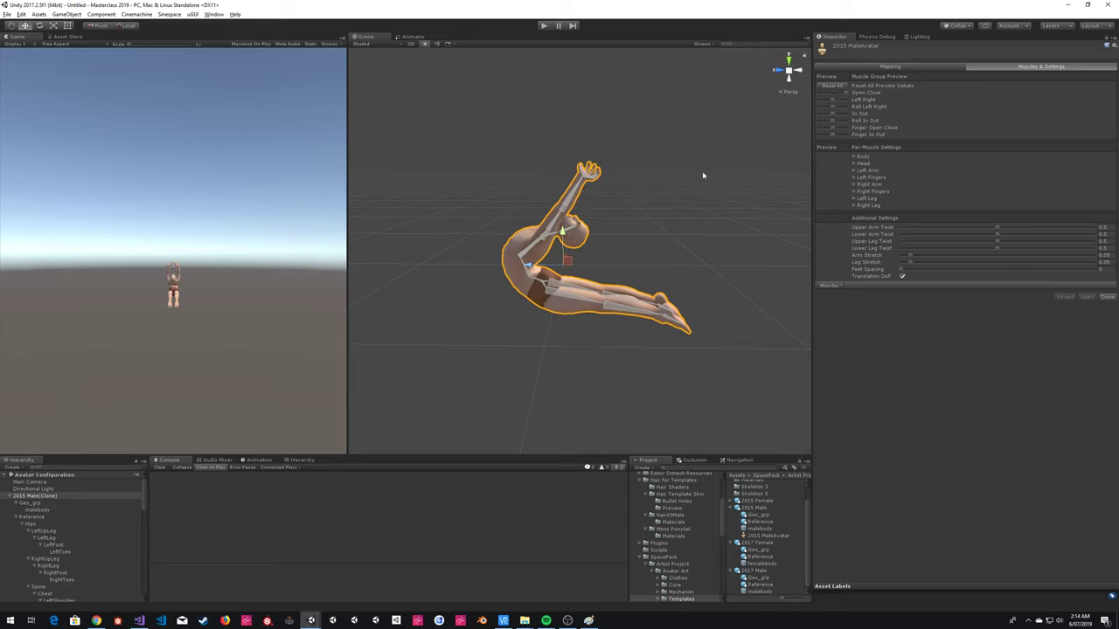
pyautogui.scroll(5, 703, 174)
pyautogui.scroll(-5, 647, 170)
# Step: Zoom in on the 2015 Male preview and compare its pose against the saved T-Pose screenshot
pyautogui.moveTo(647, 170); pyautogui.dragTo(647, 184, button='right')
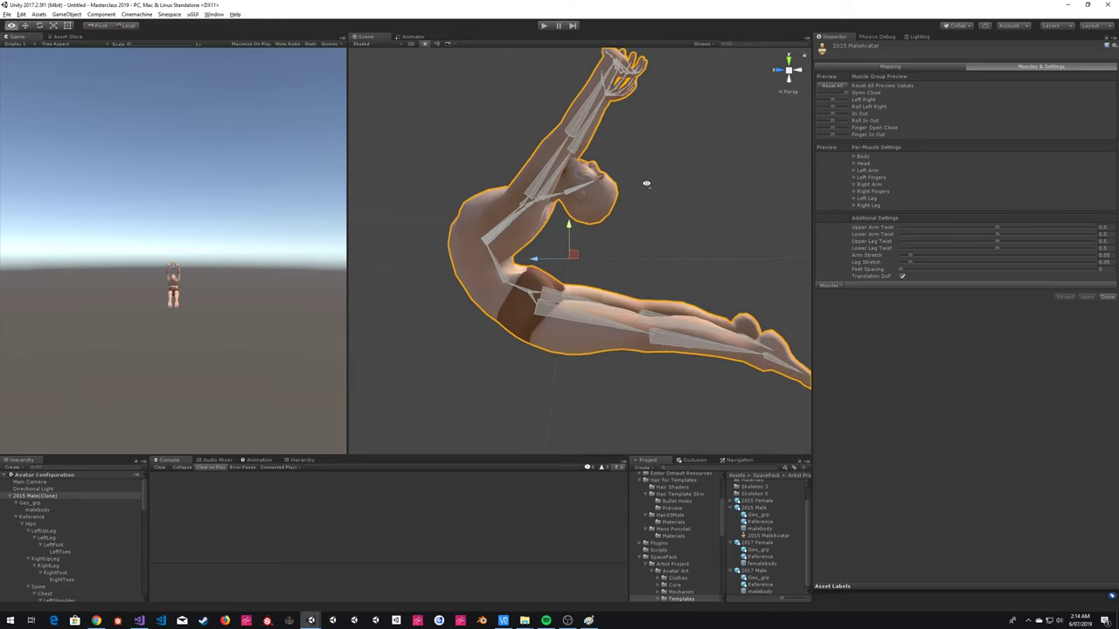
pyautogui.scroll(-3, 647, 183)
pyautogui.hotkey('alt', 'Tab')
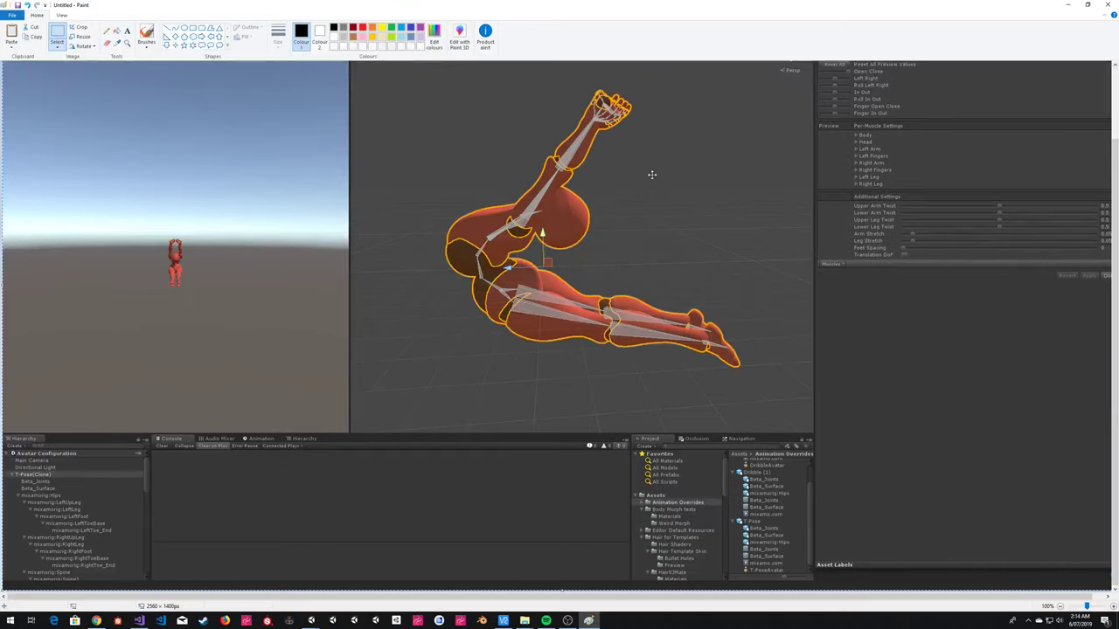
pyautogui.hotkey('alt', 'Tab')
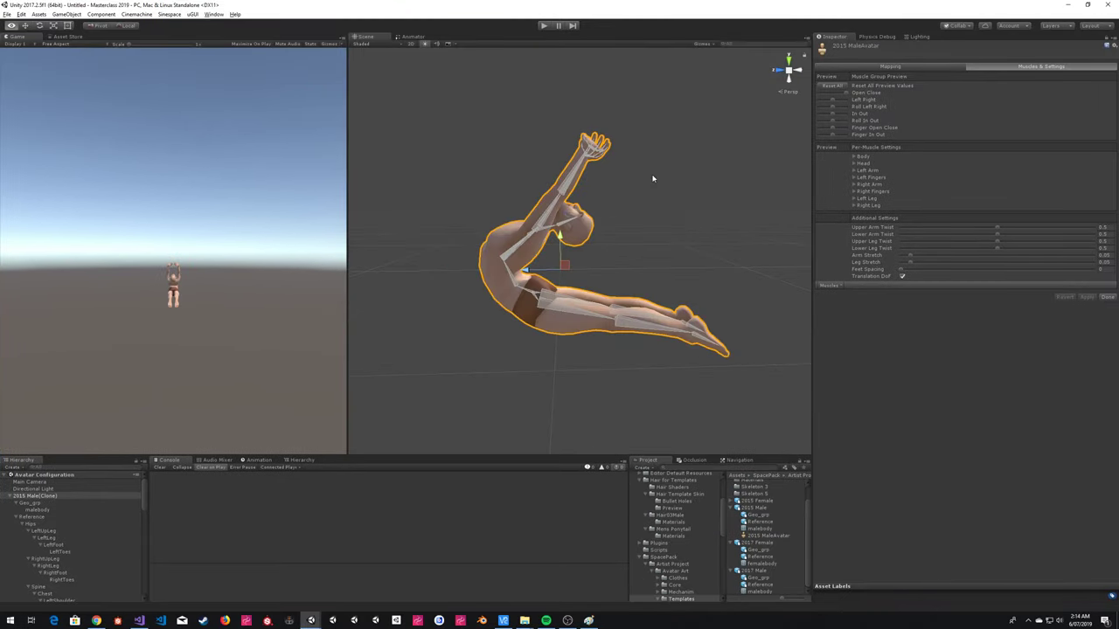
pyautogui.hotkey('alt', 'Tab')
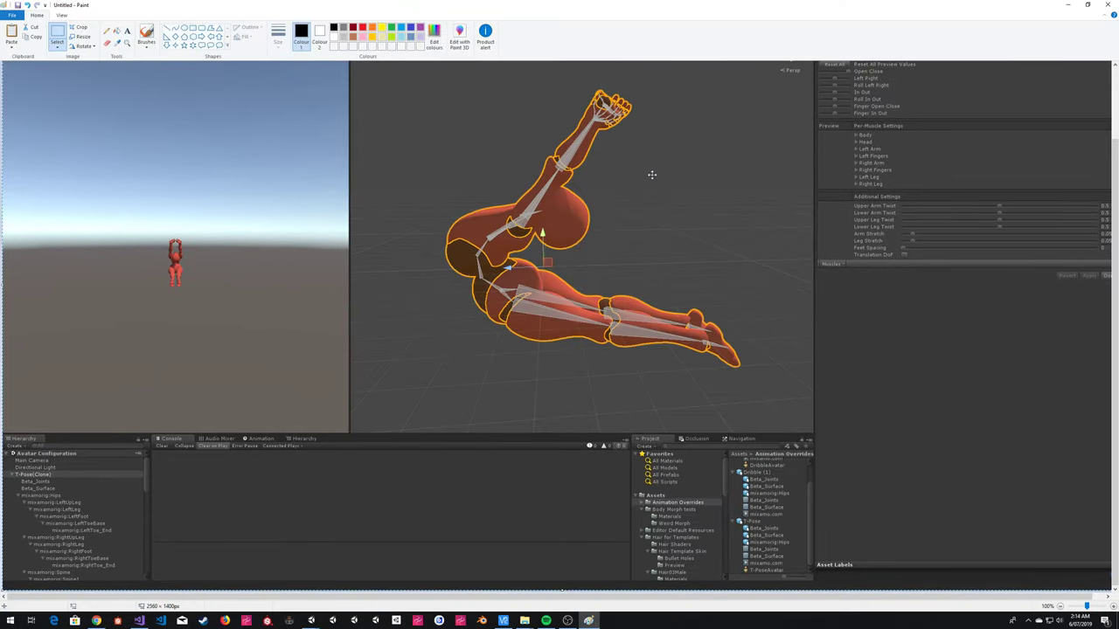
pyautogui.hotkey('alt', 'Tab')
pyautogui.scroll(3, 682, 187)
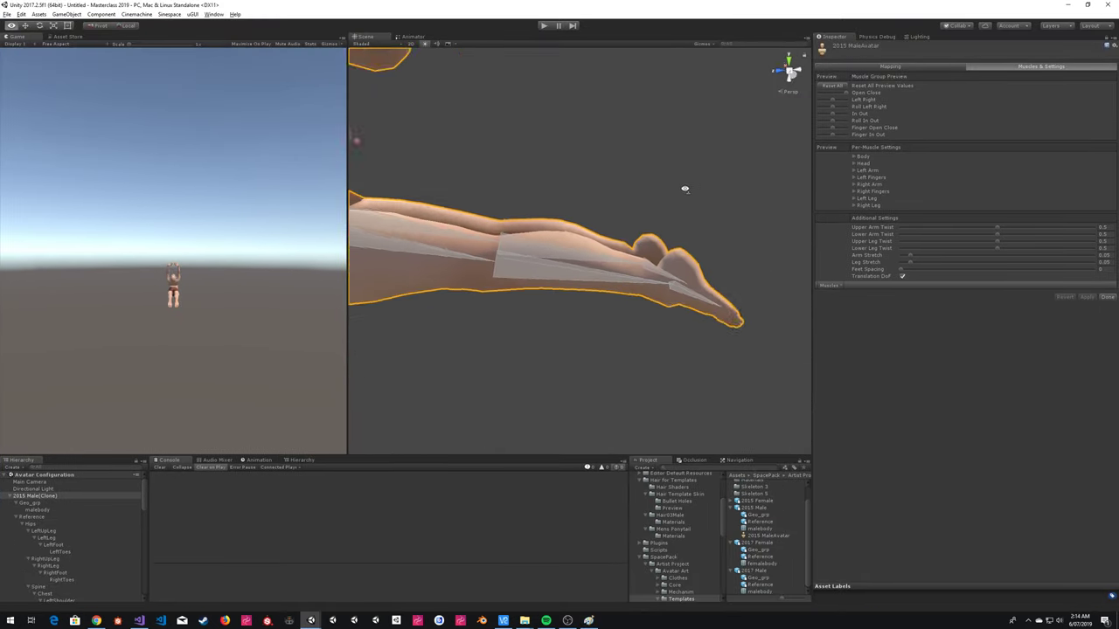
pyautogui.scroll(-3, 687, 183)
pyautogui.hotkey('alt', 'Tab')
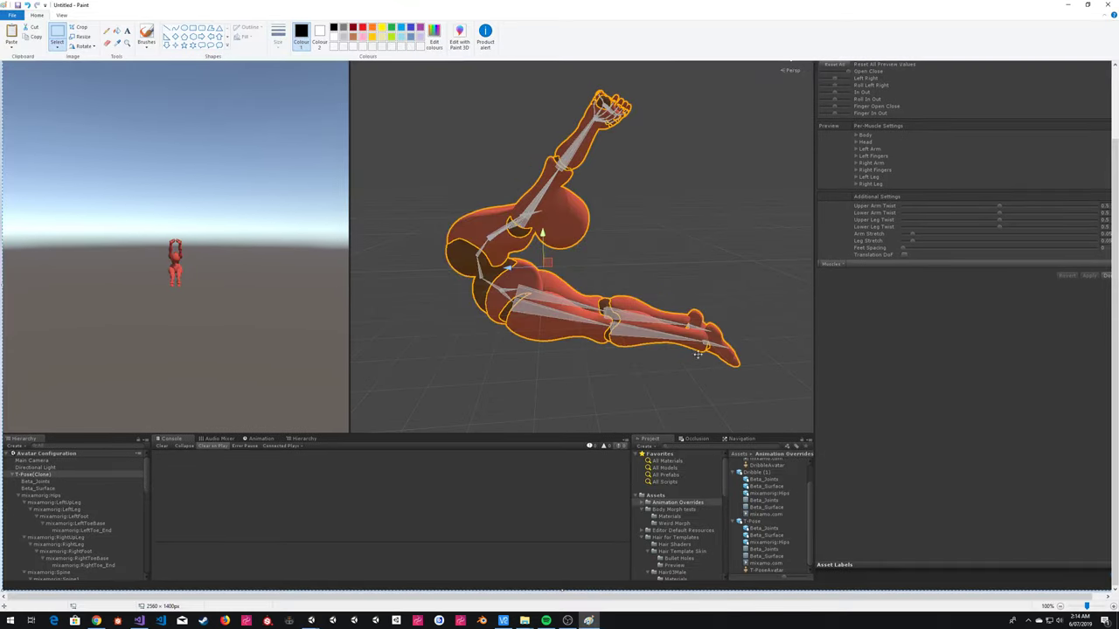
pyautogui.hotkey('alt', 'Tab')
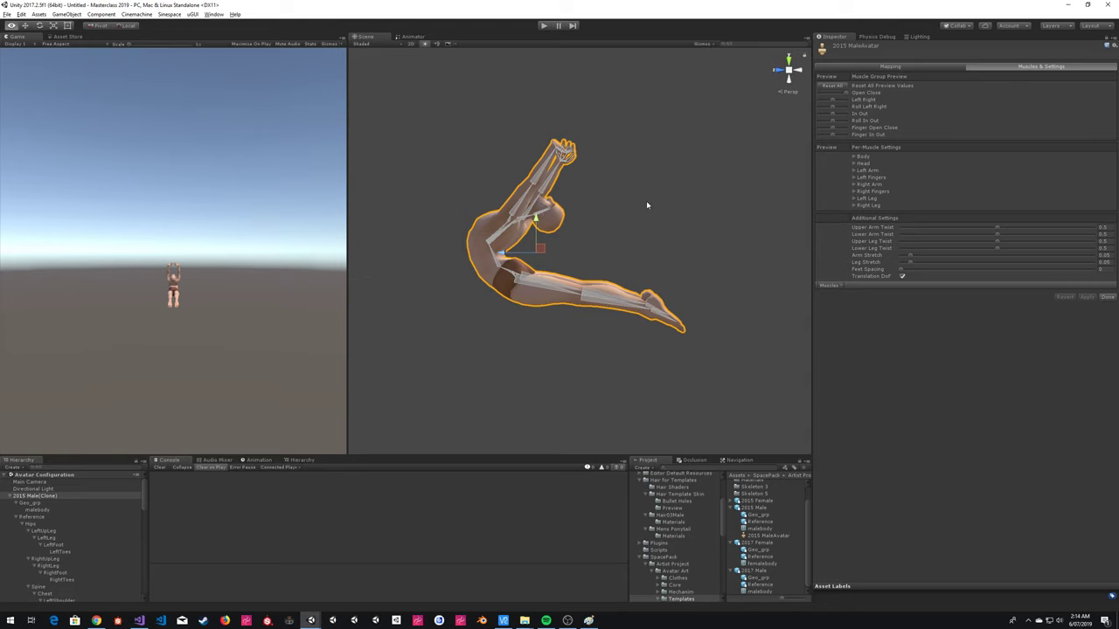
# Step: Orbit the 2015 Male preview for a final comparison, then leave avatar configuration with Done
pyautogui.hotkey('alt', 'Tab')
pyautogui.hotkey('alt', 'Tab')
pyautogui.moveTo(666, 229)
pyautogui.mouseDown(button='right')
pyautogui.moveTo(689, 220)
pyautogui.moveTo(673, 218)
pyautogui.mouseUp(button='right')
pyautogui.hotkey('alt', 'Tab')
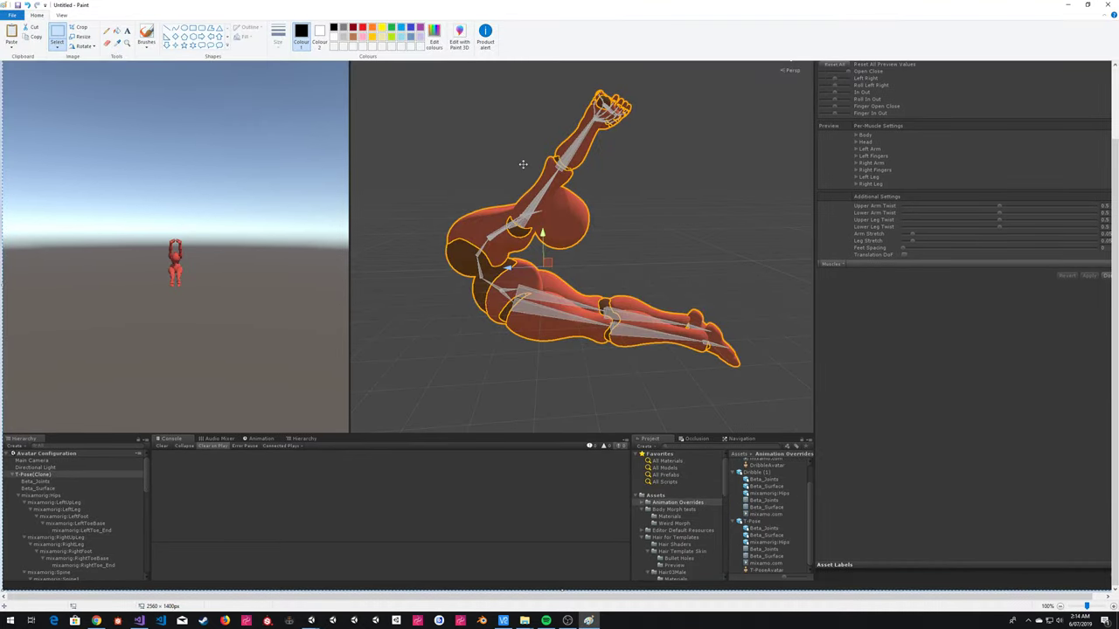
pyautogui.hotkey('alt', 'Tab')
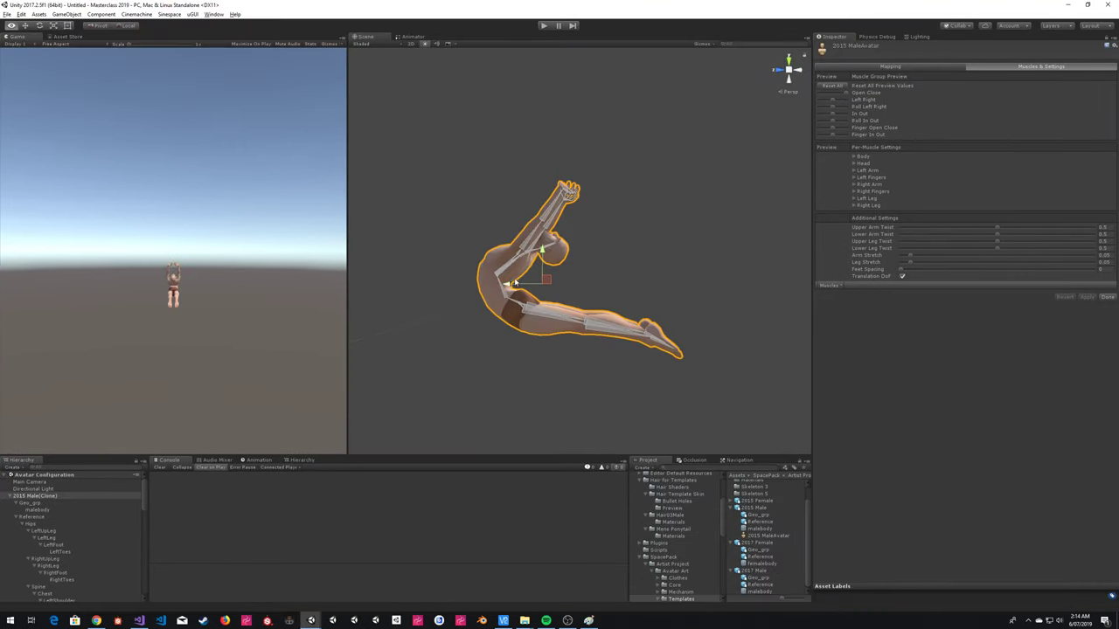
pyautogui.click(1106, 297)
pyautogui.scroll(5, 699, 524)
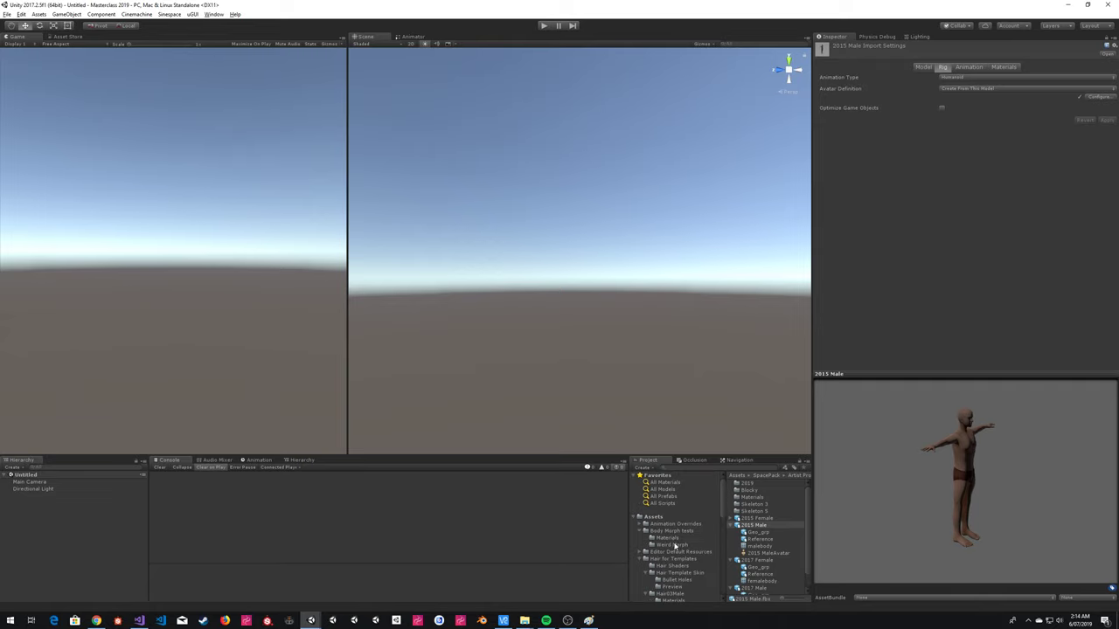